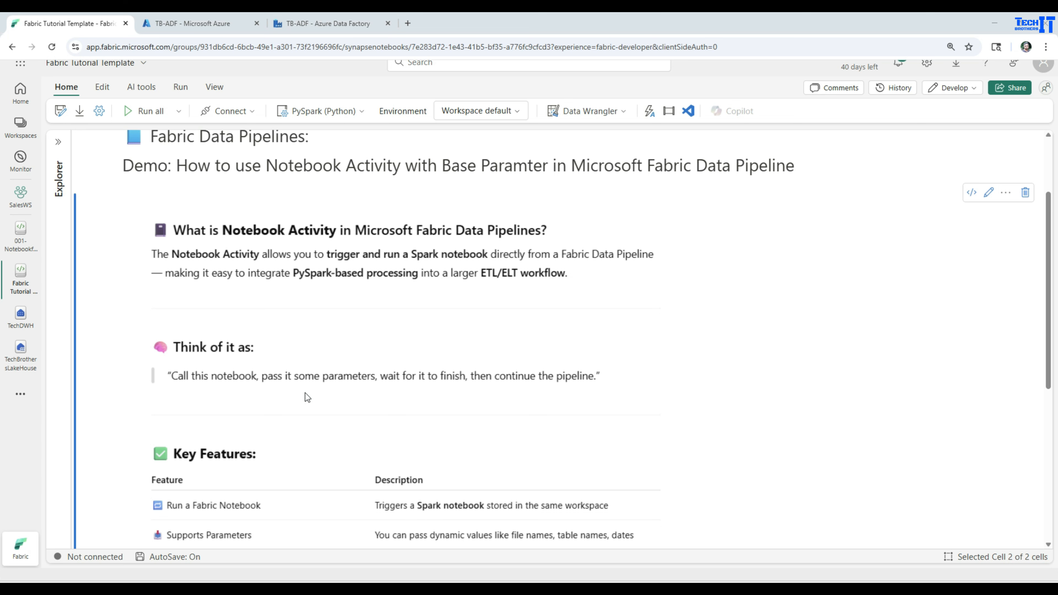
Step: Read the notebook-activity introduction and preview the customer_Data_Asia.csv file in the lakehouse InputFolder
scroll(305, 393, down, 4)
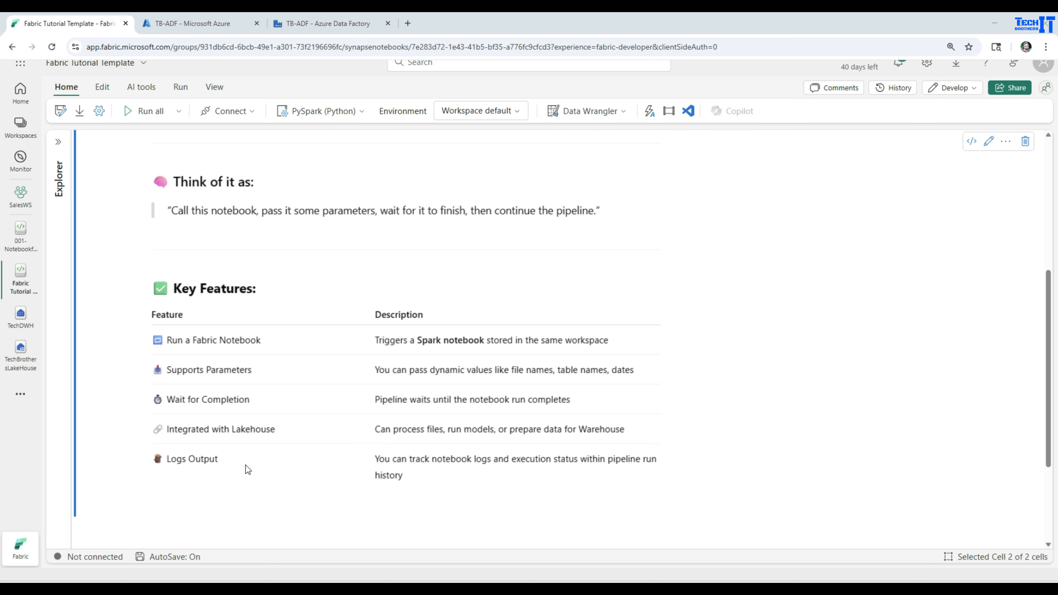
scroll(247, 466, up, 6)
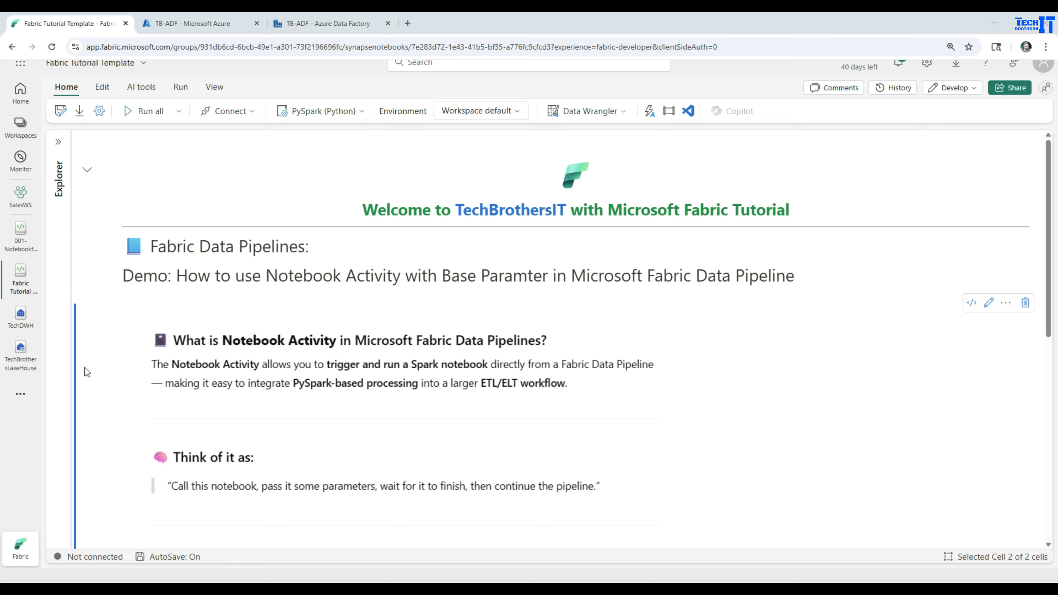
click(20, 350)
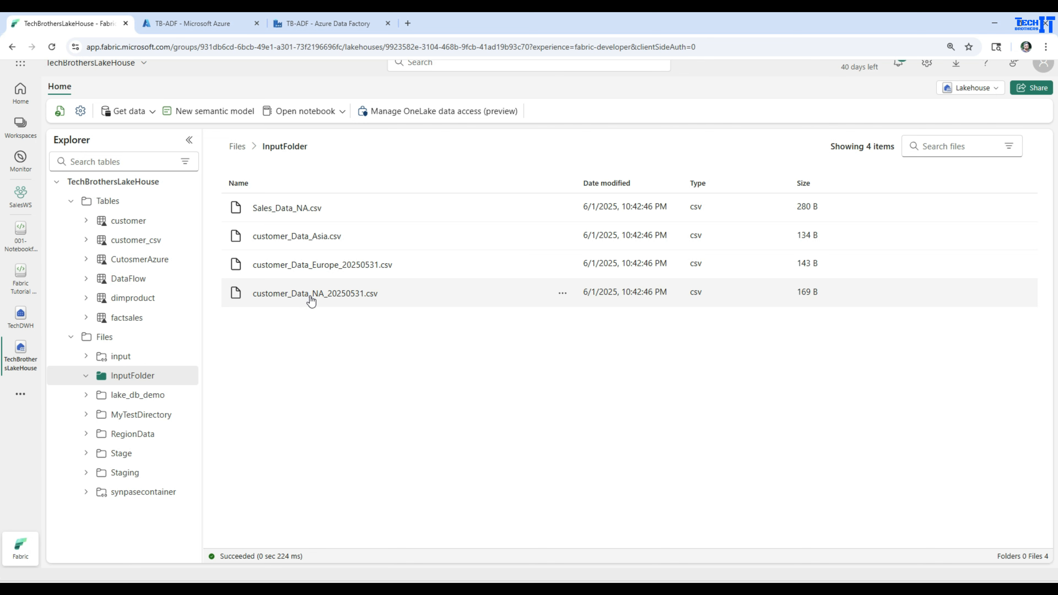
click(275, 236)
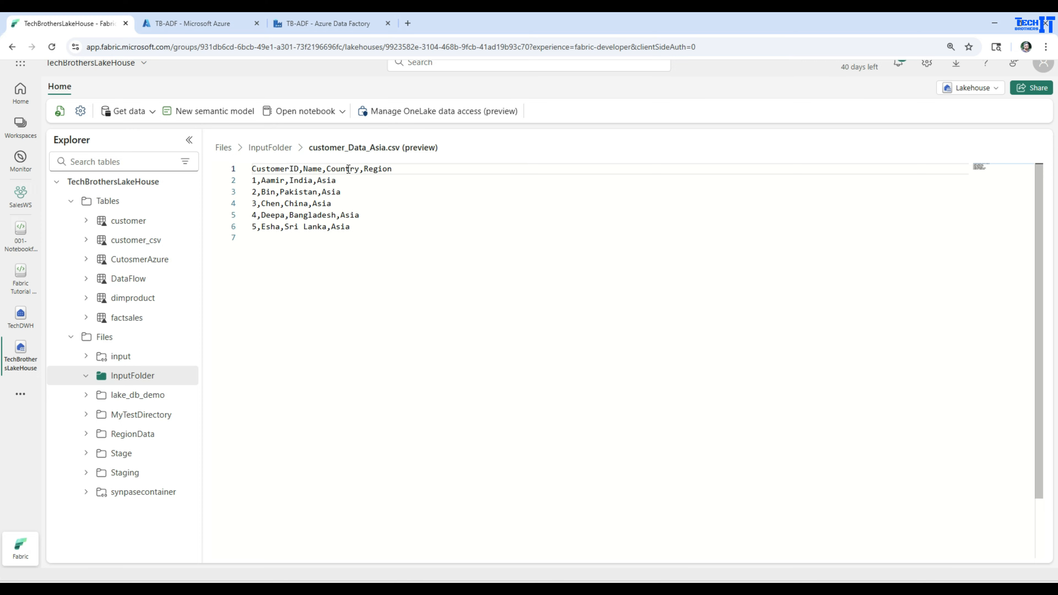
click(269, 150)
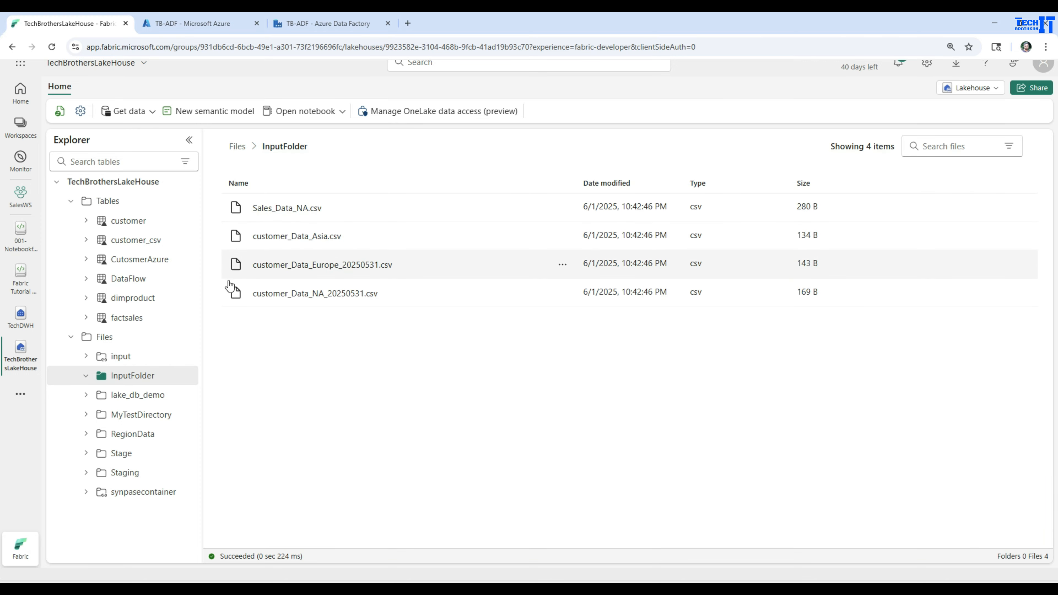
Step: Run the SELECT query on the TechDWH Customer table in the warehouse
click(21, 316)
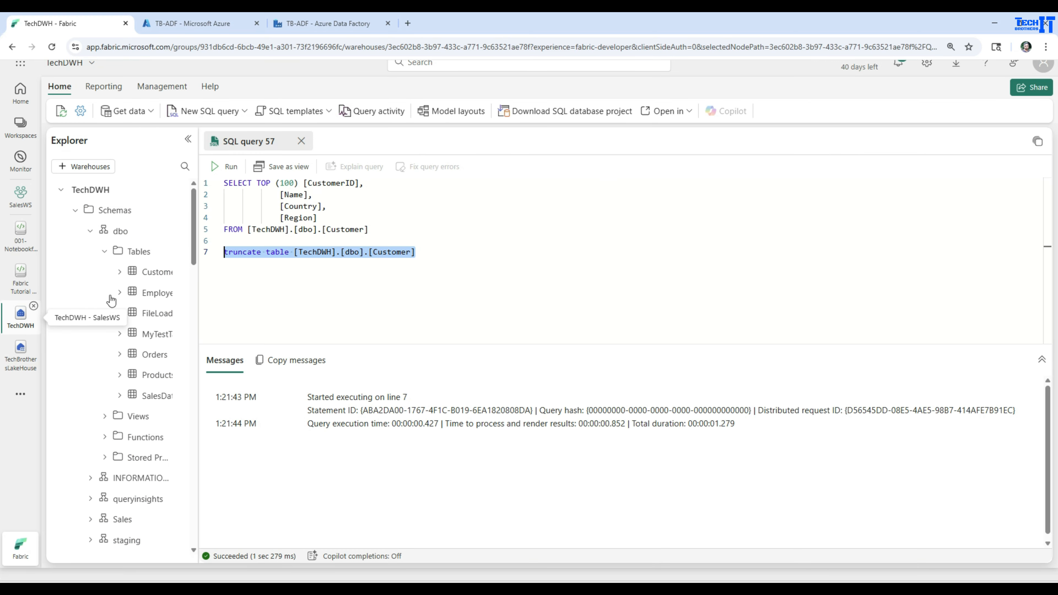
click(341, 232)
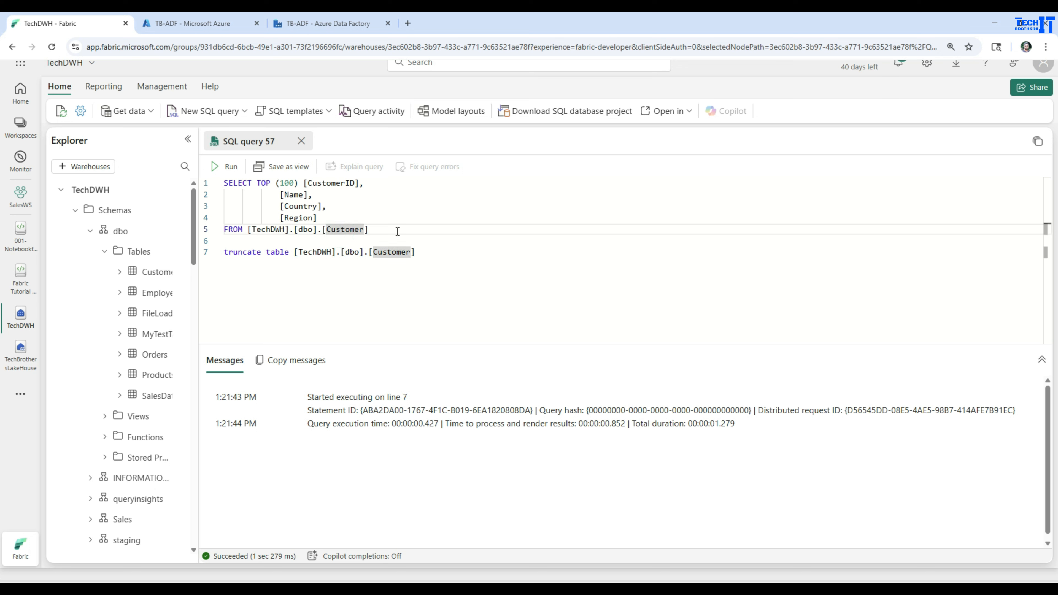
drag(390, 229, 217, 182)
click(225, 167)
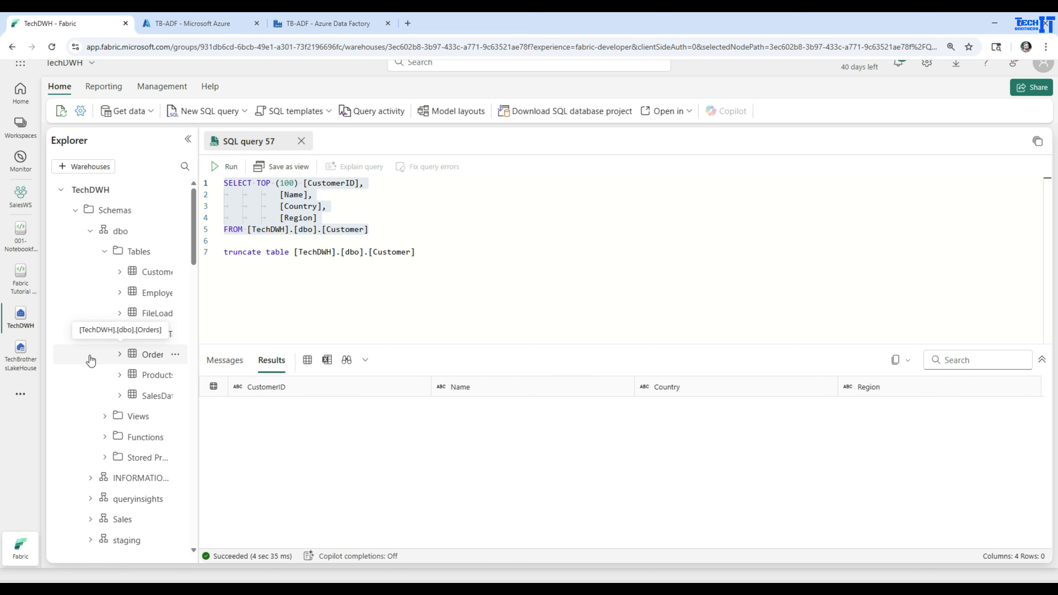
Step: Open the 001-NotebookforPipeline notebook and examine the filename parameter value
click(22, 350)
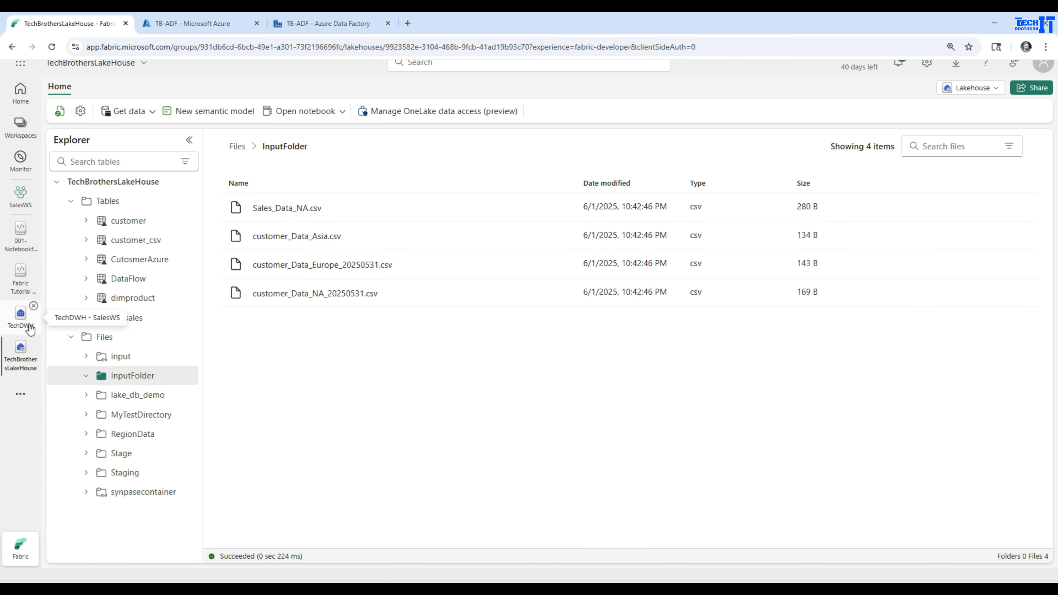
click(17, 240)
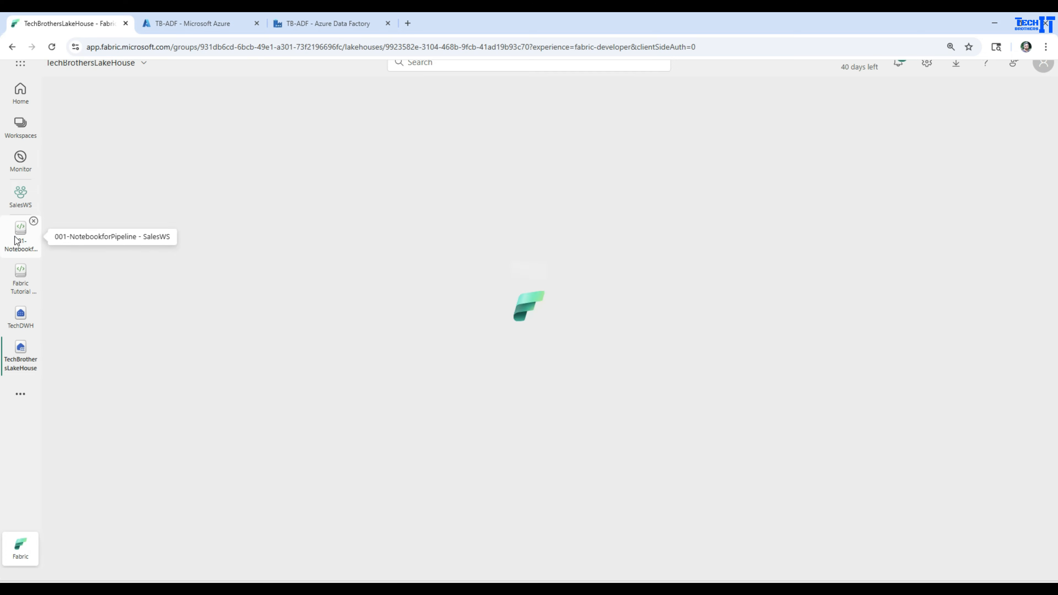
scroll(711, 308, up, 5)
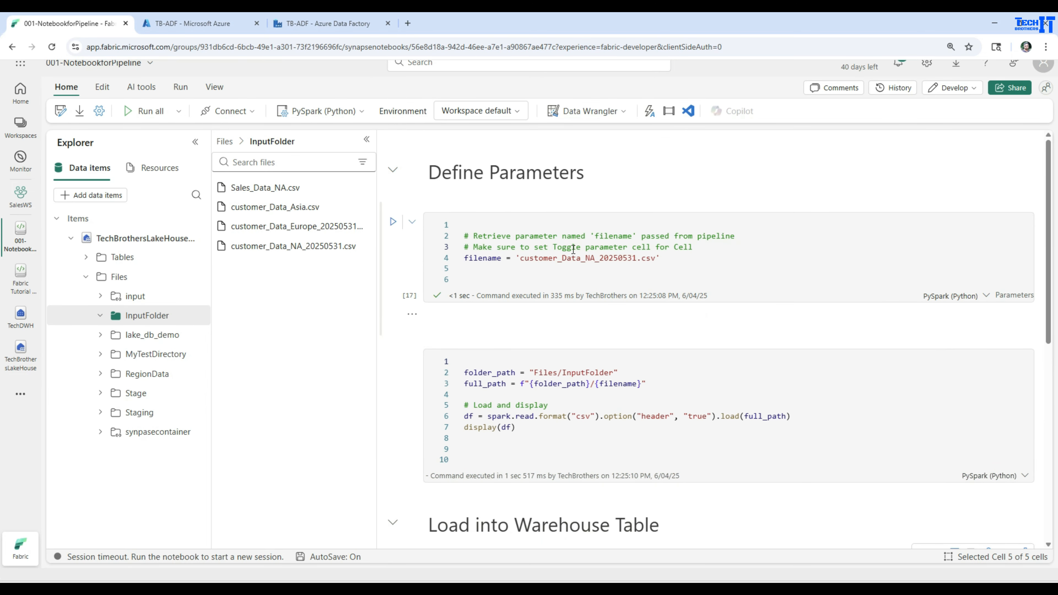
mouse_move(482, 259)
drag(656, 259, 520, 258)
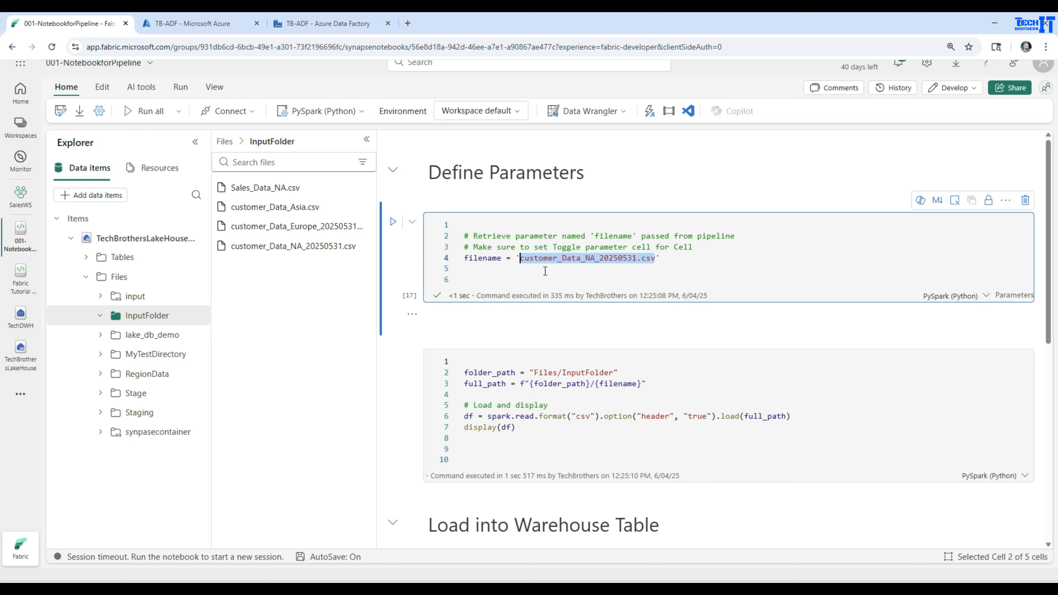
Step: Review the notebook's file-loading cell and the Load into Warehouse Table cell
scroll(544, 271, down, 3)
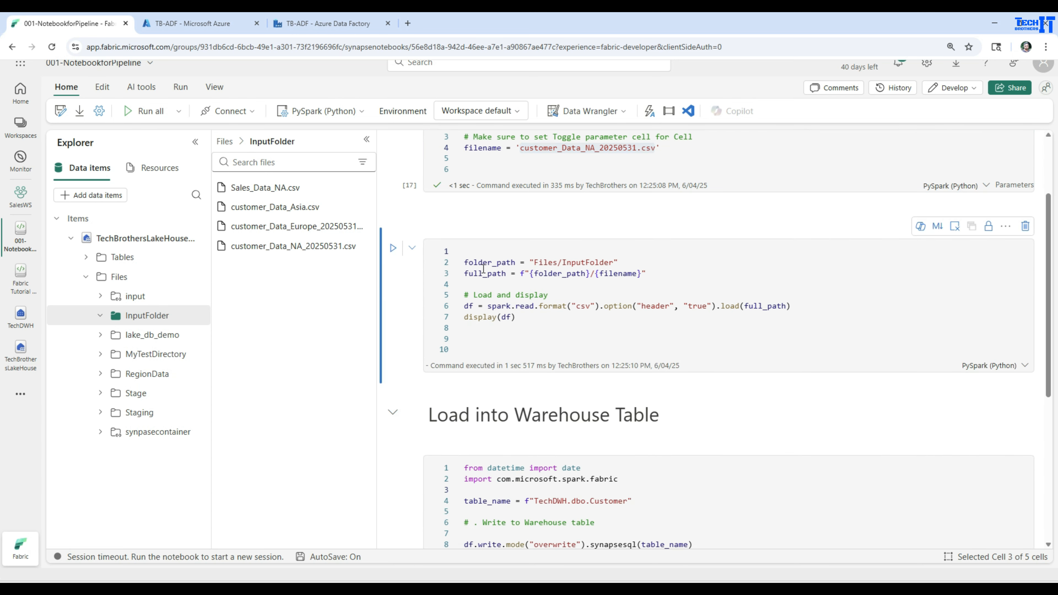
double_click(498, 264)
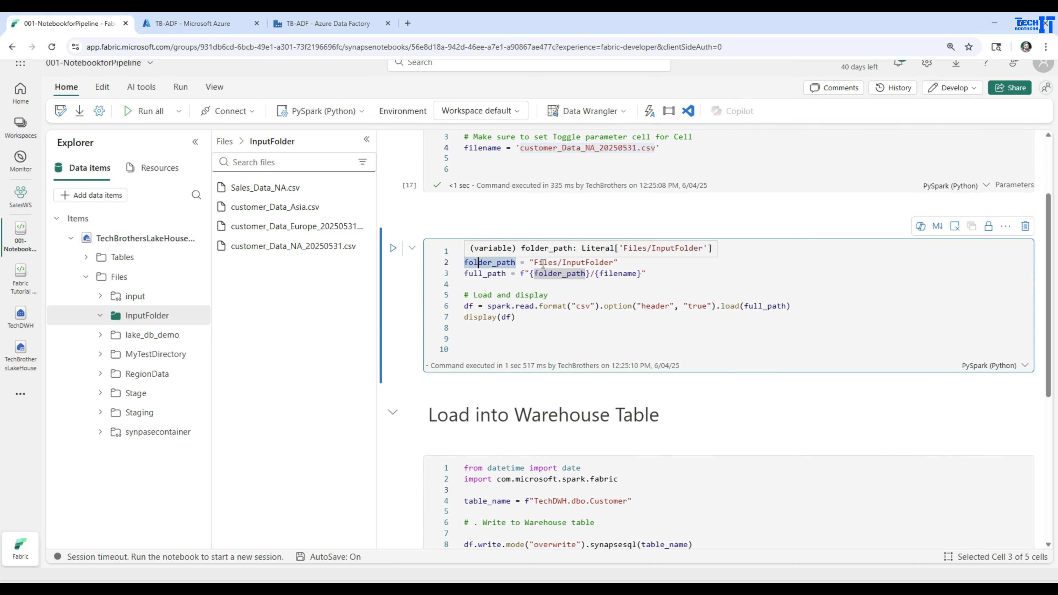
click(549, 262)
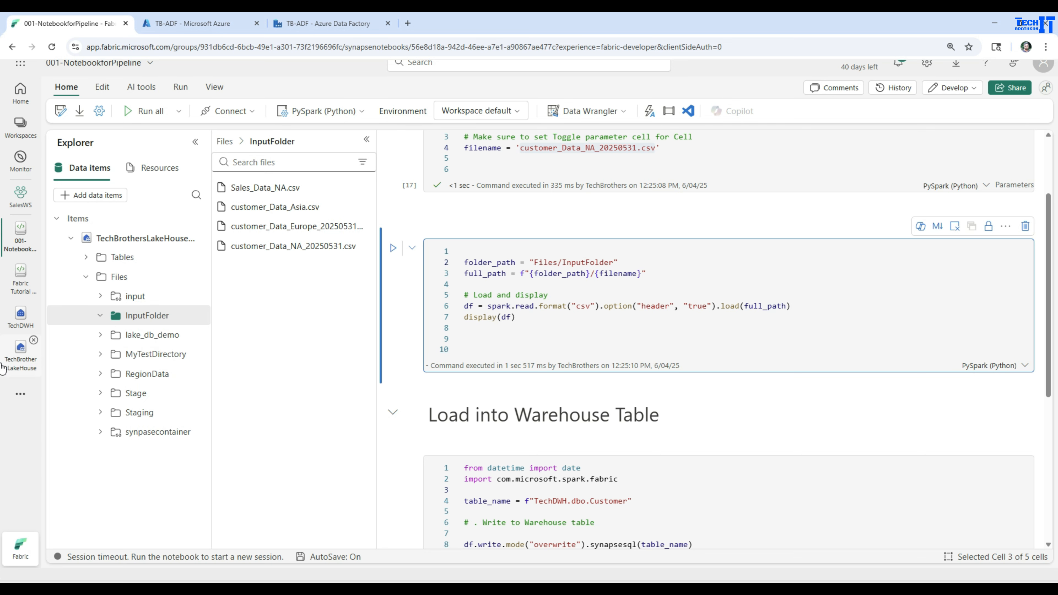
click(13, 359)
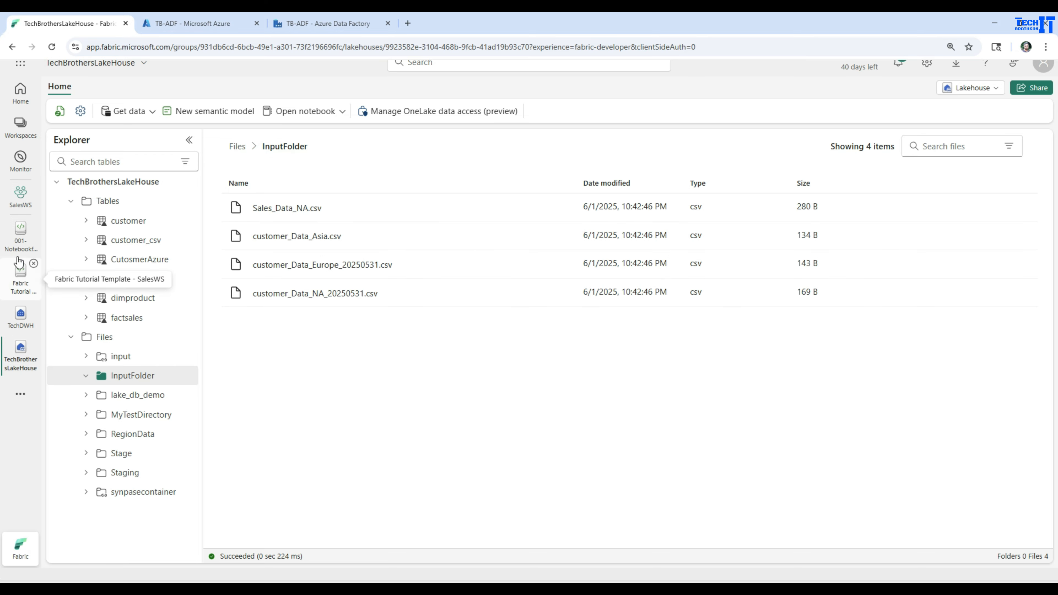
click(19, 235)
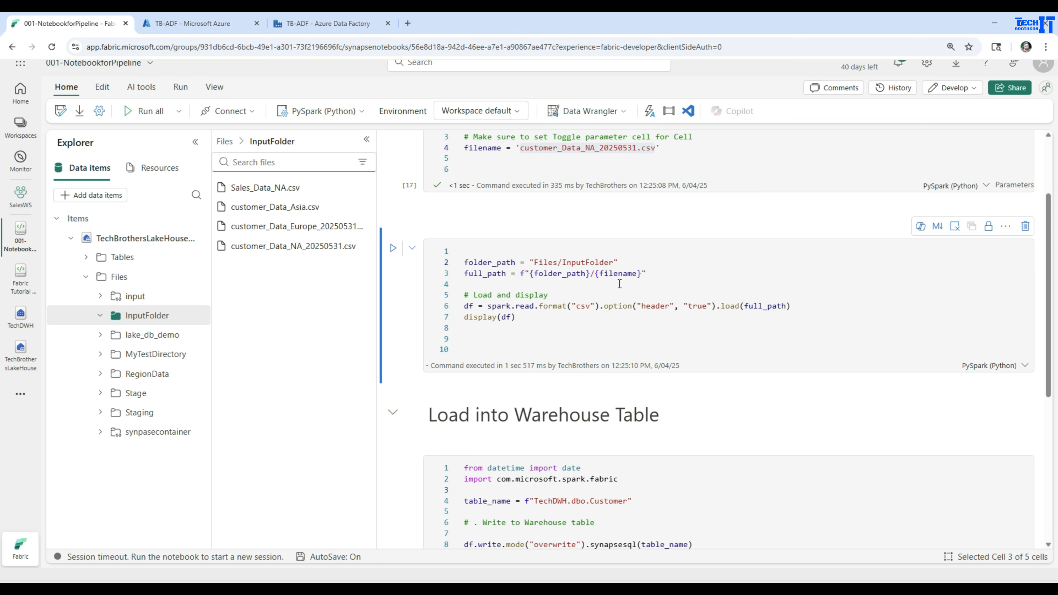
scroll(608, 283, up, 3)
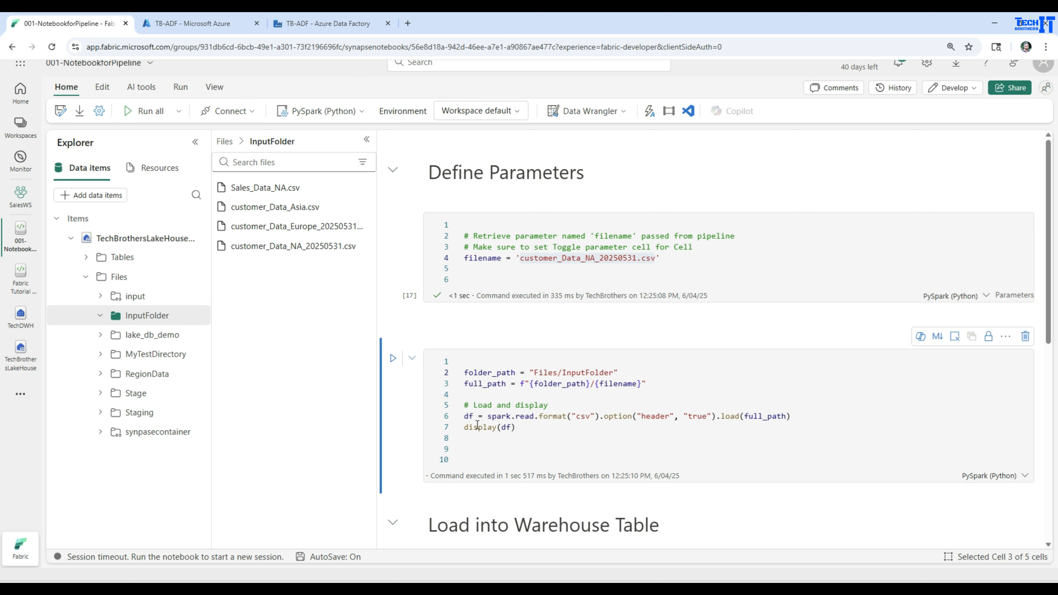
scroll(480, 420, down, 3)
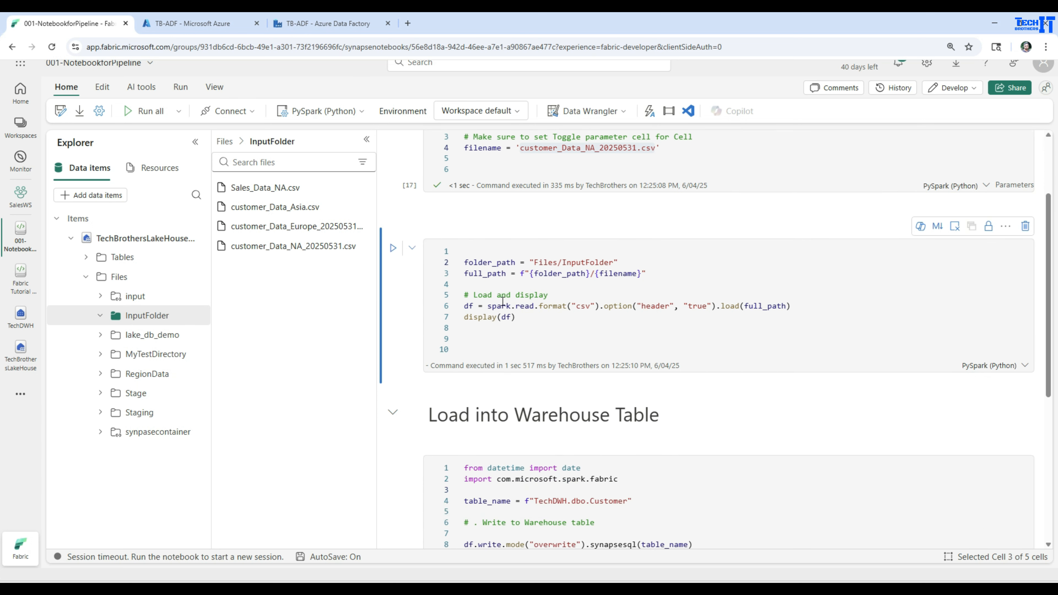
scroll(517, 319, down, 3)
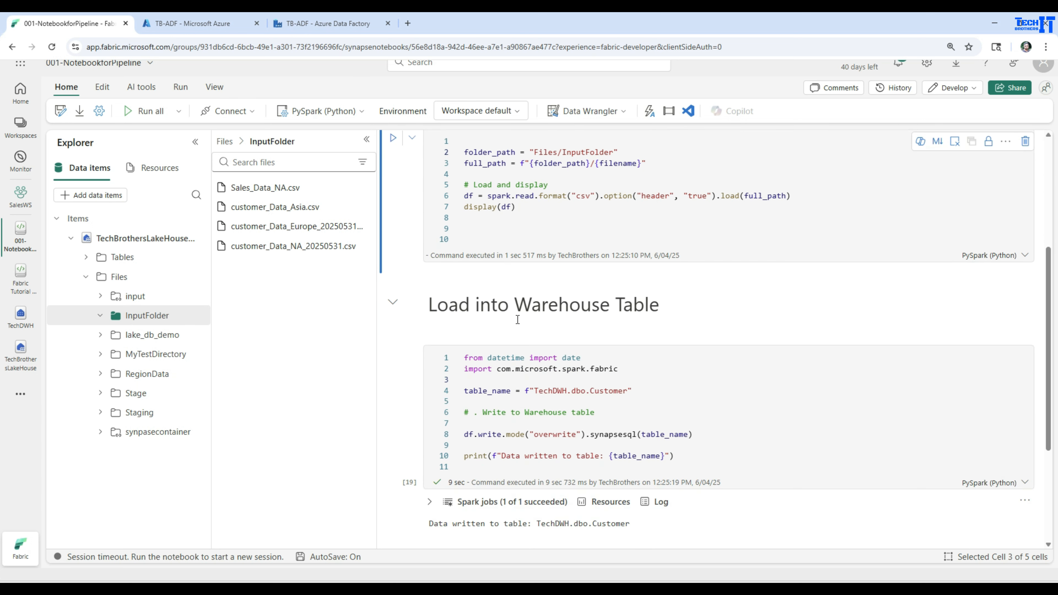
scroll(465, 320, down, 2)
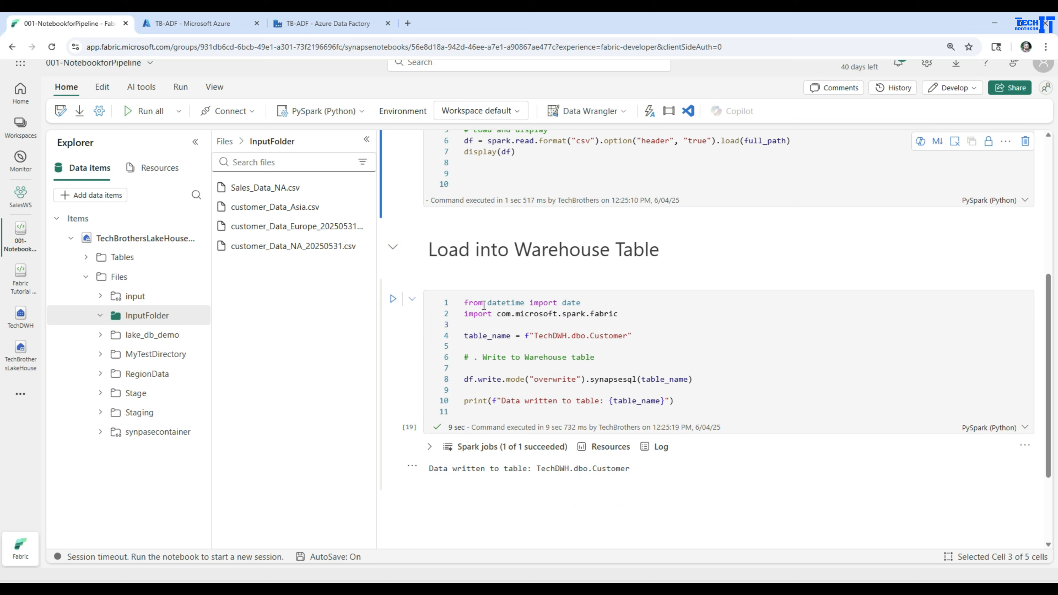
Step: Delete the 'from datetime import date' line from the warehouse-load cell
click(585, 303)
drag(587, 303, 427, 301)
key(BackSpace)
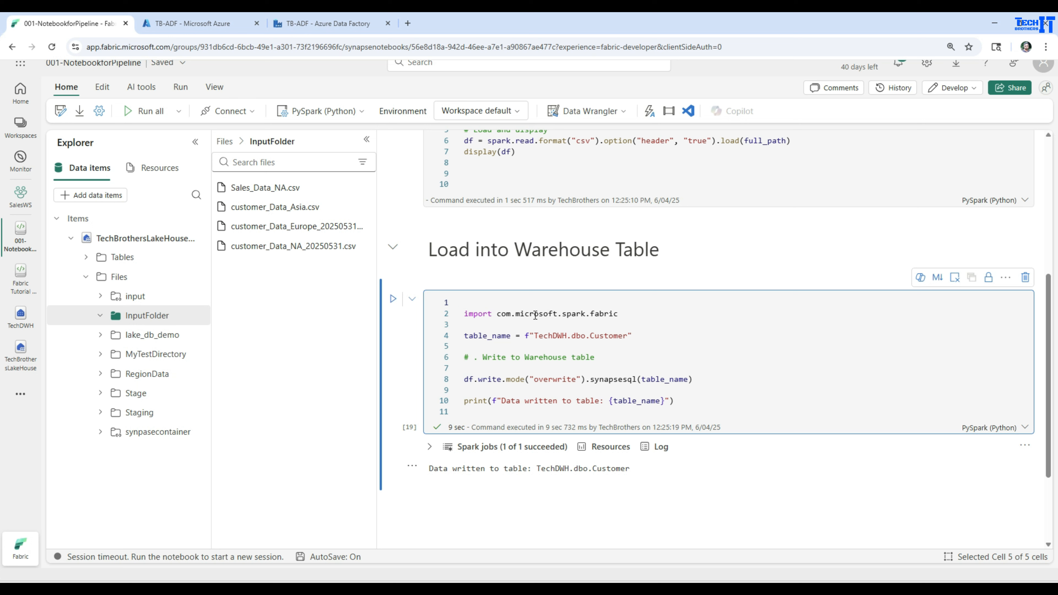
Step: Examine the import and table_name lines of the load cell and the warehouse Customer query
drag(618, 313, 462, 316)
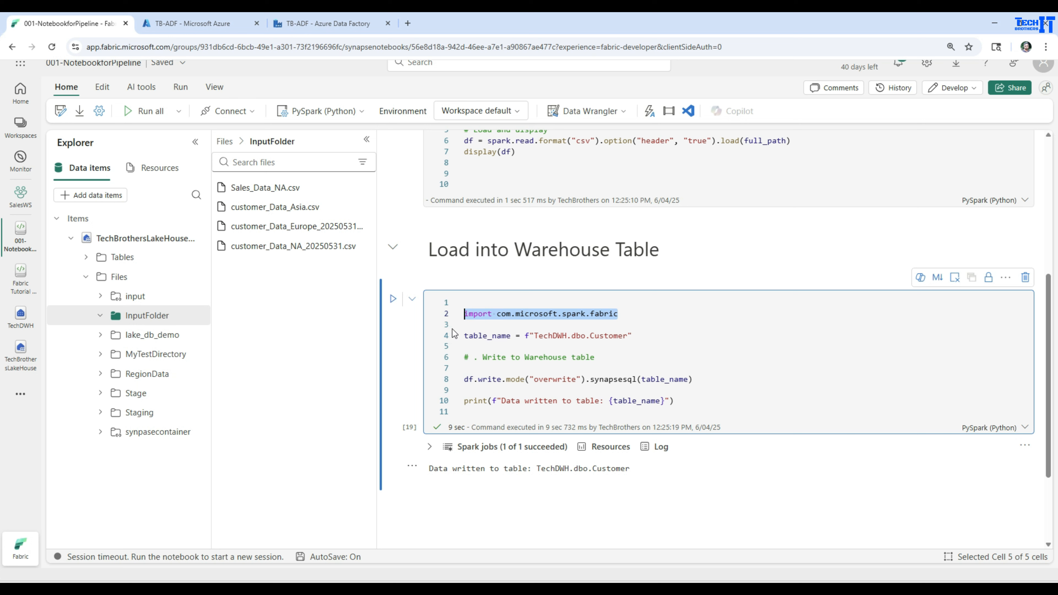
double_click(485, 336)
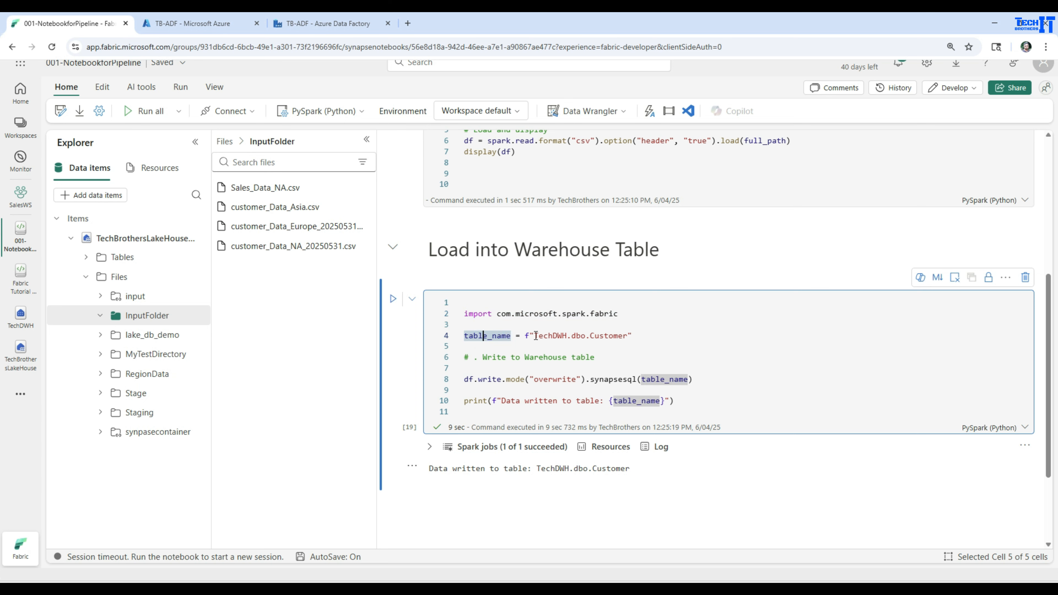
drag(534, 335, 627, 335)
click(23, 323)
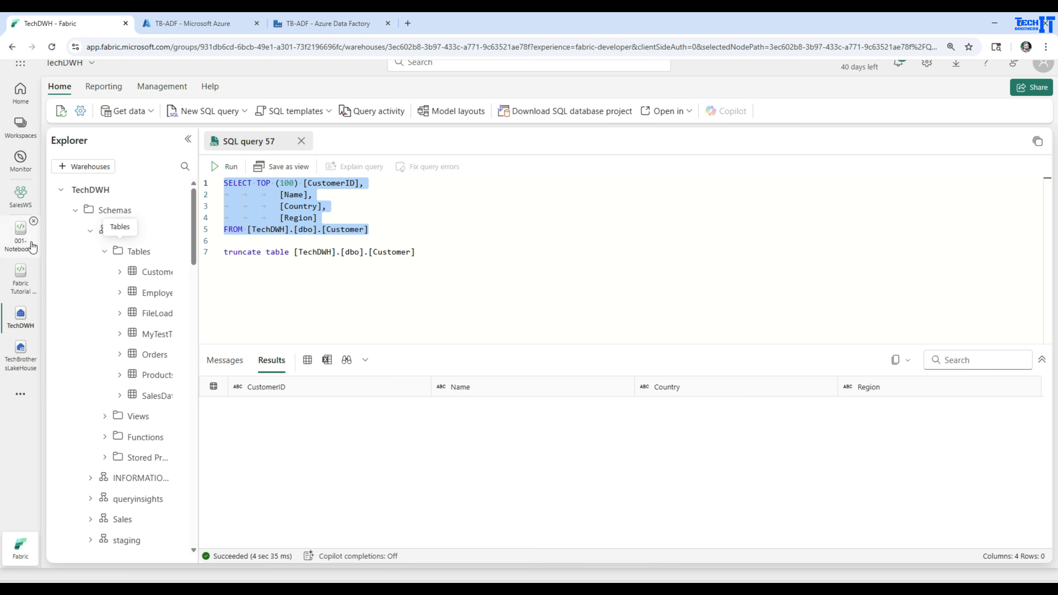
click(20, 236)
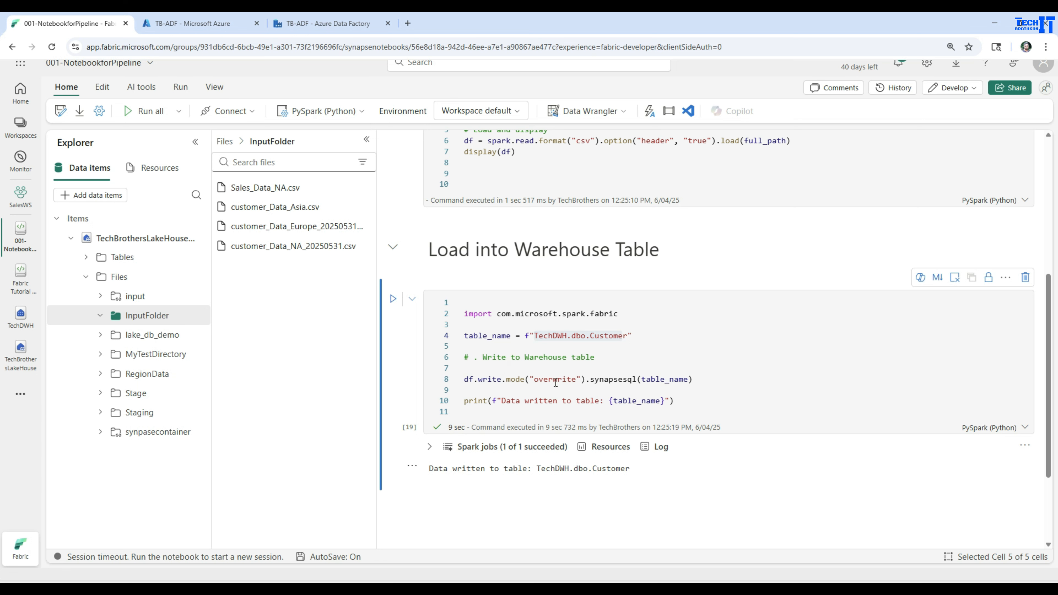
click(591, 336)
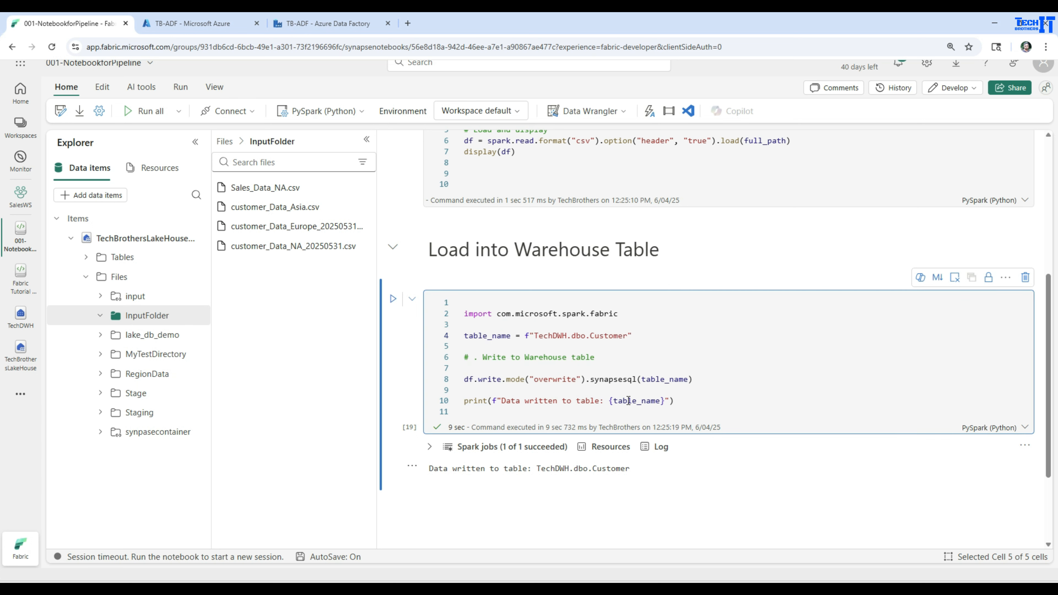
scroll(628, 401, up, 6)
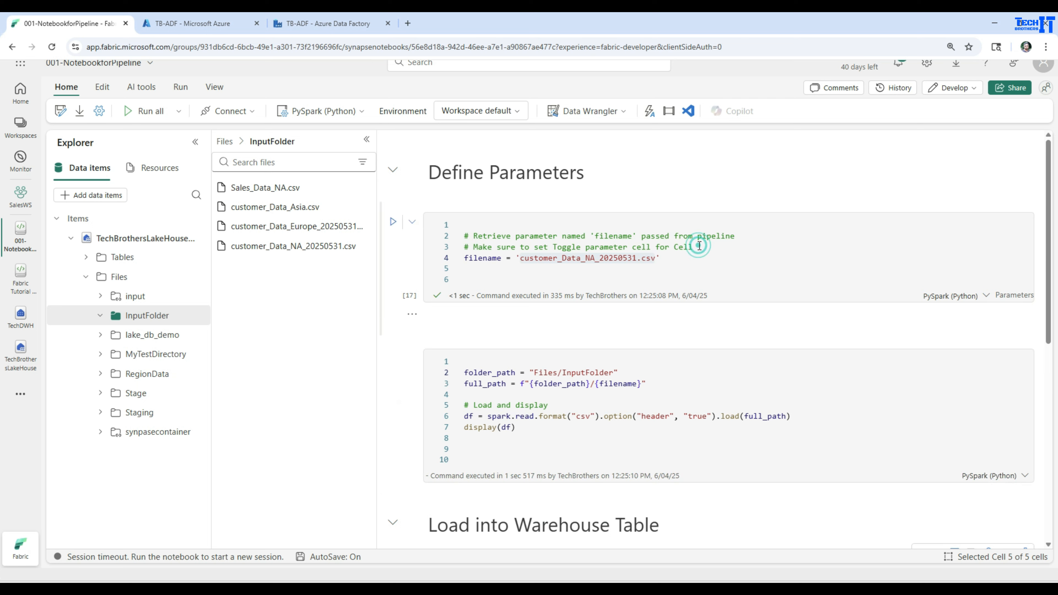
Step: Toggle the parameter cell setting on the cell defining filename
drag(692, 247, 524, 247)
drag(693, 247, 477, 248)
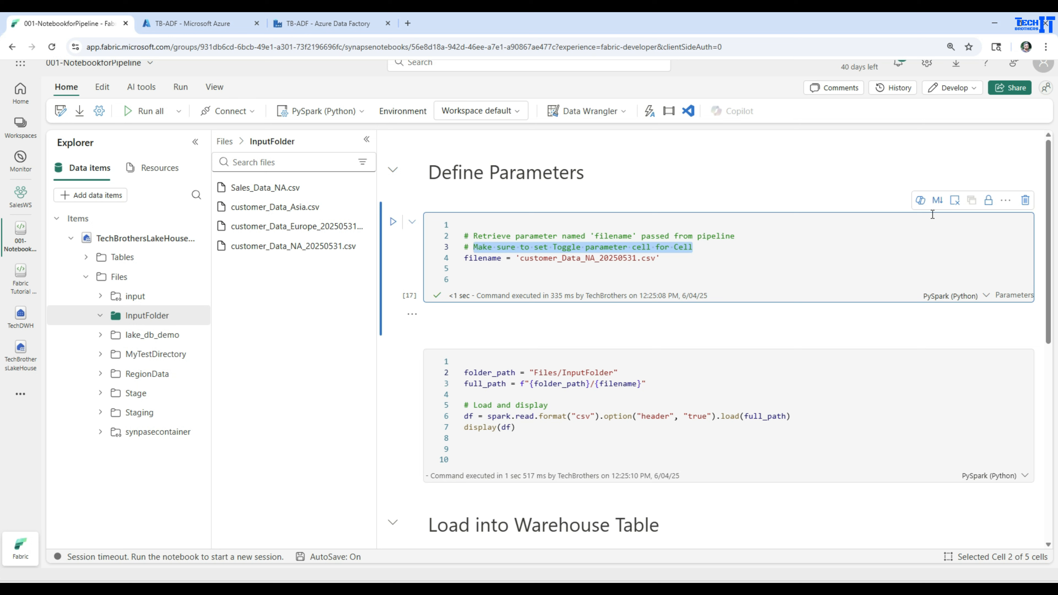
click(1005, 200)
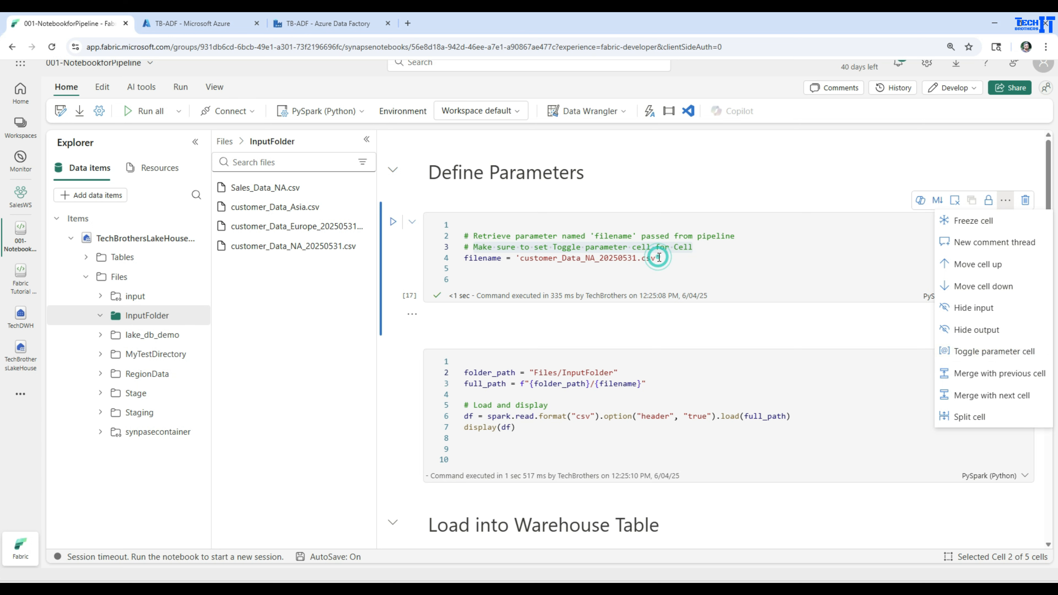
drag(658, 257, 515, 259)
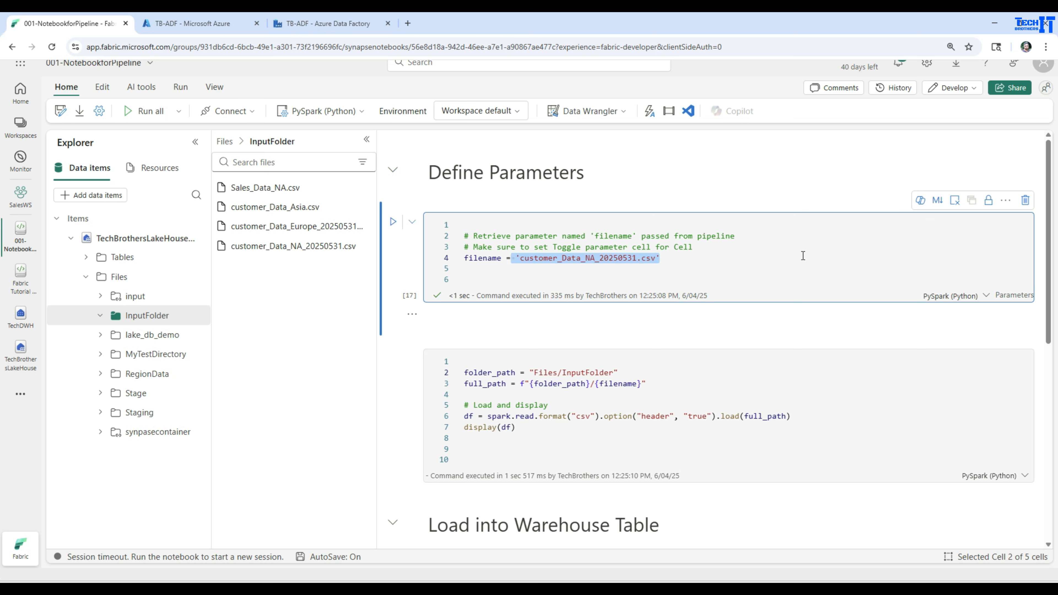
click(1005, 200)
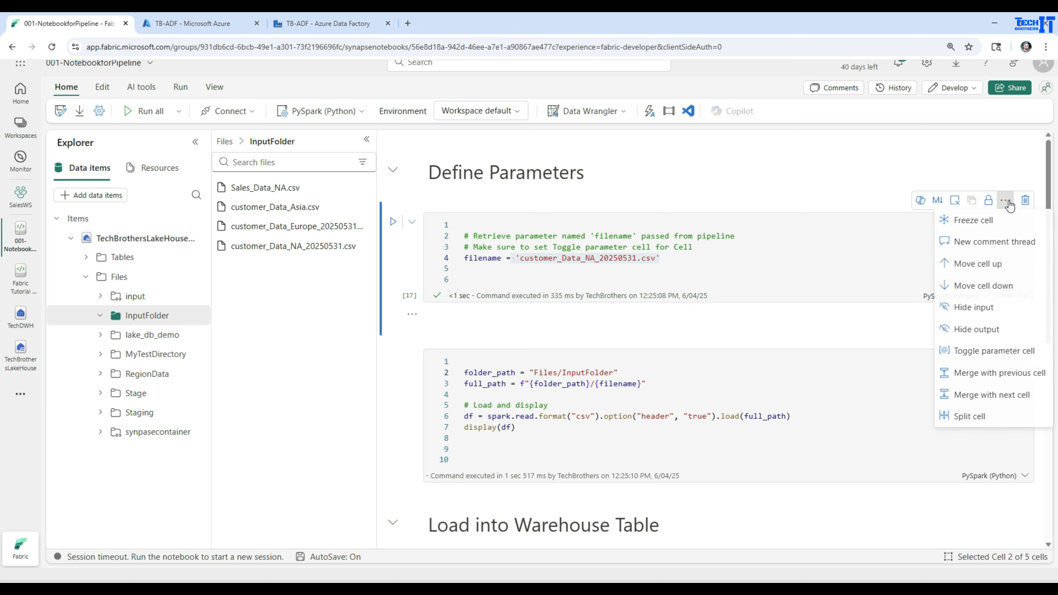
click(995, 358)
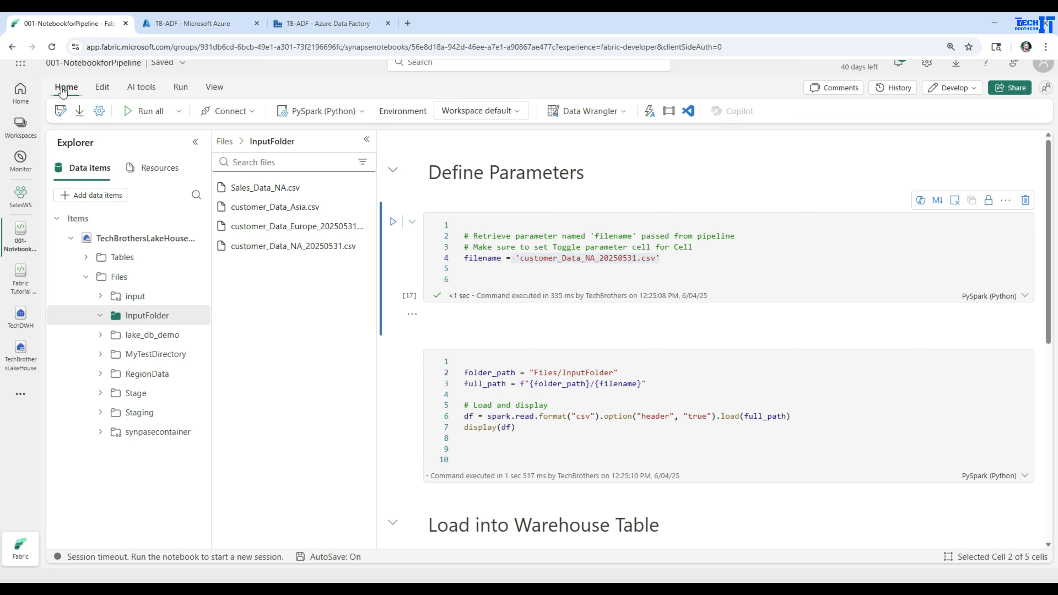
Step: Run all cells of the notebook
click(145, 114)
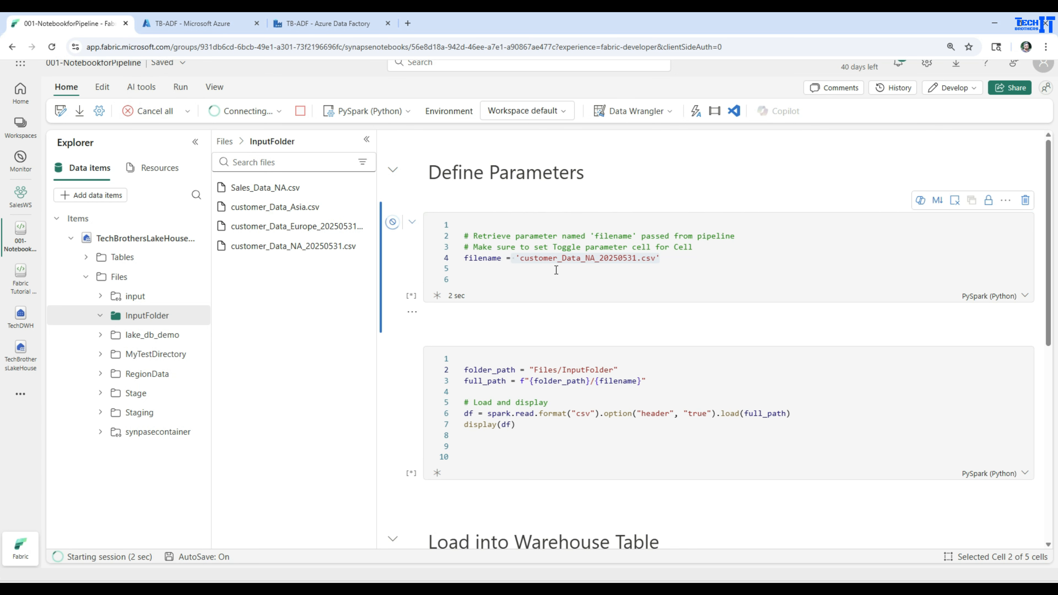
scroll(571, 269, down, 1)
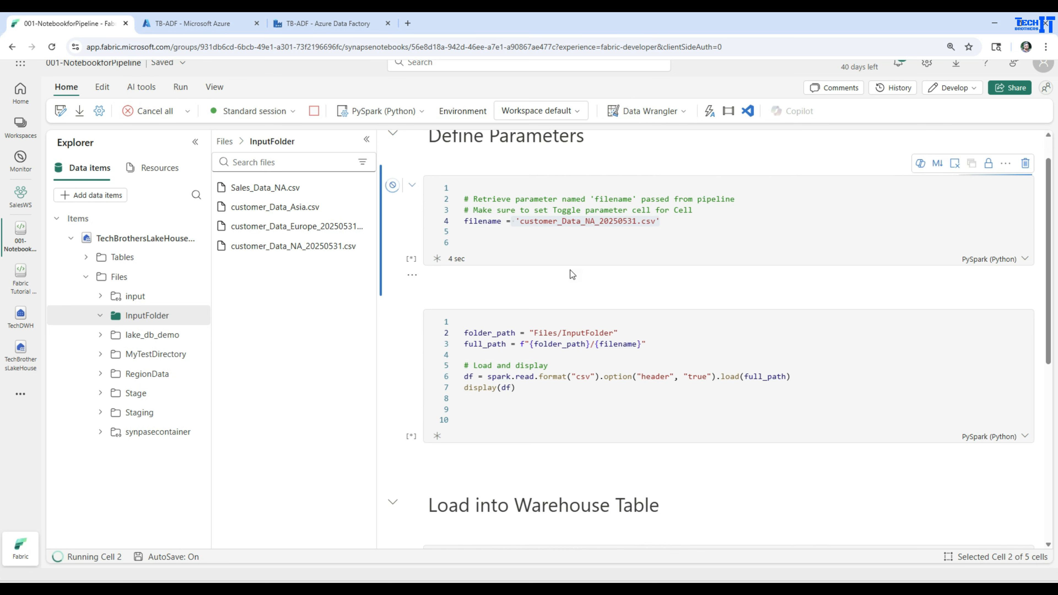
Step: Review the notebook cell outputs and rerun the TechDWH Customer query to check the loaded rows
scroll(570, 270, down, 2)
scroll(512, 288, down, 3)
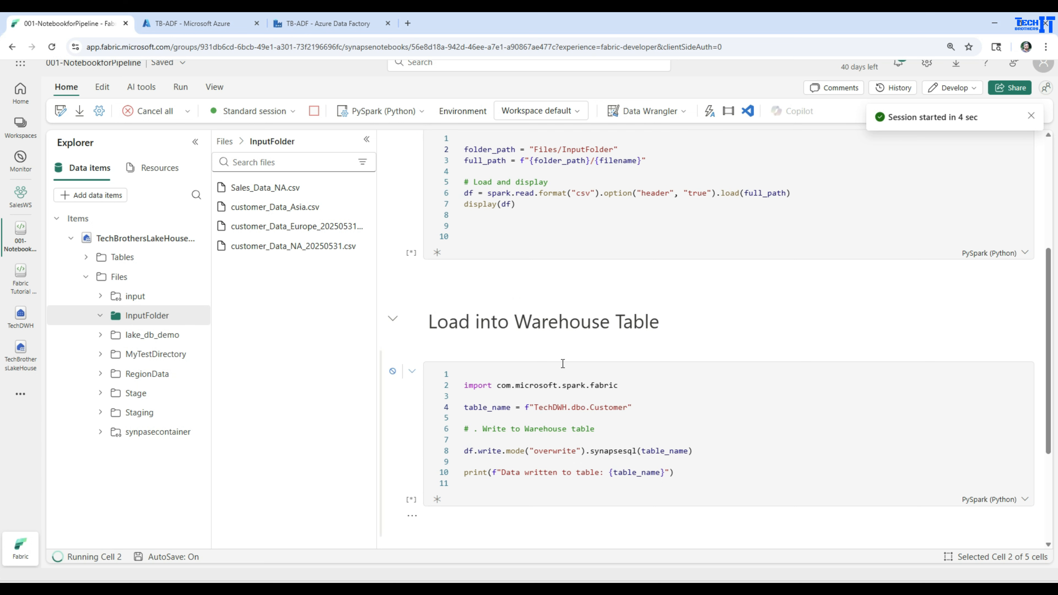
scroll(562, 363, up, 6)
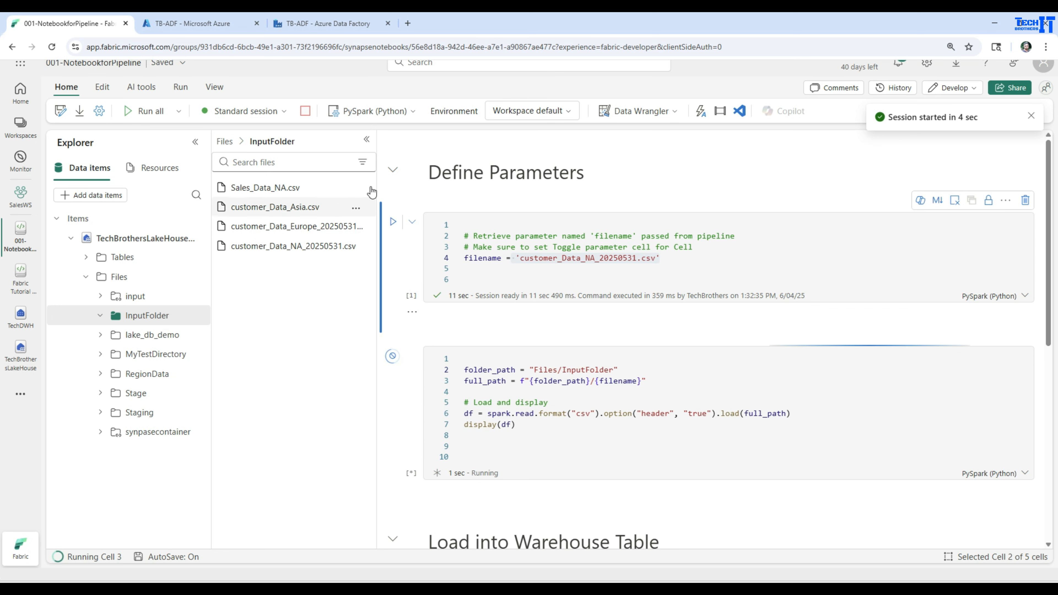
click(366, 139)
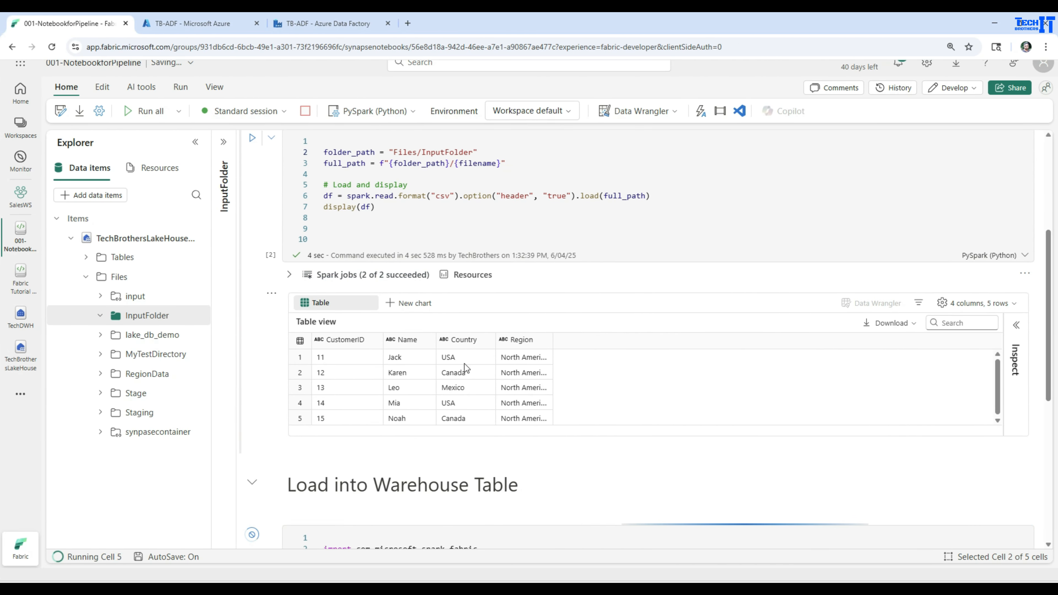
drag(552, 339, 603, 339)
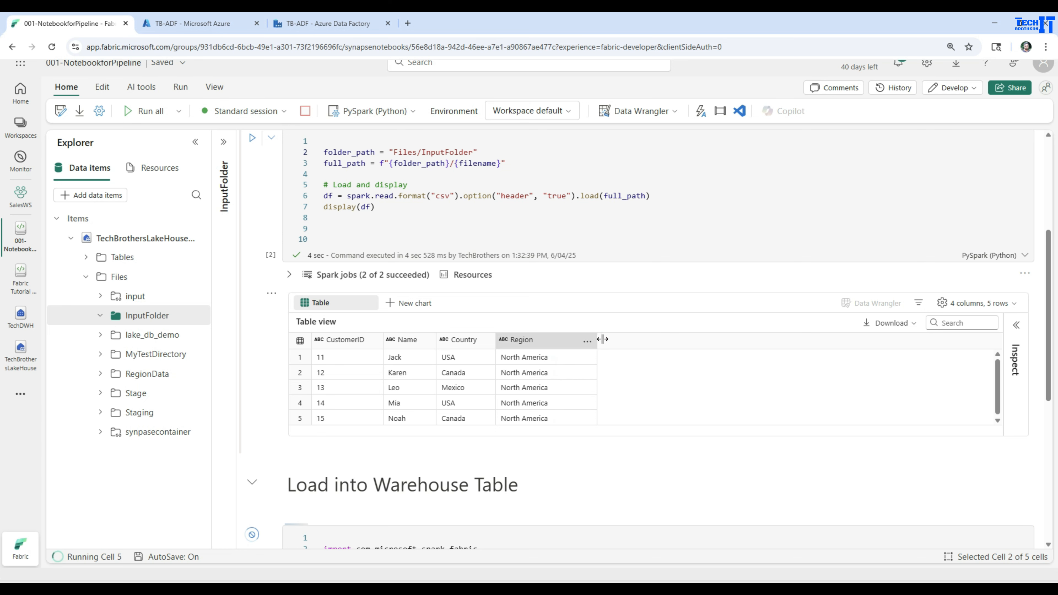
scroll(608, 356, up, 4)
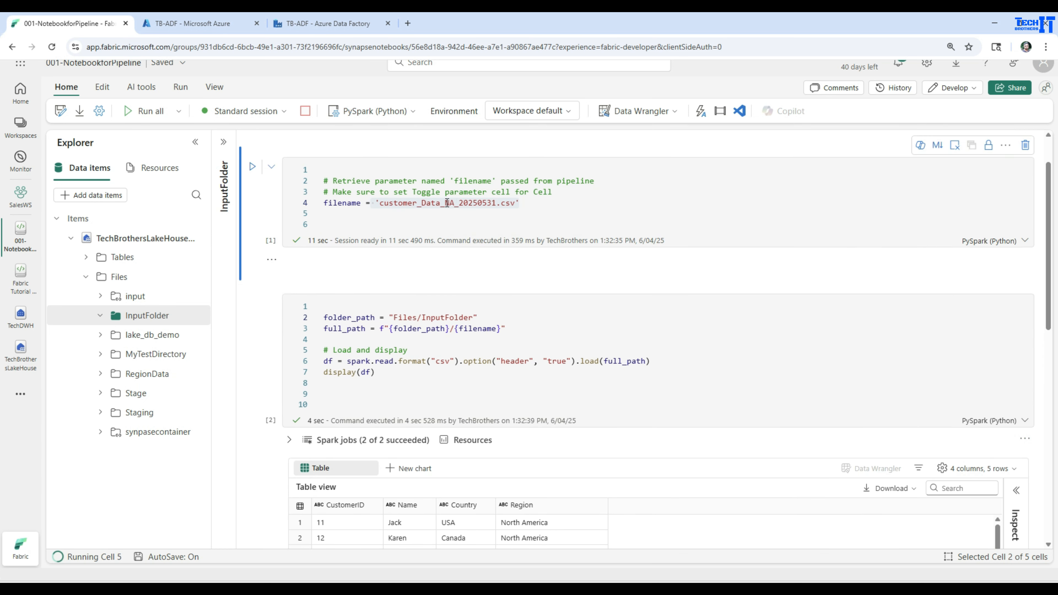
scroll(458, 281, down, 6)
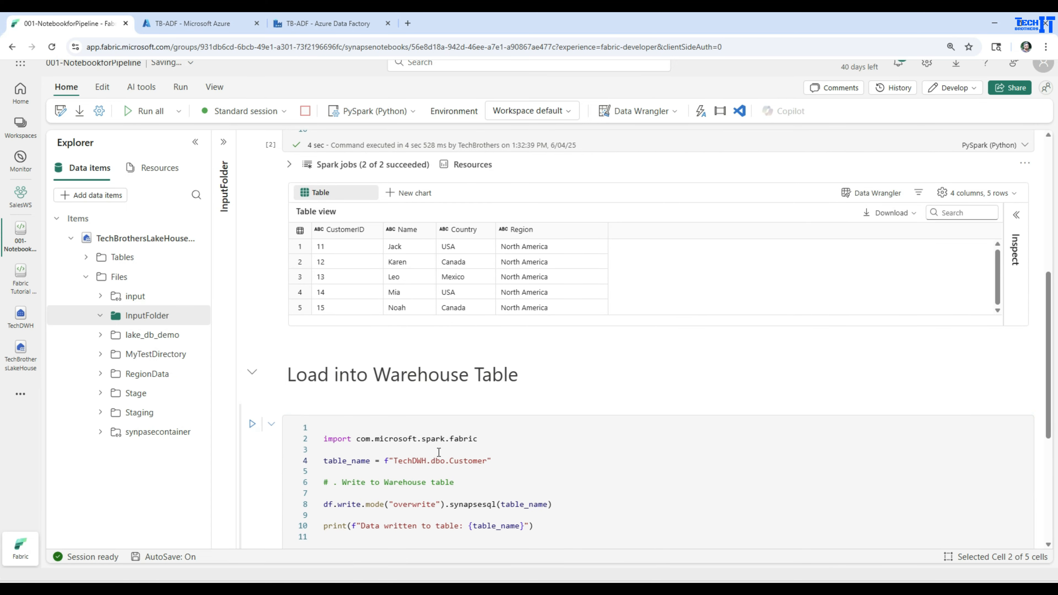
scroll(443, 454, down, 4)
scroll(384, 434, down, 1)
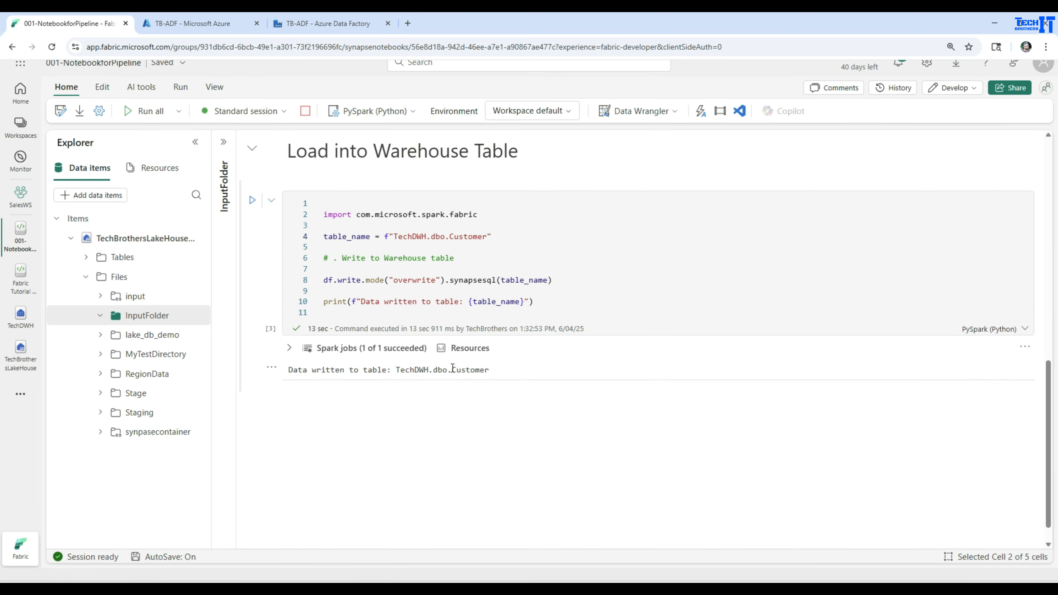
click(22, 321)
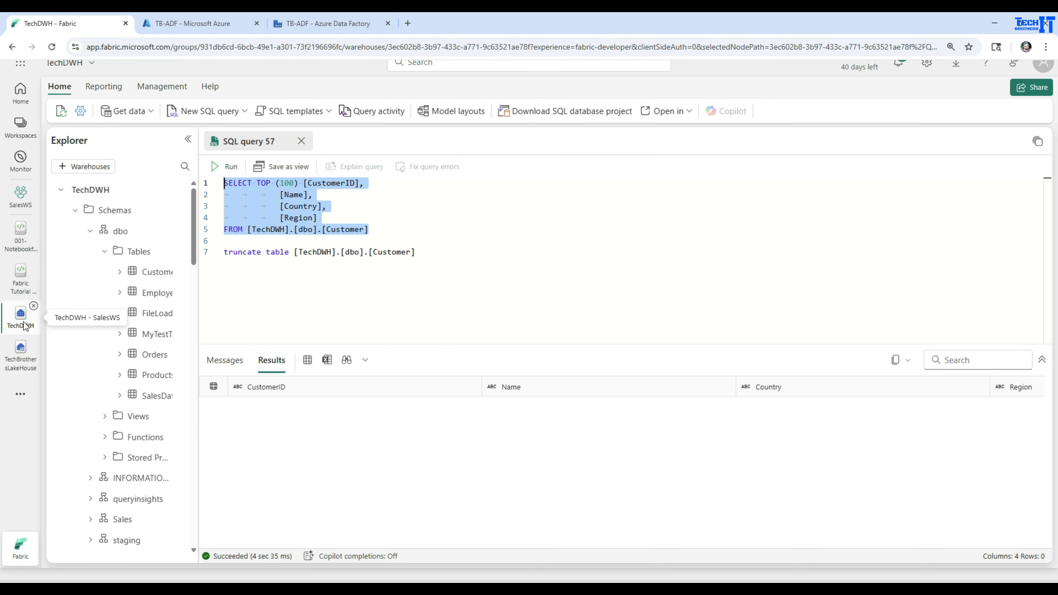
click(224, 166)
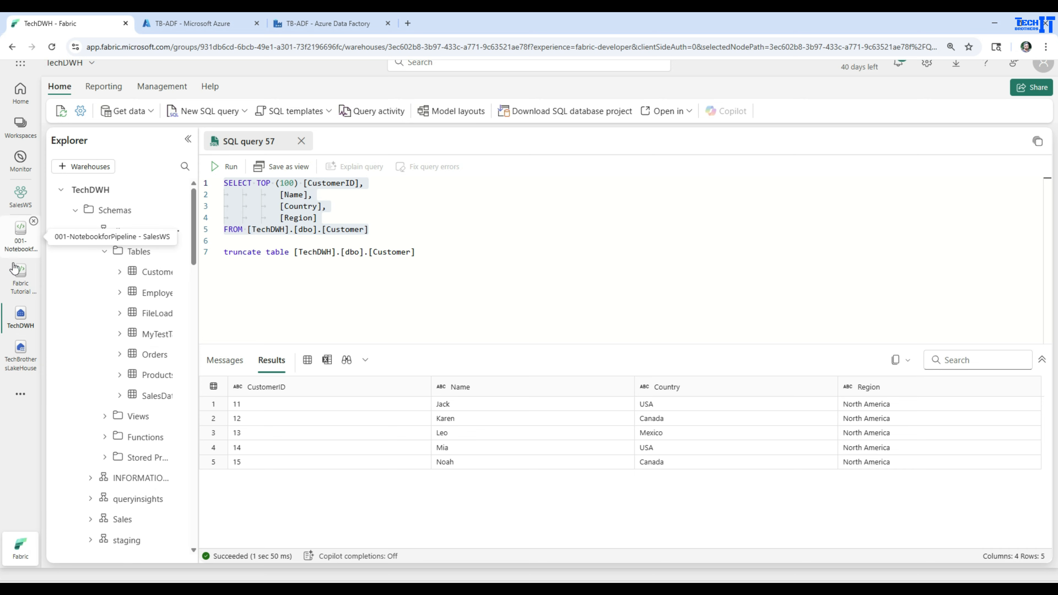
Step: Create a new data pipeline named 001_Pl_NotebookParamter in the SalesWS Pipelines folder
click(17, 245)
click(23, 203)
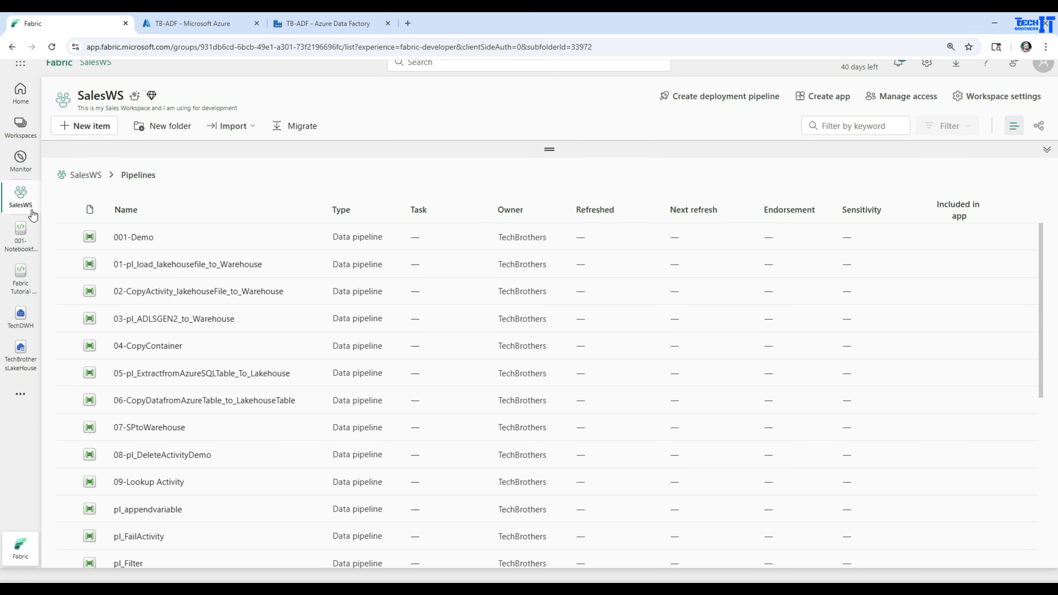
click(87, 180)
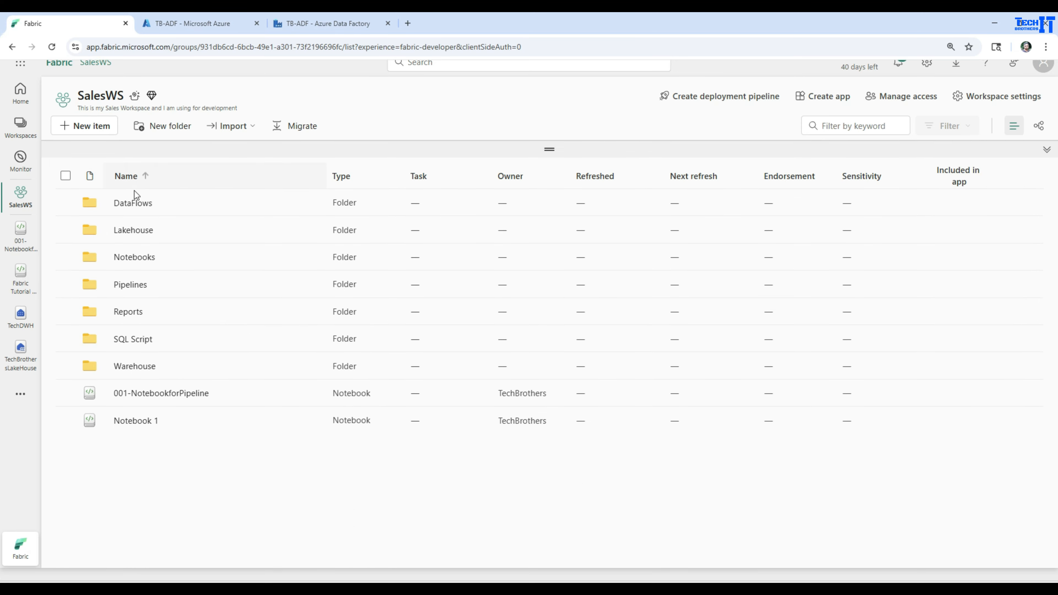
click(133, 283)
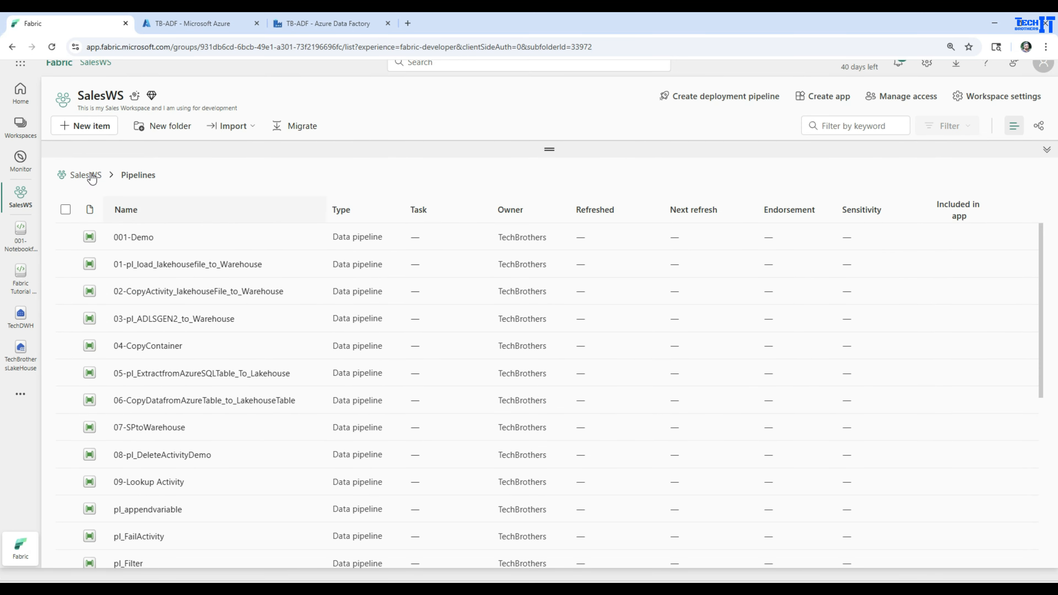
click(91, 127)
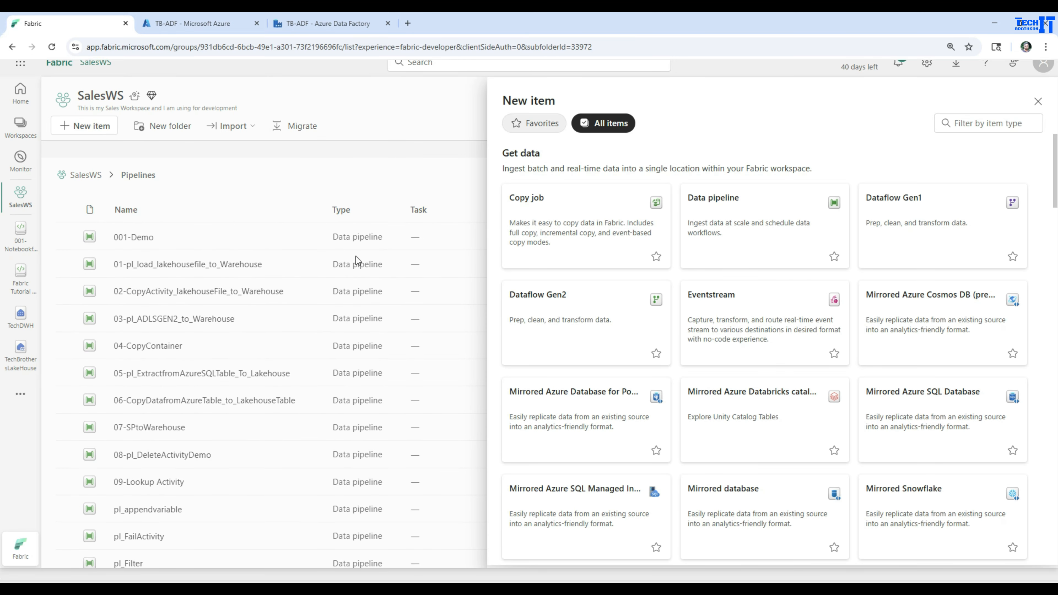
click(726, 239)
double_click(506, 301)
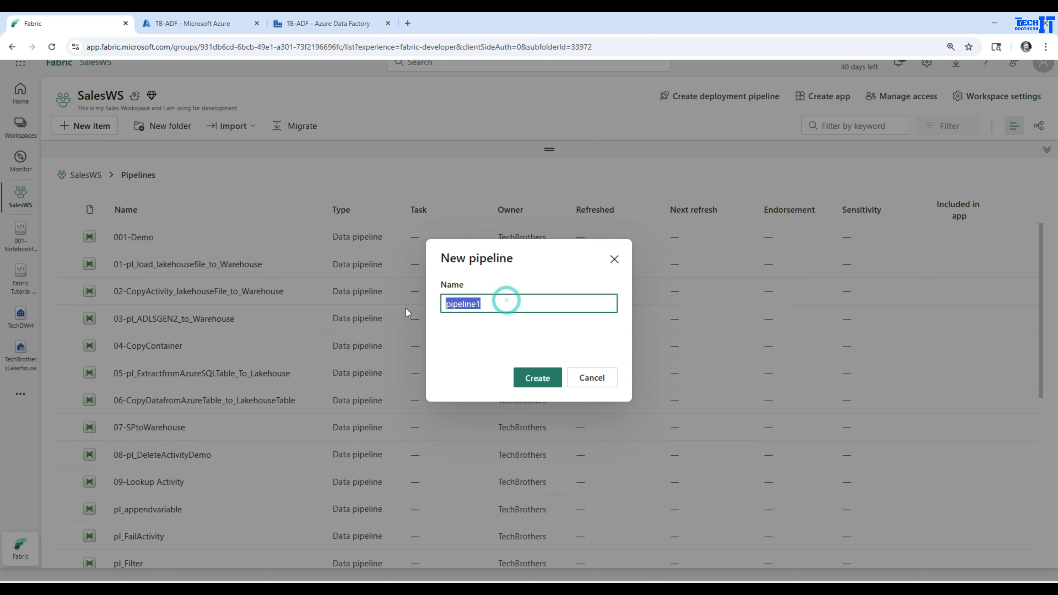
text(00)
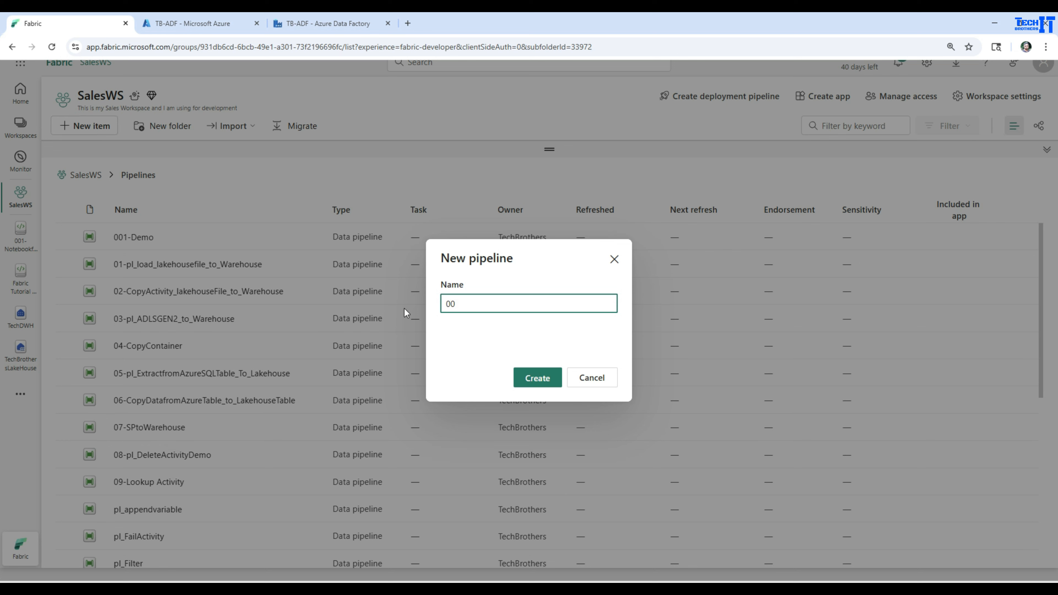
text(1_Pl_NotebookParamter)
click(531, 377)
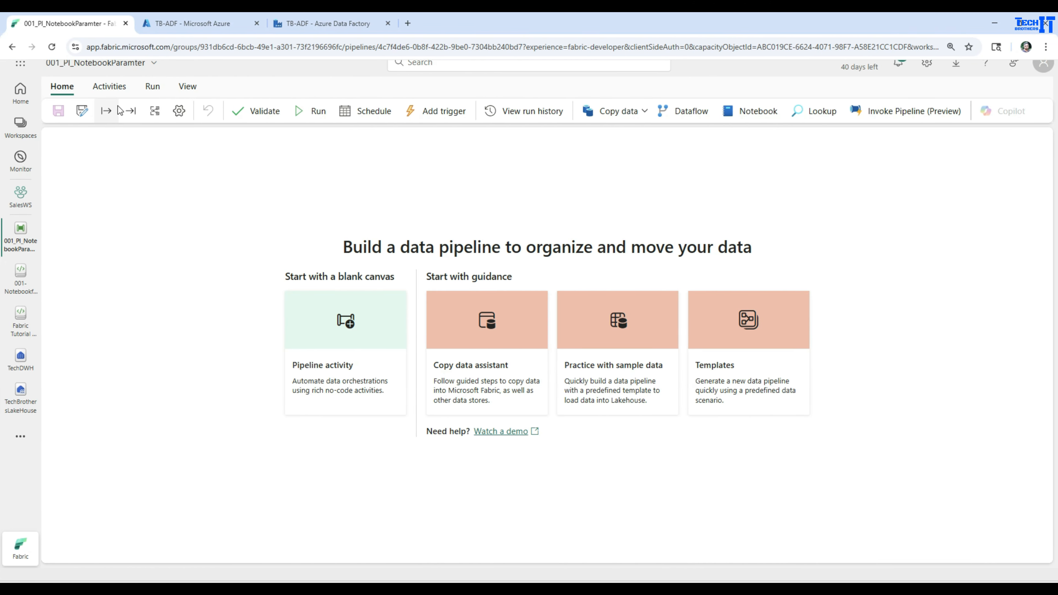
Step: Add a Notebook activity to the pipeline canvas and name it Notebook-Customer
click(109, 87)
click(969, 110)
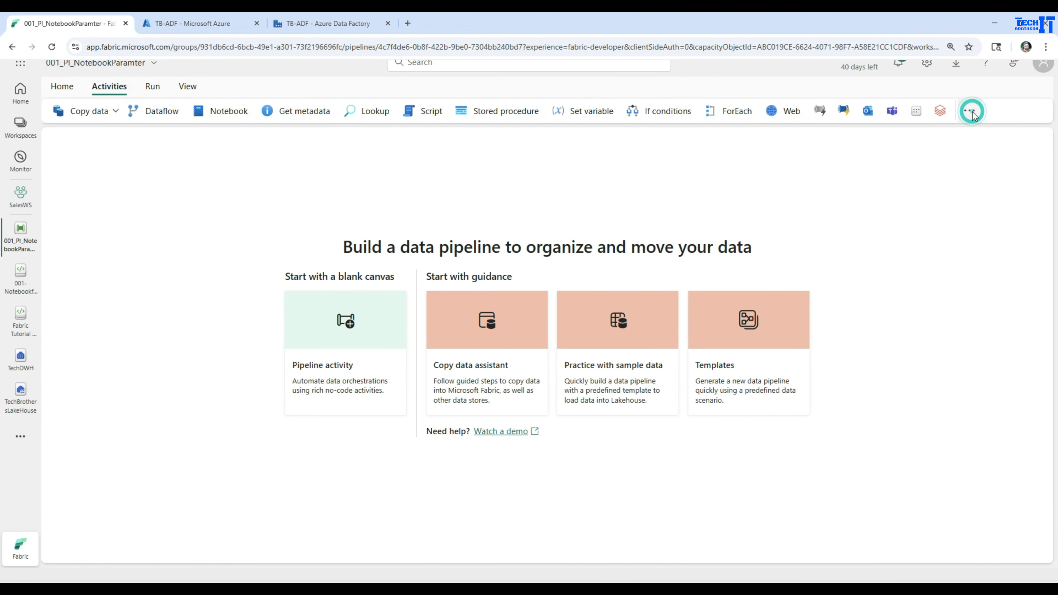
scroll(958, 365, down, 4)
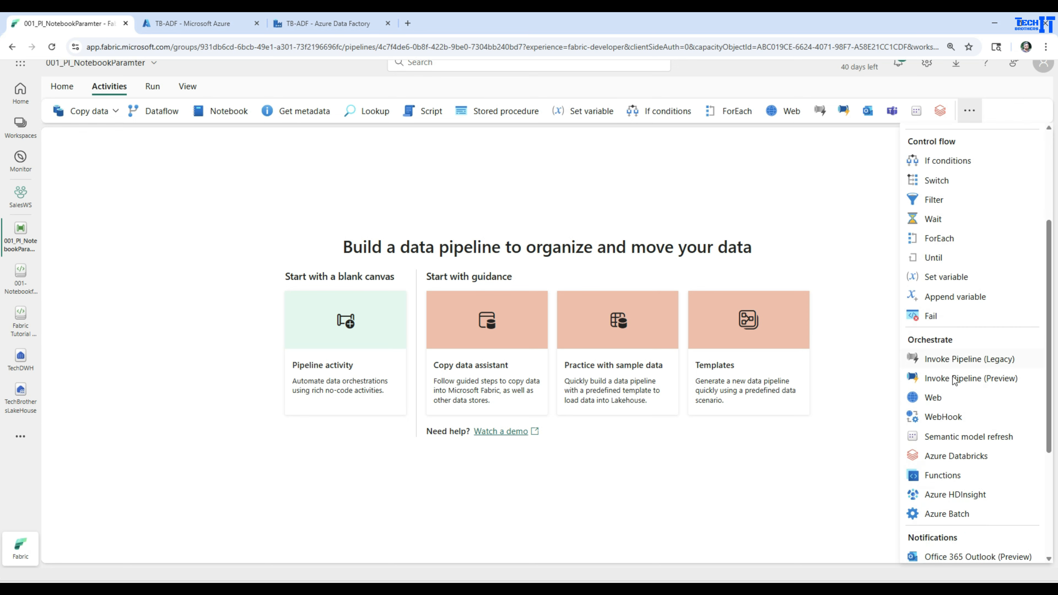
scroll(958, 375, down, 4)
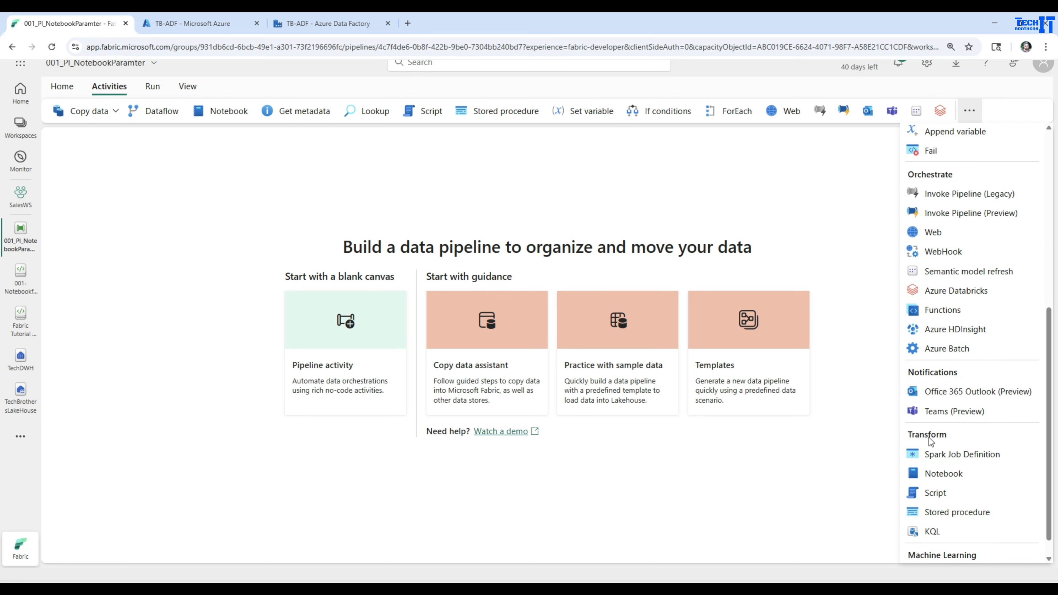
click(940, 474)
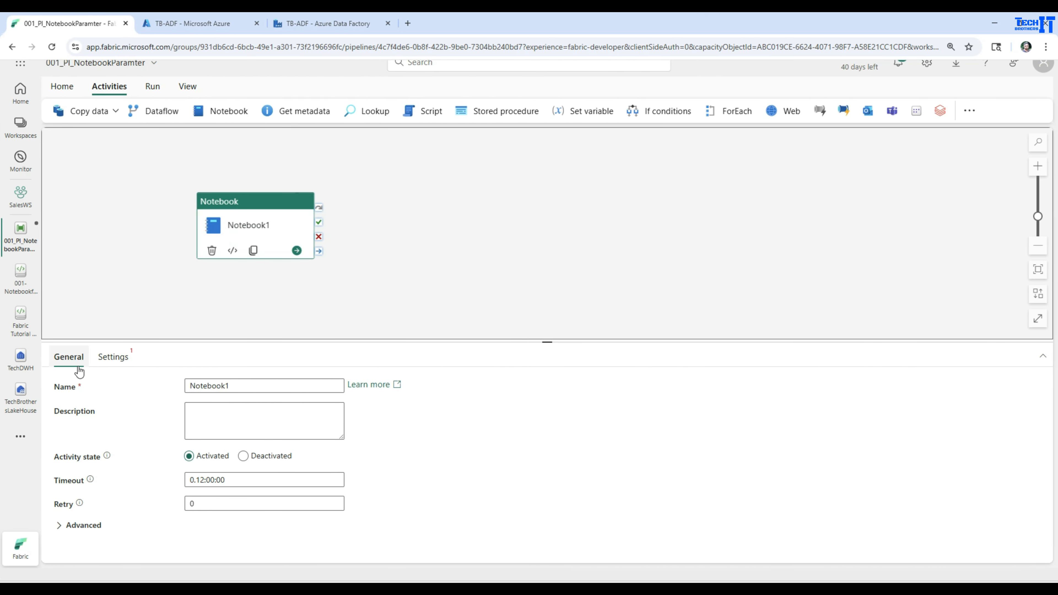
click(244, 384)
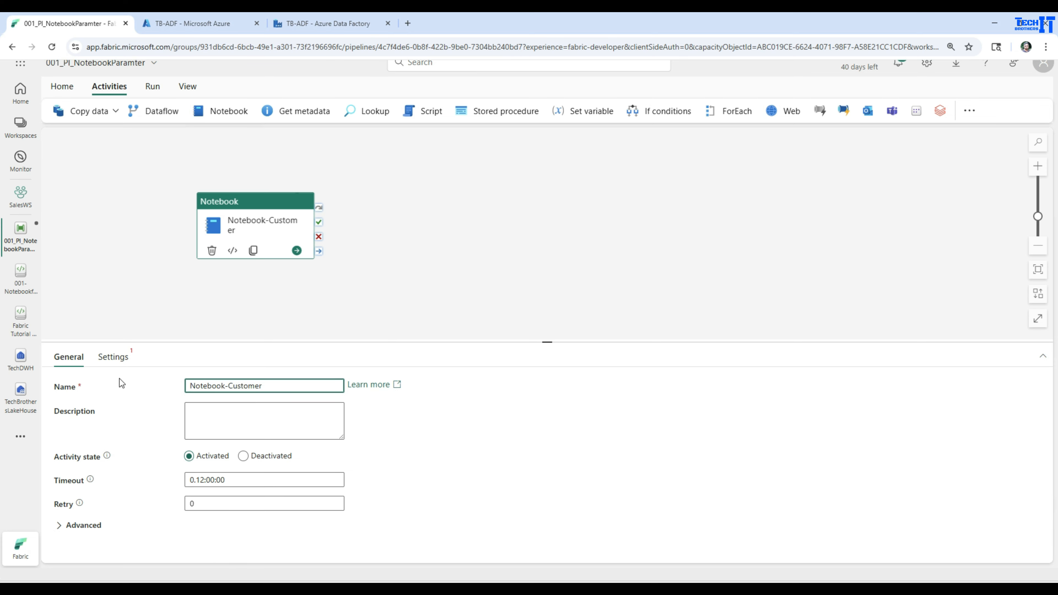
Step: Set the activity's workspace to SalesWS and its notebook to 001-NotebookforPipeline
click(112, 357)
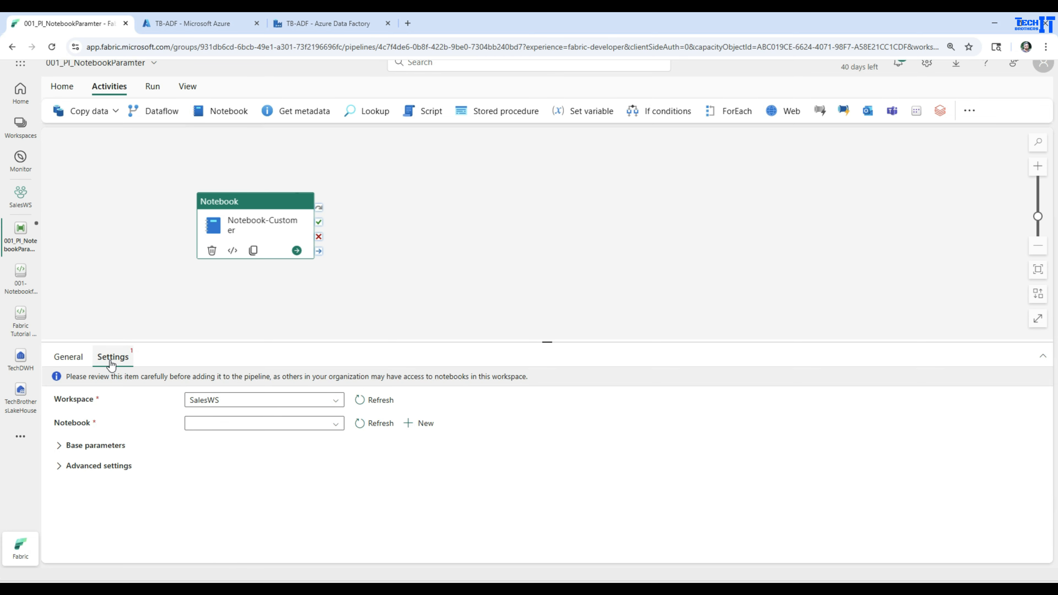
click(223, 401)
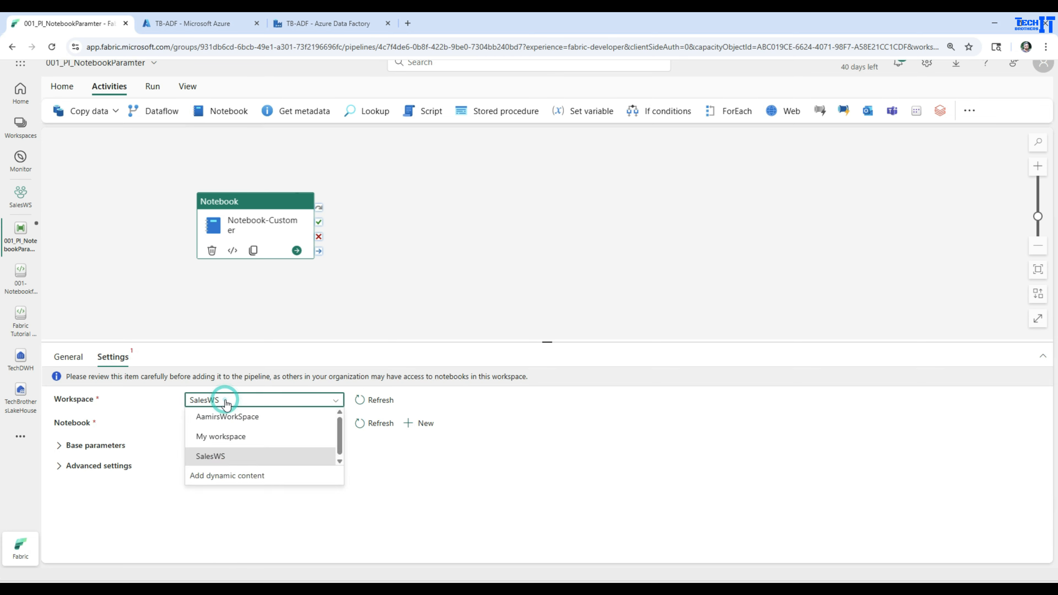
click(222, 460)
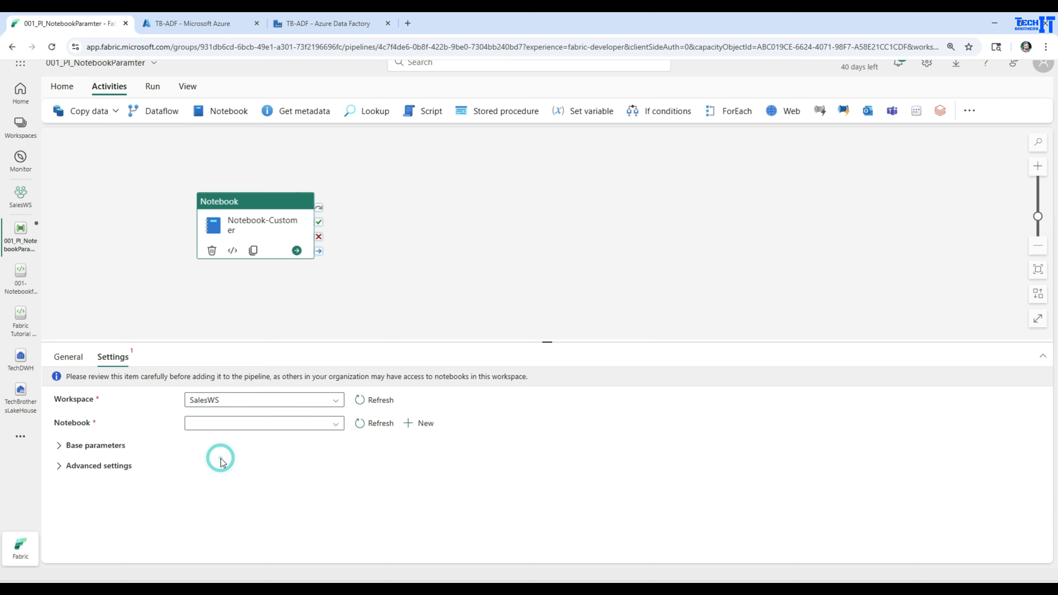
click(334, 425)
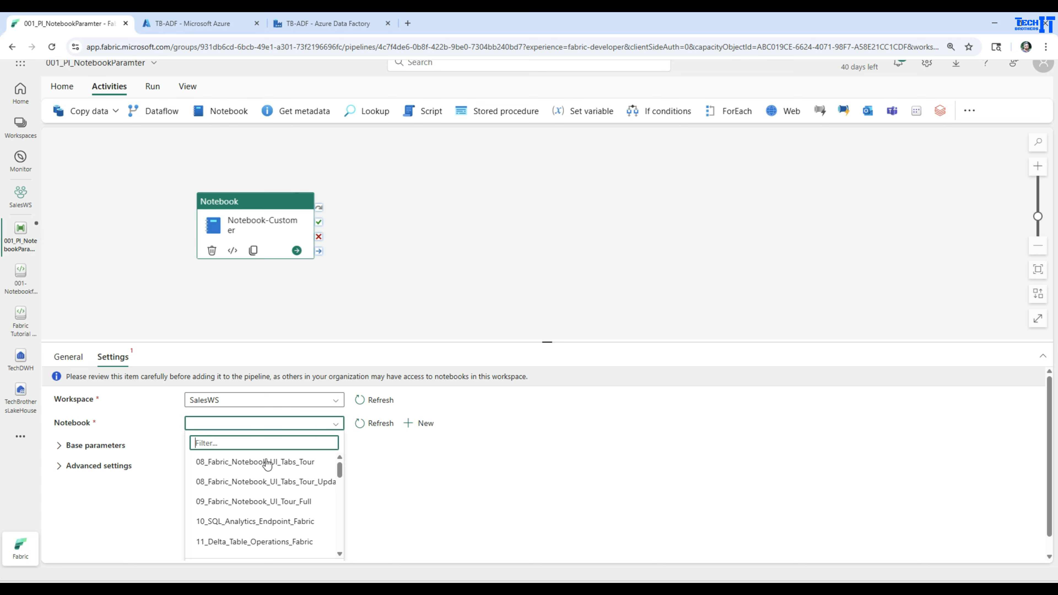
scroll(266, 466, down, 5)
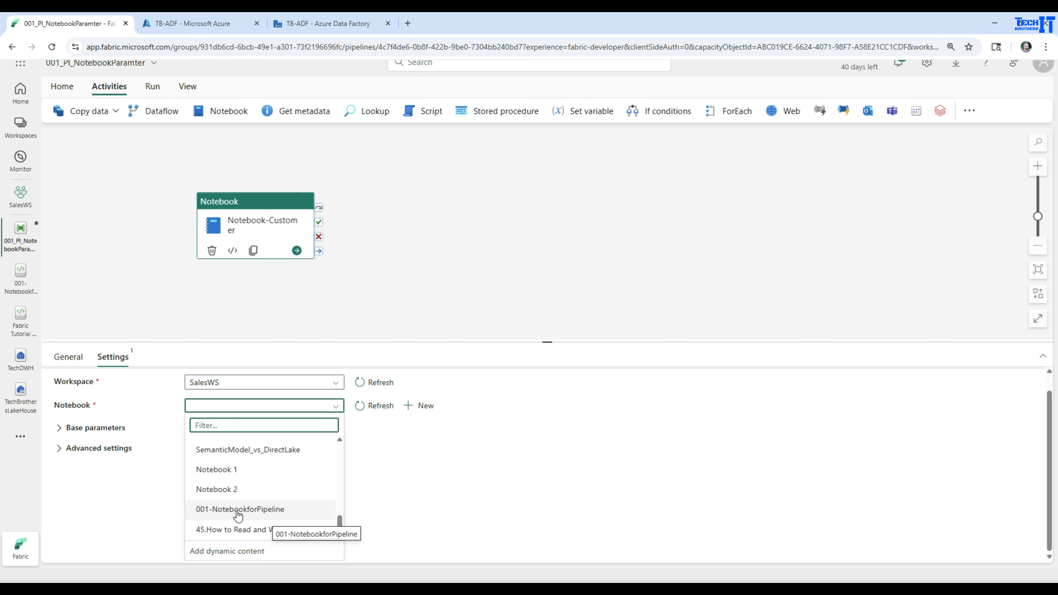
scroll(246, 512, up, 1)
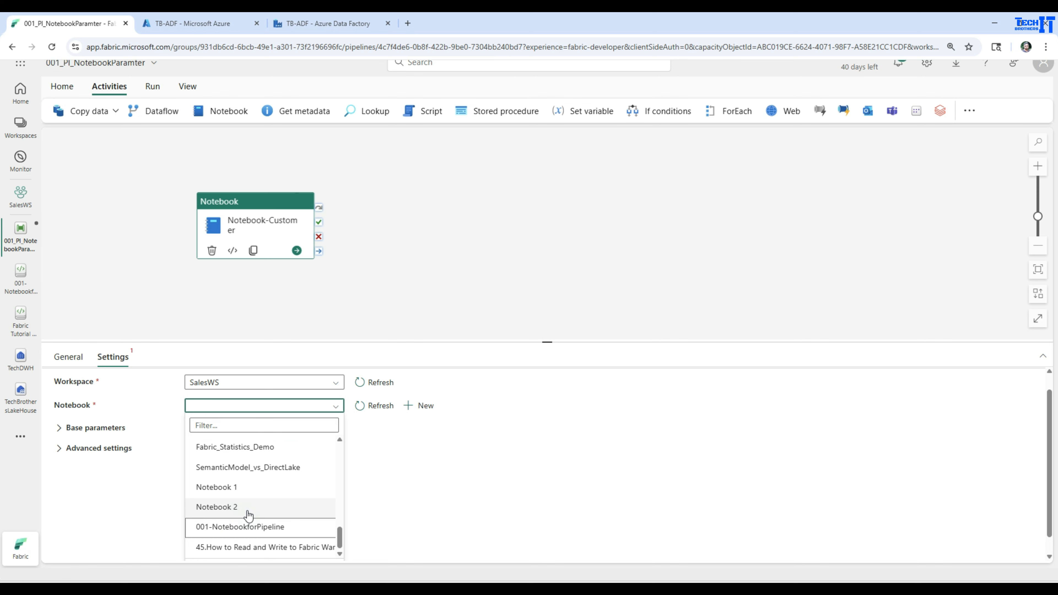
click(494, 459)
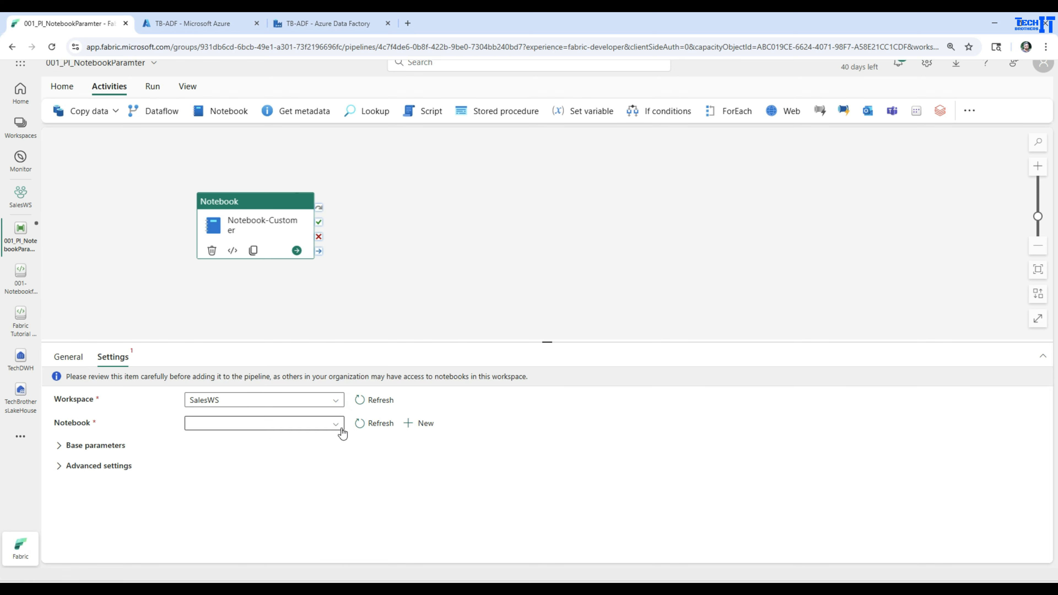
click(415, 338)
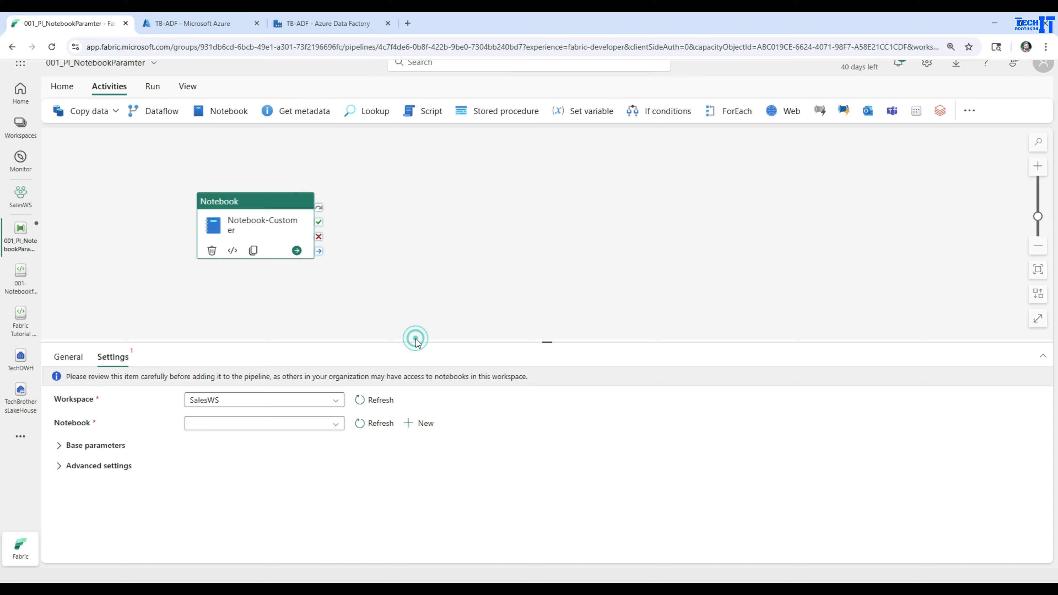
click(271, 257)
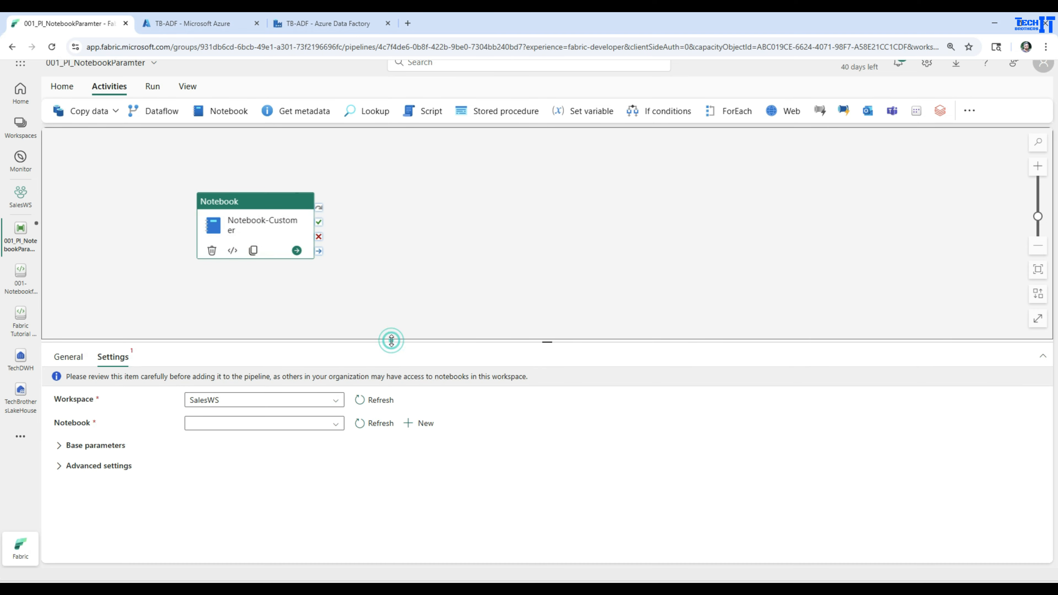
drag(391, 340, 385, 240)
click(335, 324)
scroll(296, 431, down, 5)
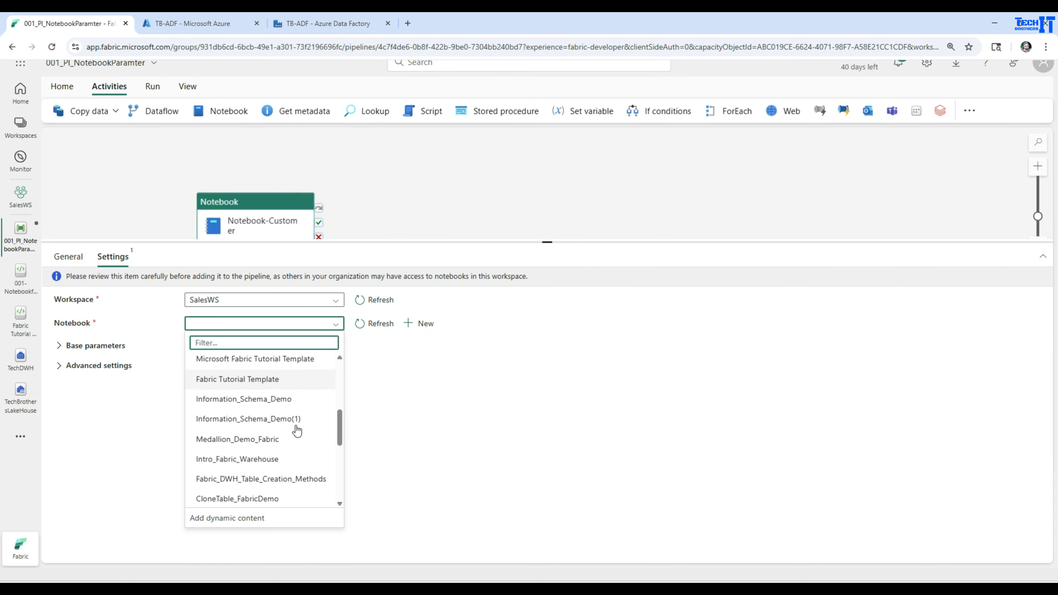
scroll(296, 431, down, 3)
click(223, 480)
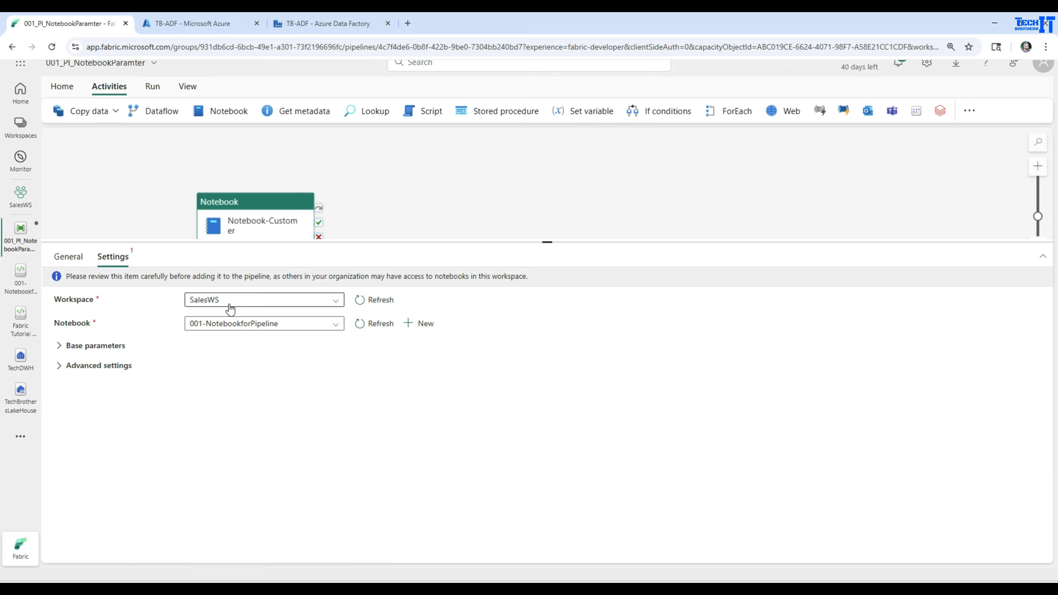
Step: Expand the activity's base parameters and add a new parameter row
click(58, 350)
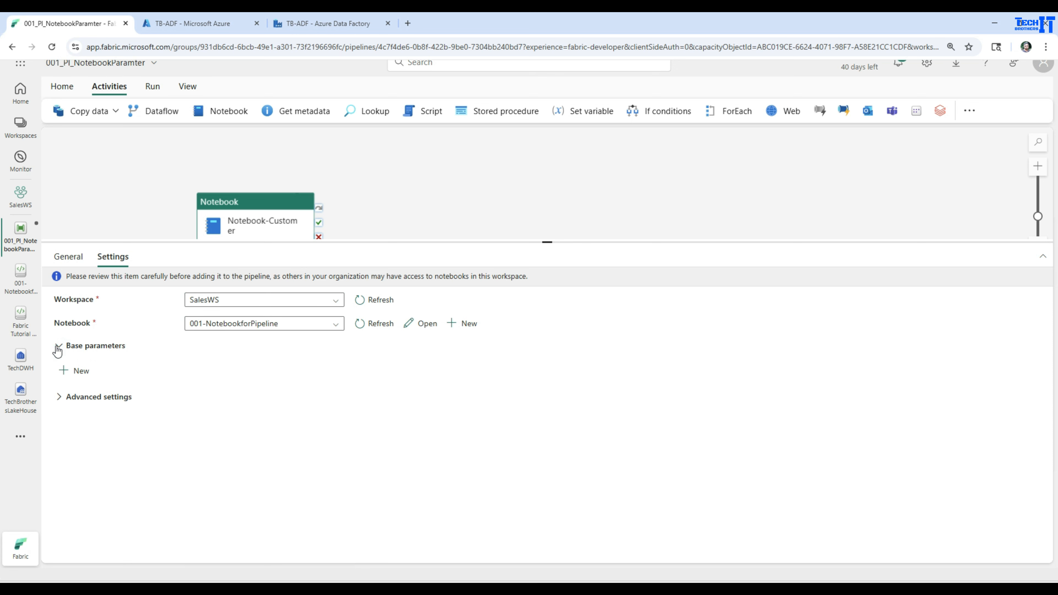
click(82, 371)
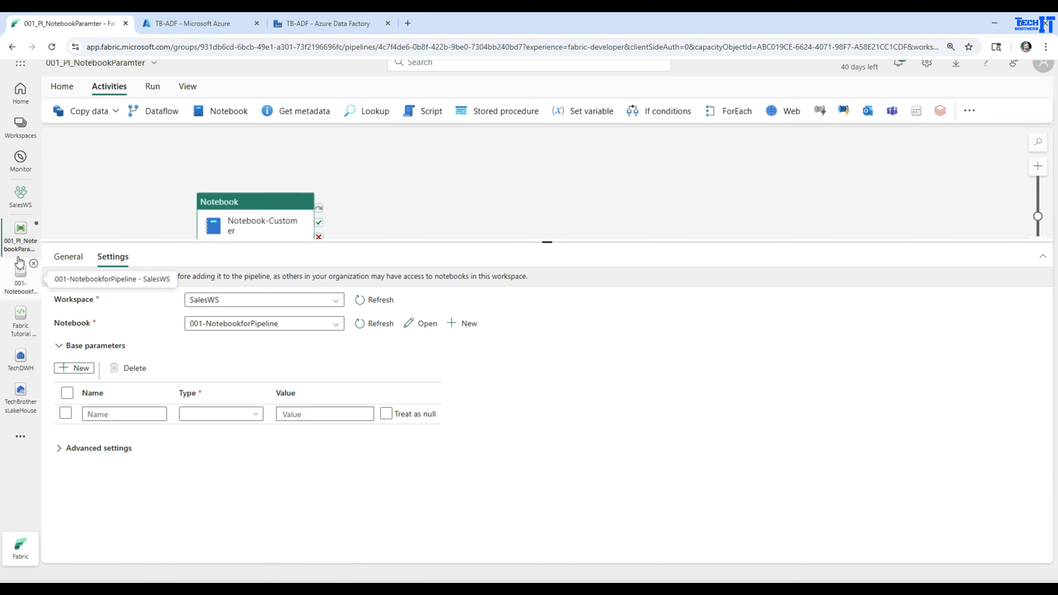
Step: Add a base parameter named filename with type String, matching the notebook's parameter variable
click(19, 293)
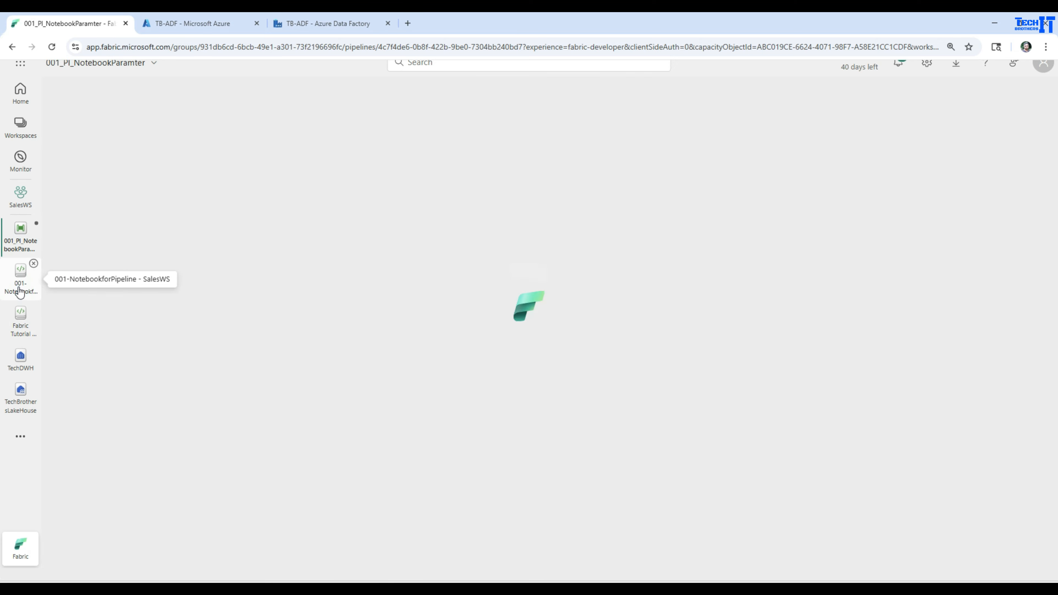
scroll(478, 256, up, 10)
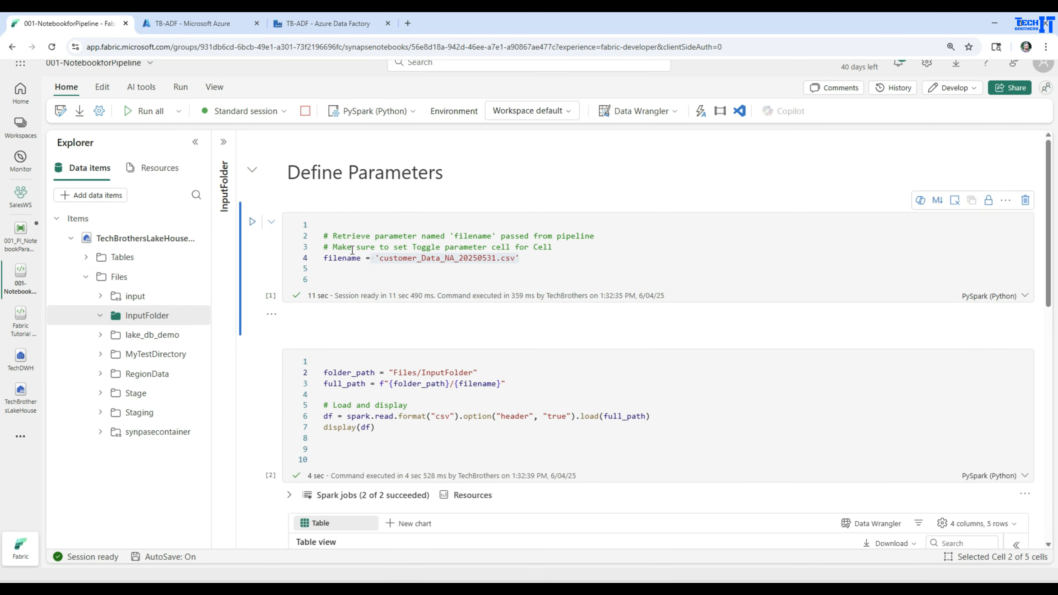
mouse_move(347, 256)
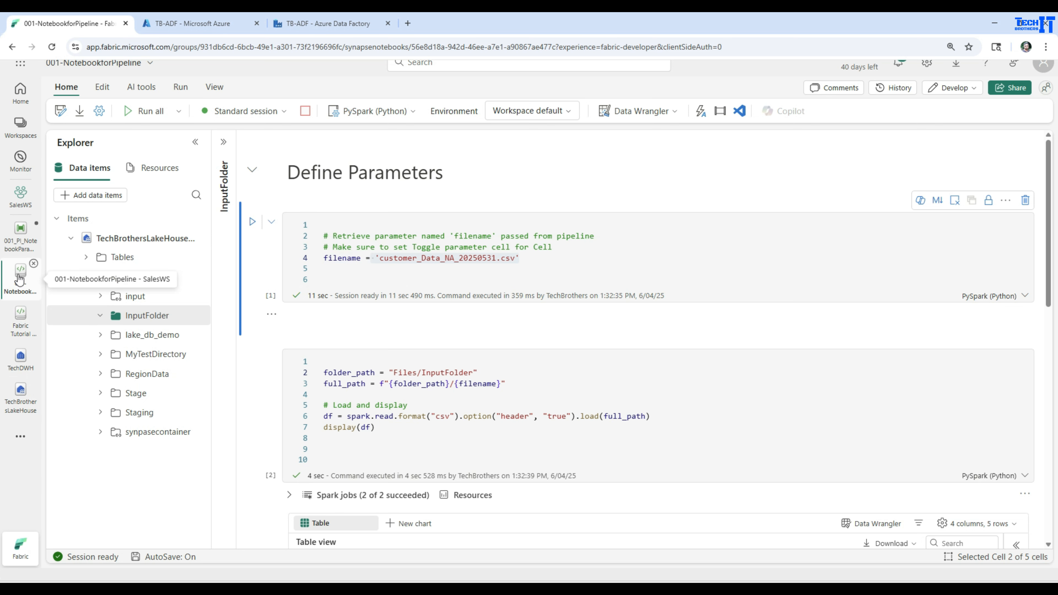
click(23, 245)
click(129, 514)
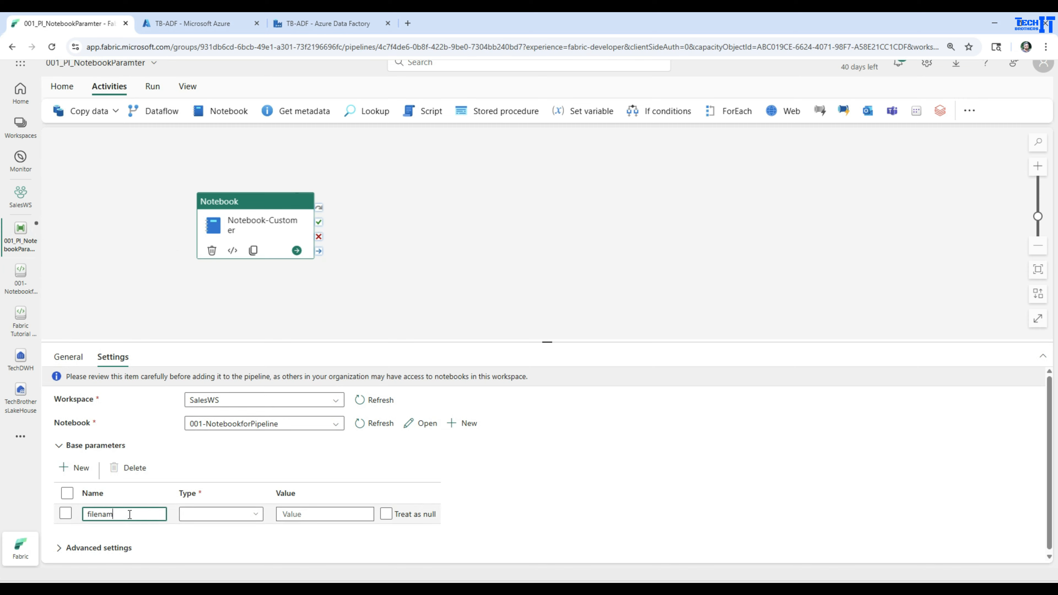
click(202, 513)
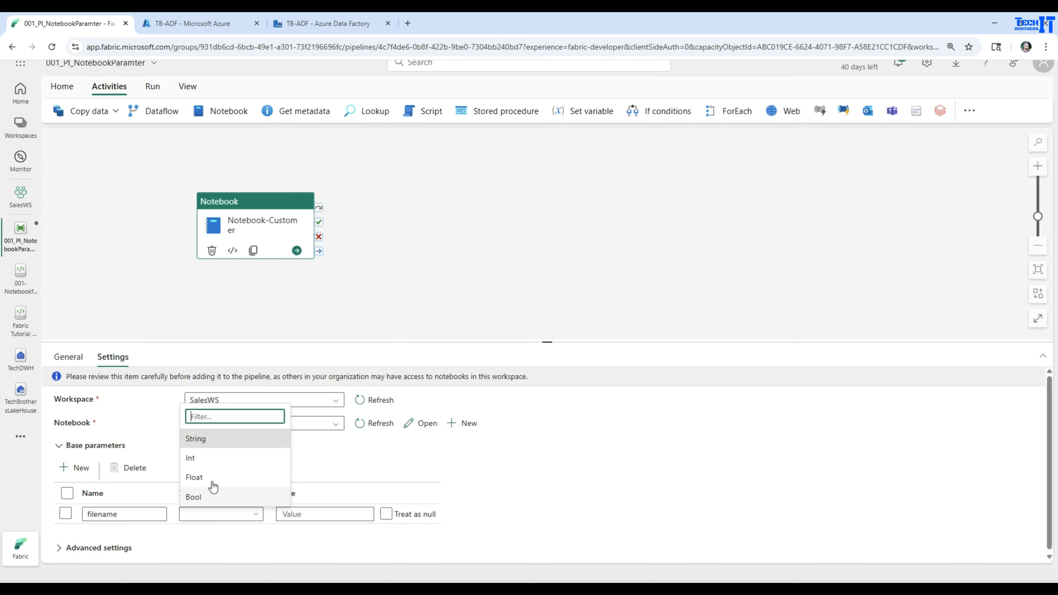
click(218, 440)
Step: Set the filename parameter's value to customer_Data_Europe_20250531.csv, copying the name from the lakehouse InputFolder file
click(313, 513)
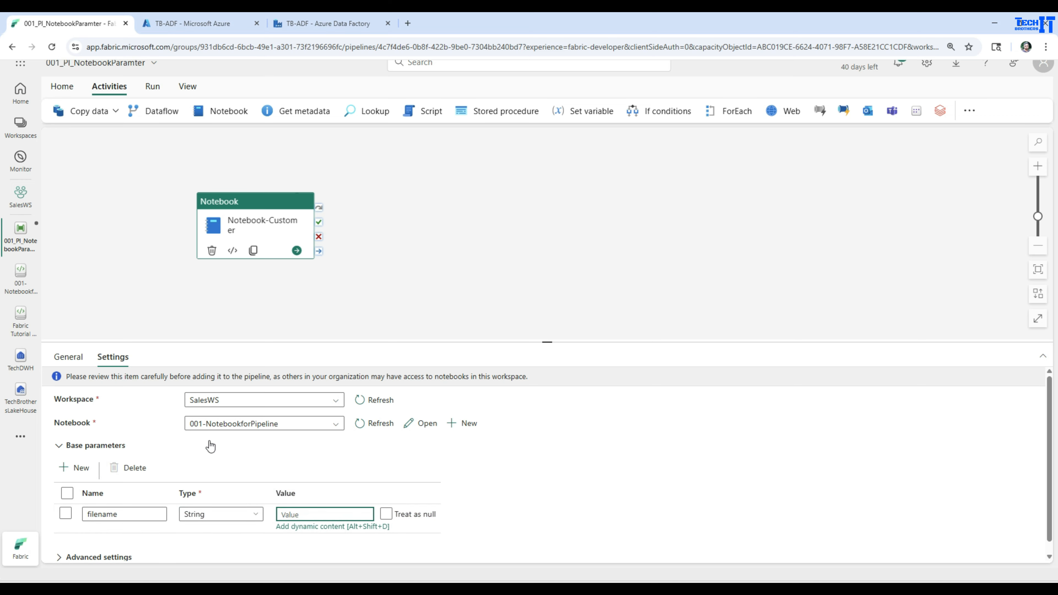
click(20, 395)
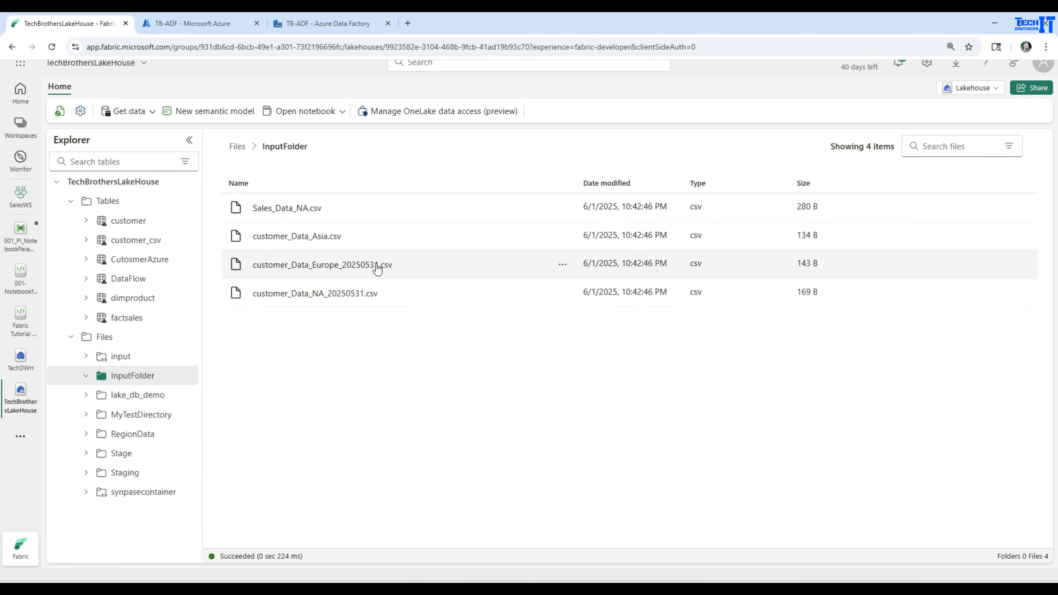
click(562, 264)
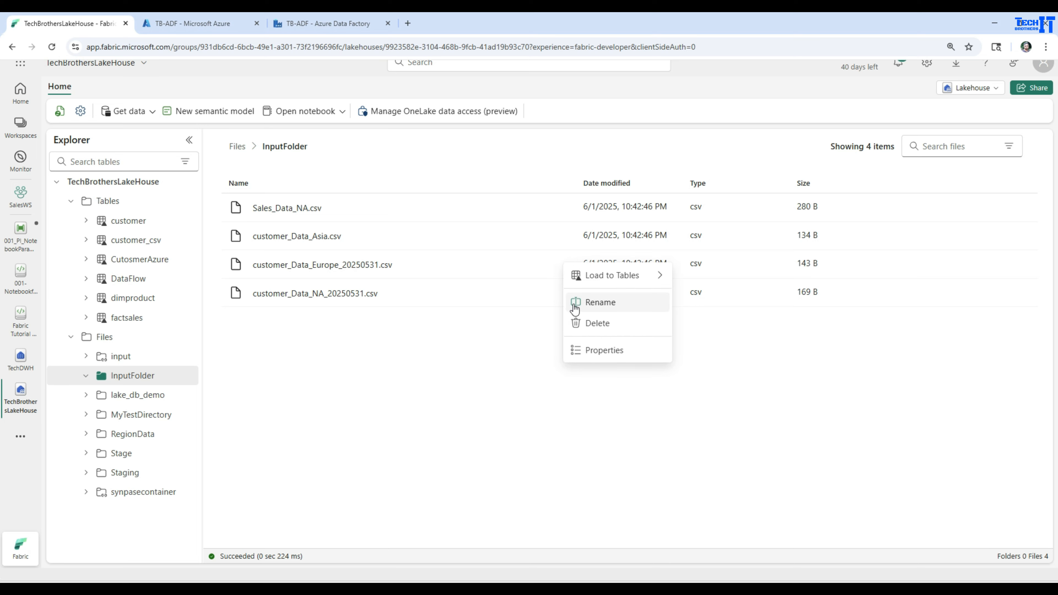
click(594, 305)
drag(614, 326, 468, 326)
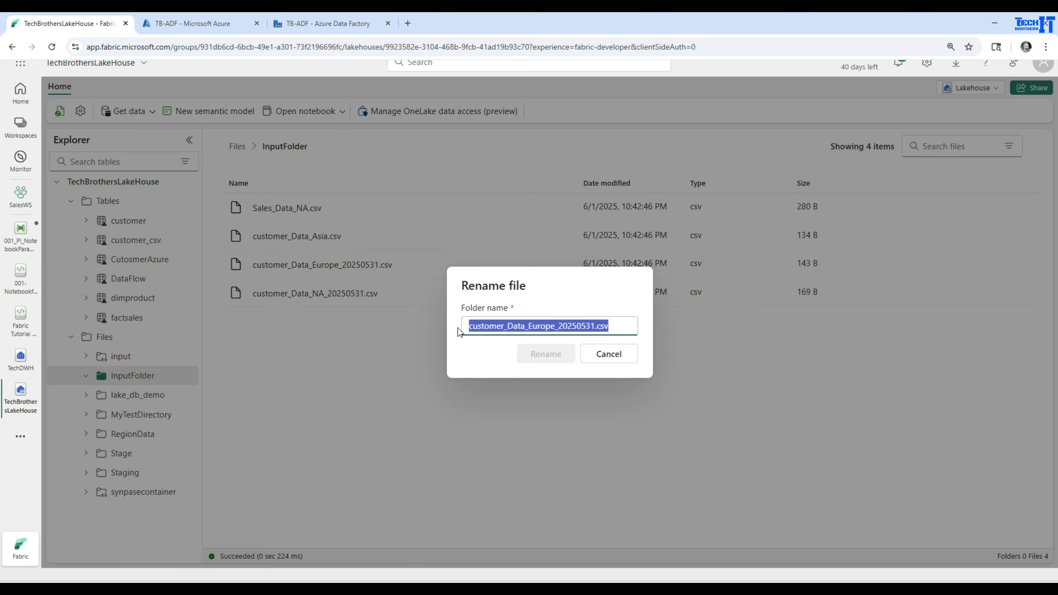
right_click(484, 325)
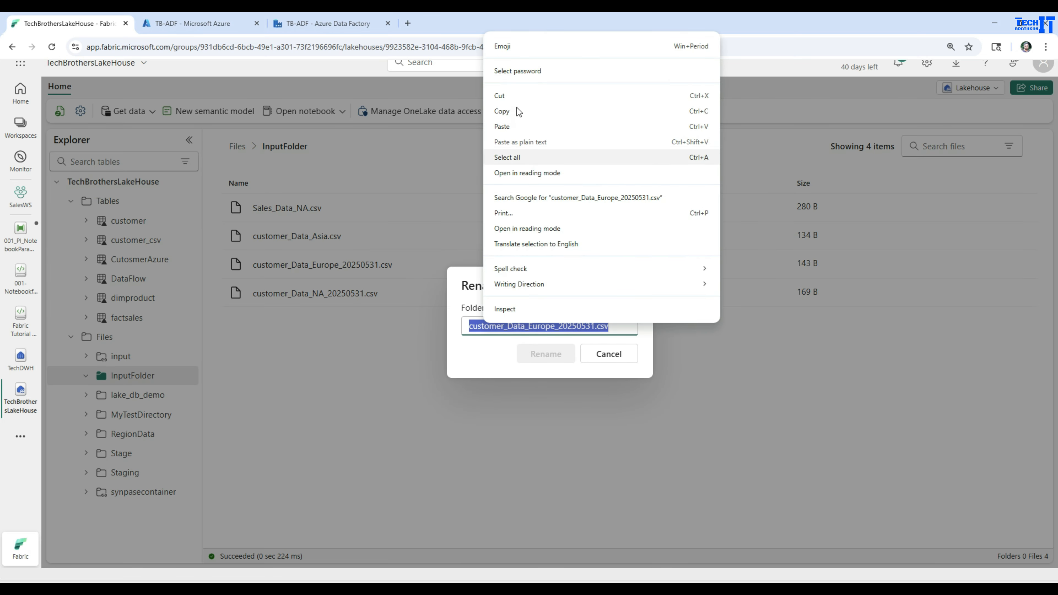
click(608, 354)
click(19, 275)
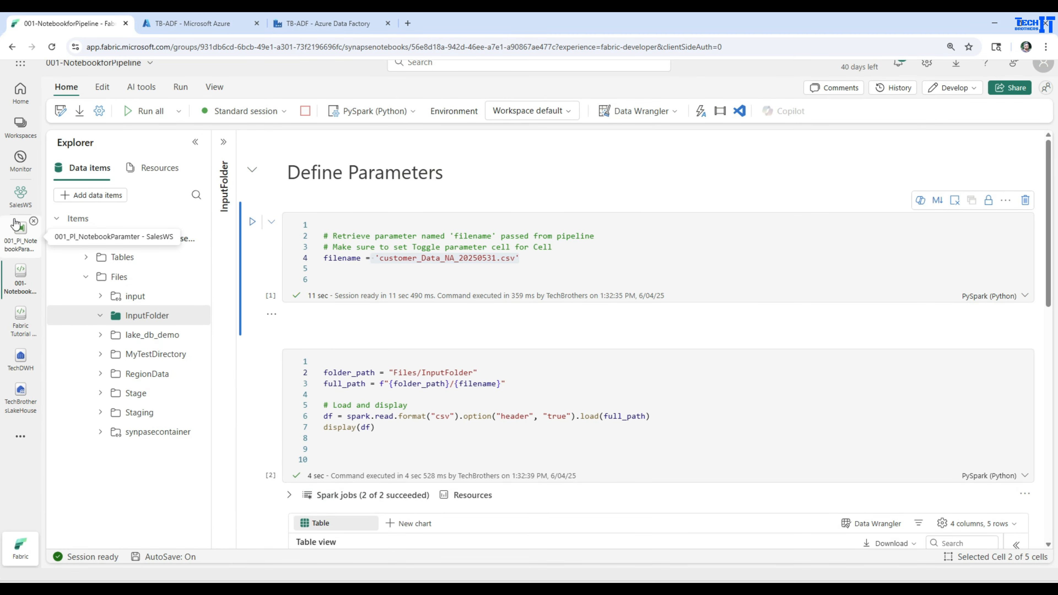
click(14, 237)
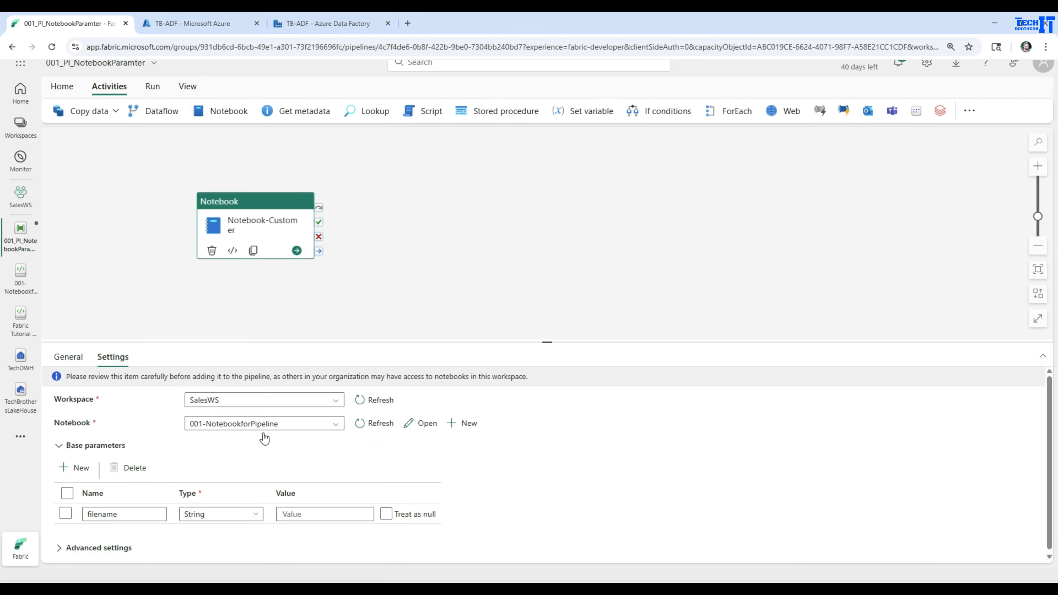
click(315, 517)
key(ctrl+v)
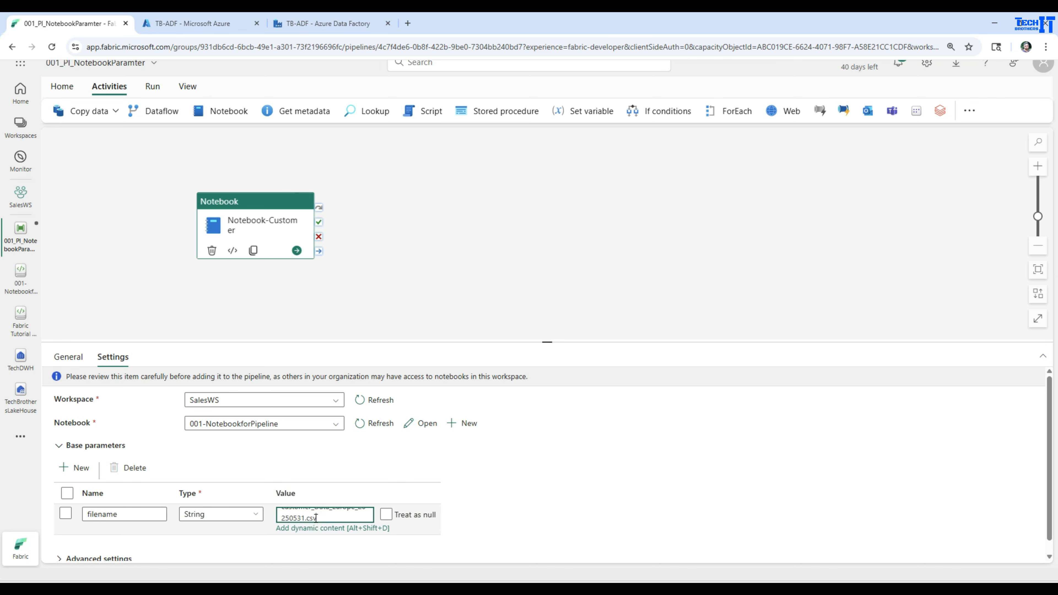
click(543, 489)
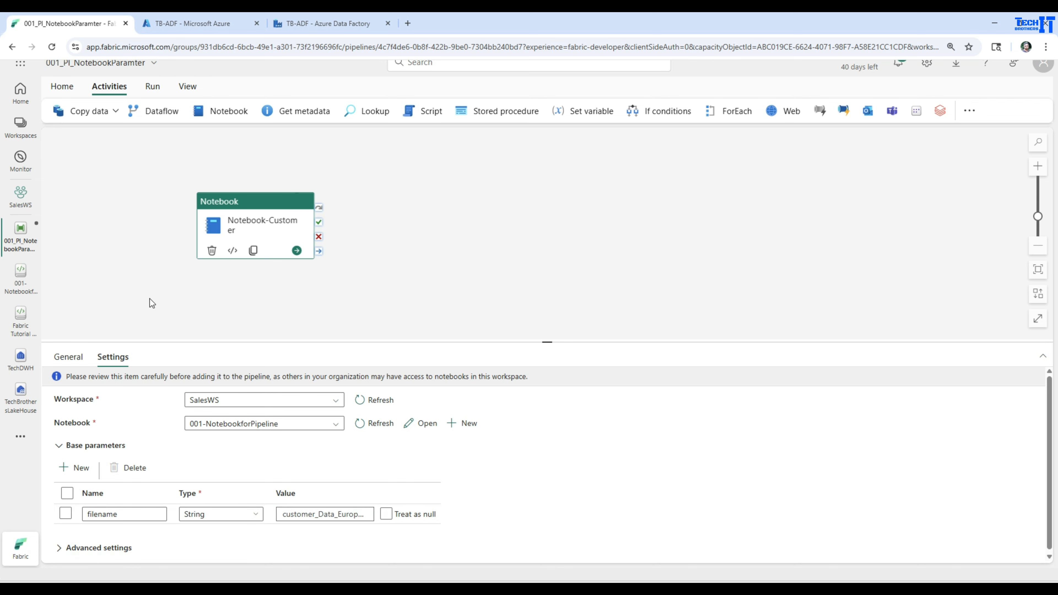
Step: Run the pipeline
click(152, 88)
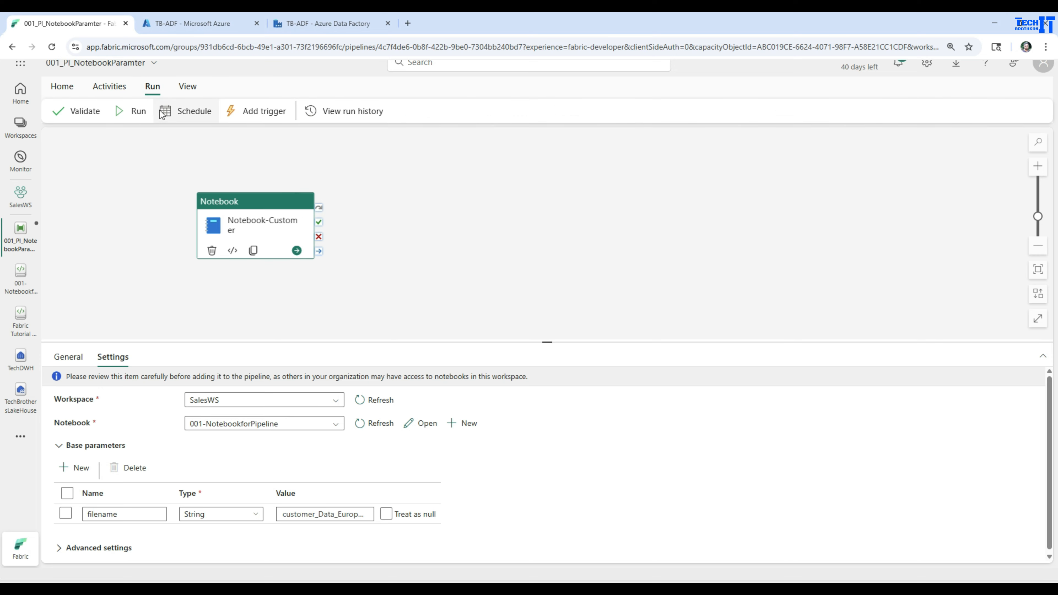
click(137, 113)
click(518, 363)
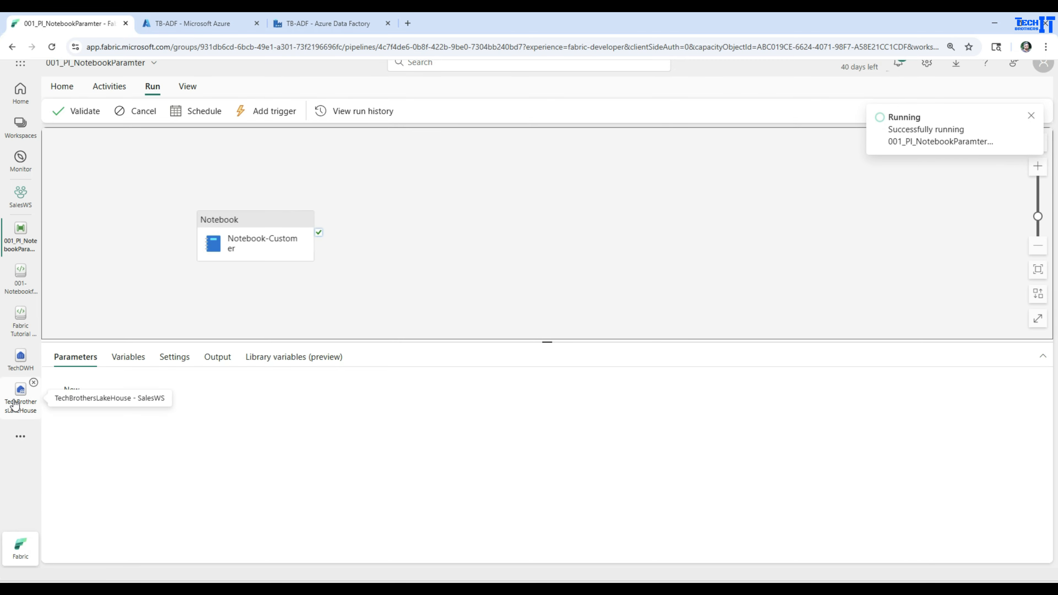
Step: Run the Customer table query in the TechDWH warehouse
click(21, 358)
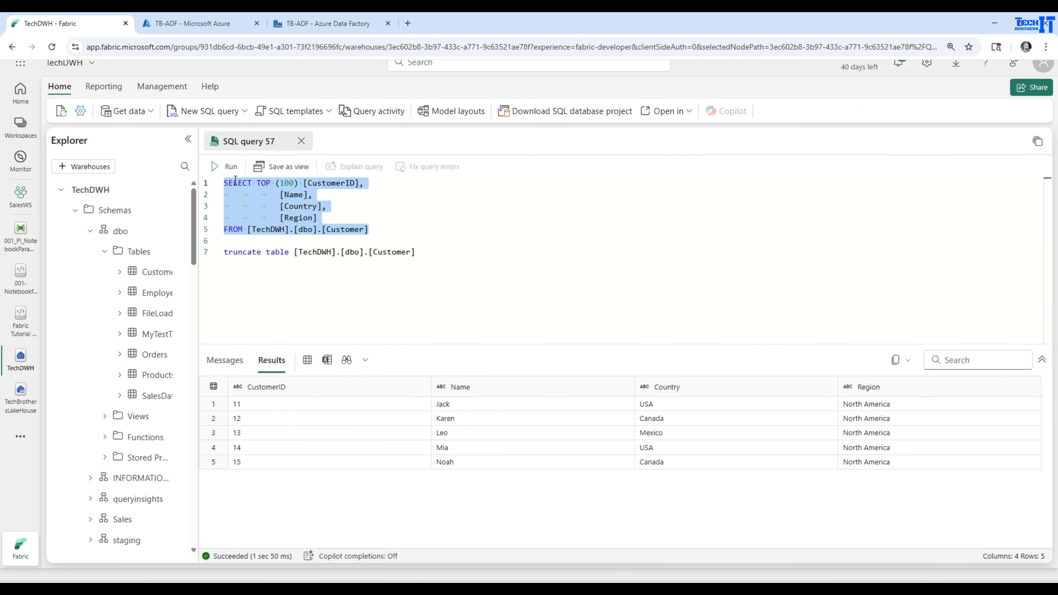
click(227, 166)
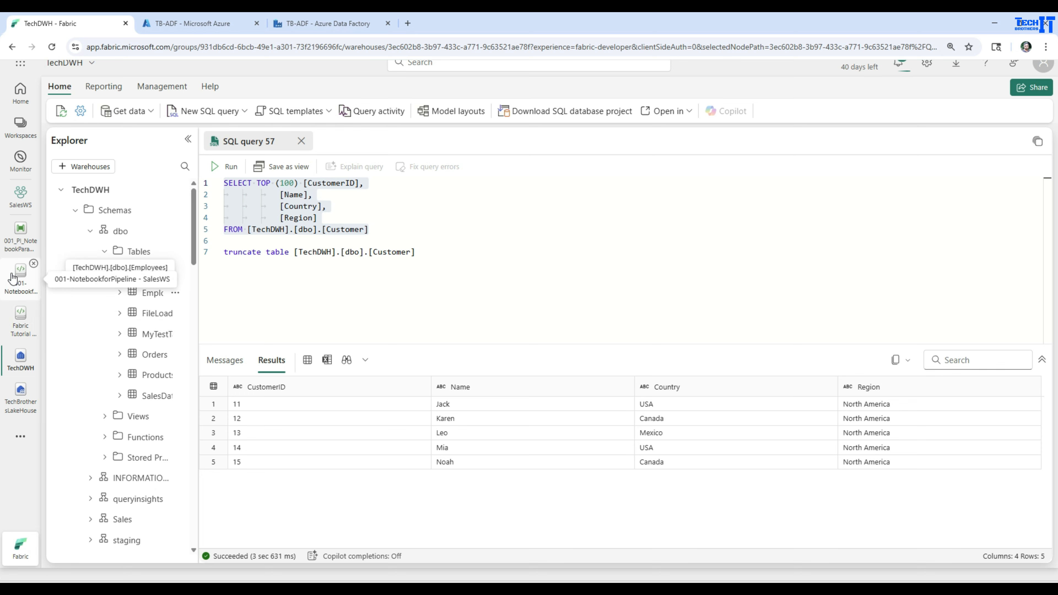
click(20, 241)
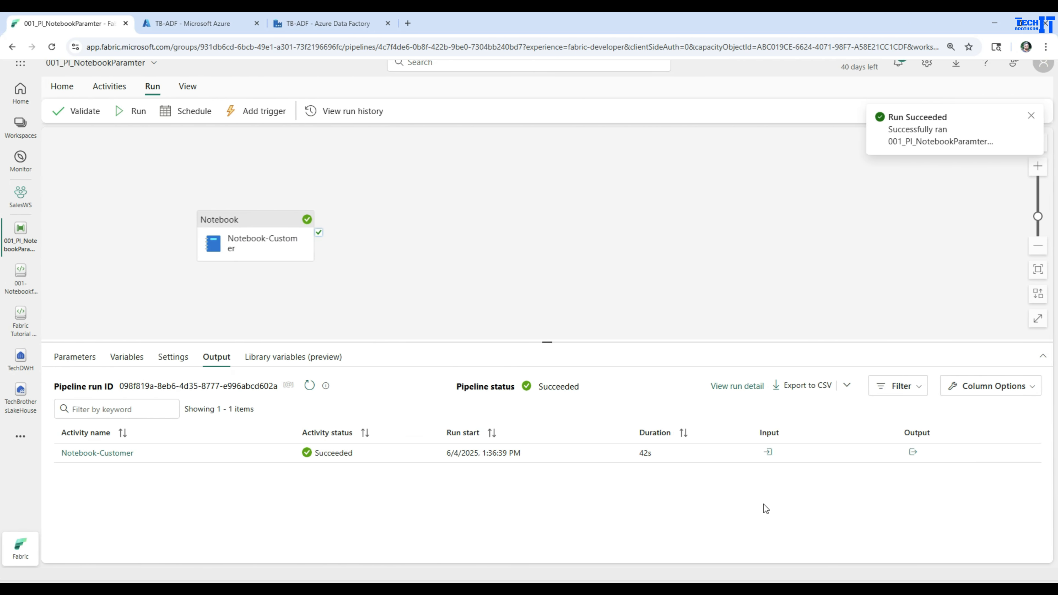
Step: Inspect the Notebook-Customer activity run's input and output details, including its Spark monitoring page
click(768, 453)
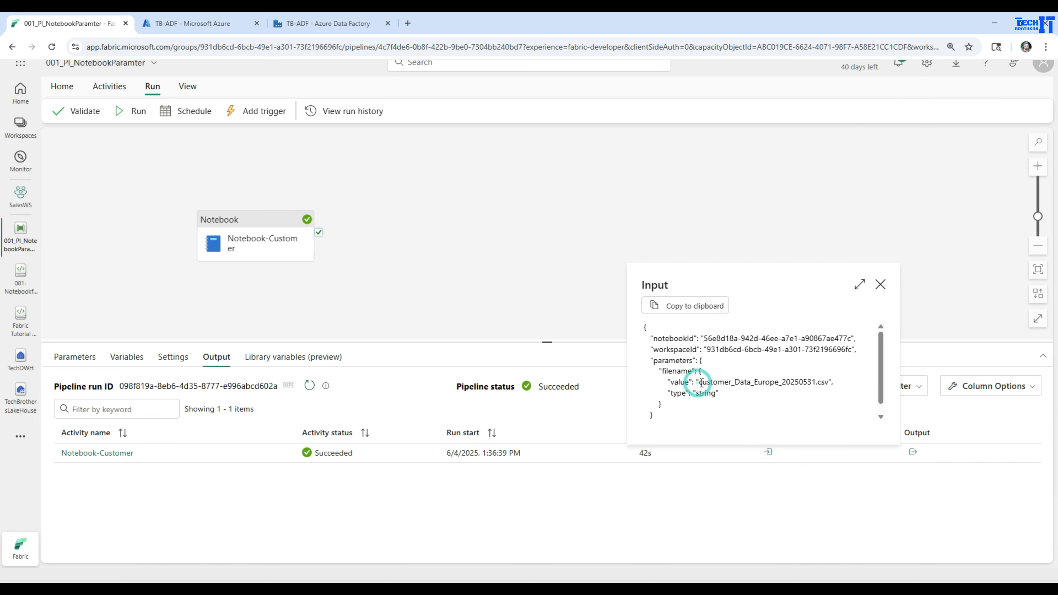
drag(700, 383, 821, 378)
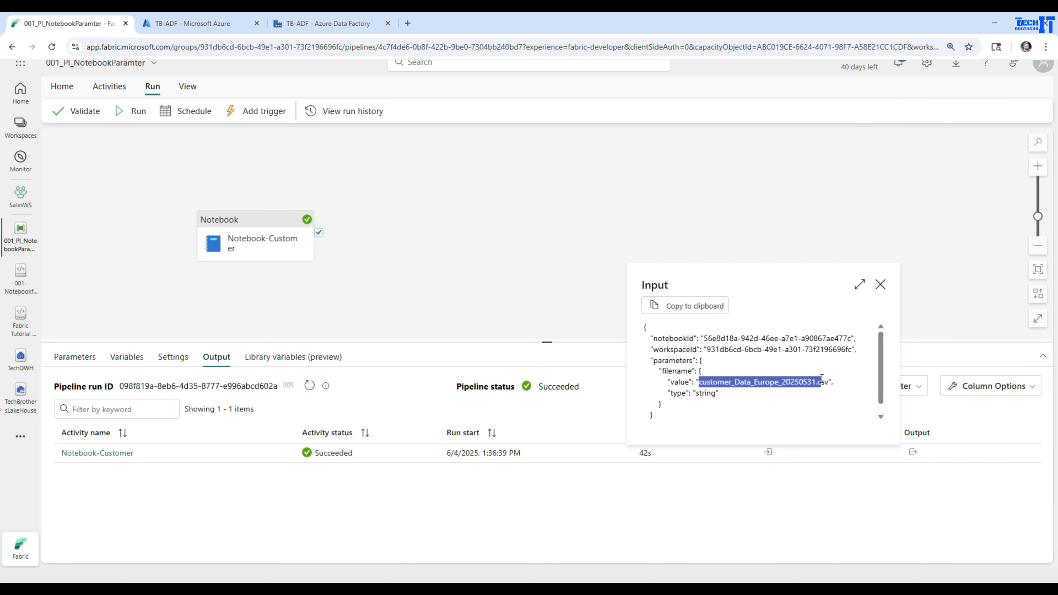
click(881, 284)
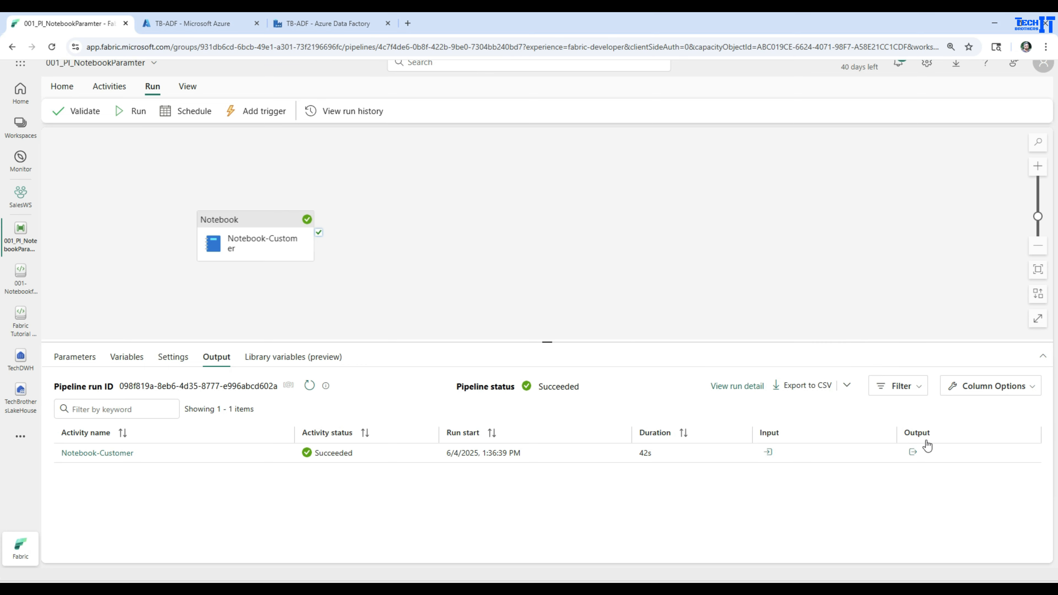
click(913, 452)
scroll(917, 381, down, 2)
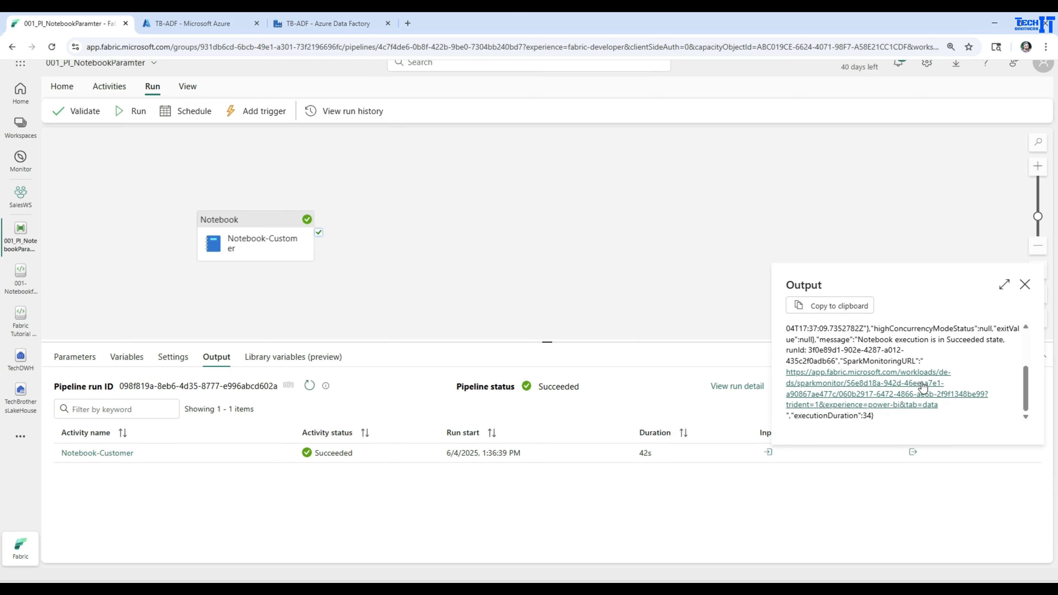
click(891, 390)
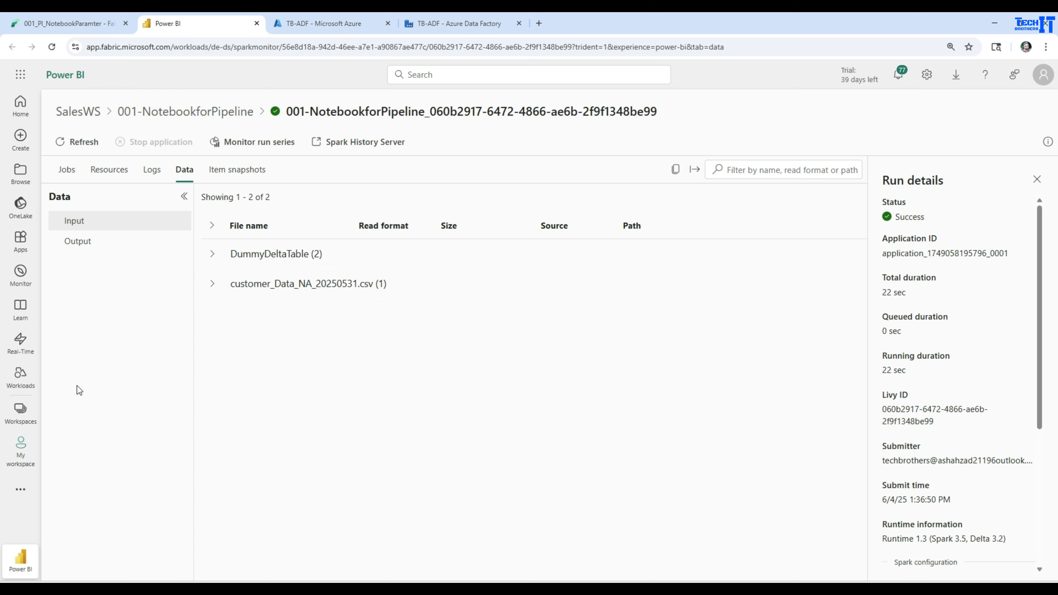
click(50, 24)
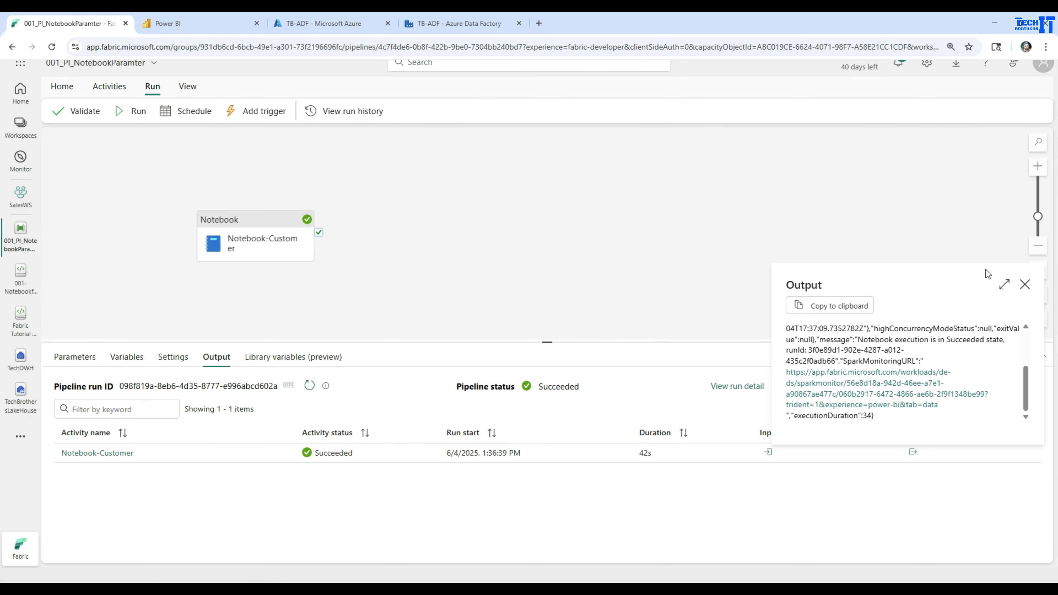
click(1025, 284)
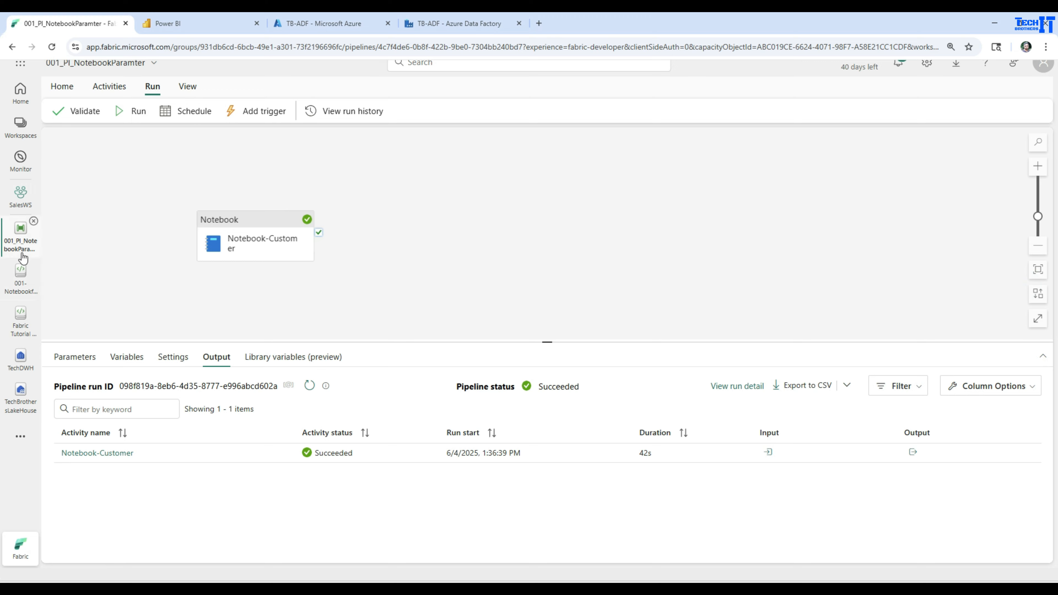
Step: Rerun the Customer table query in the TechDWH warehouse
click(20, 359)
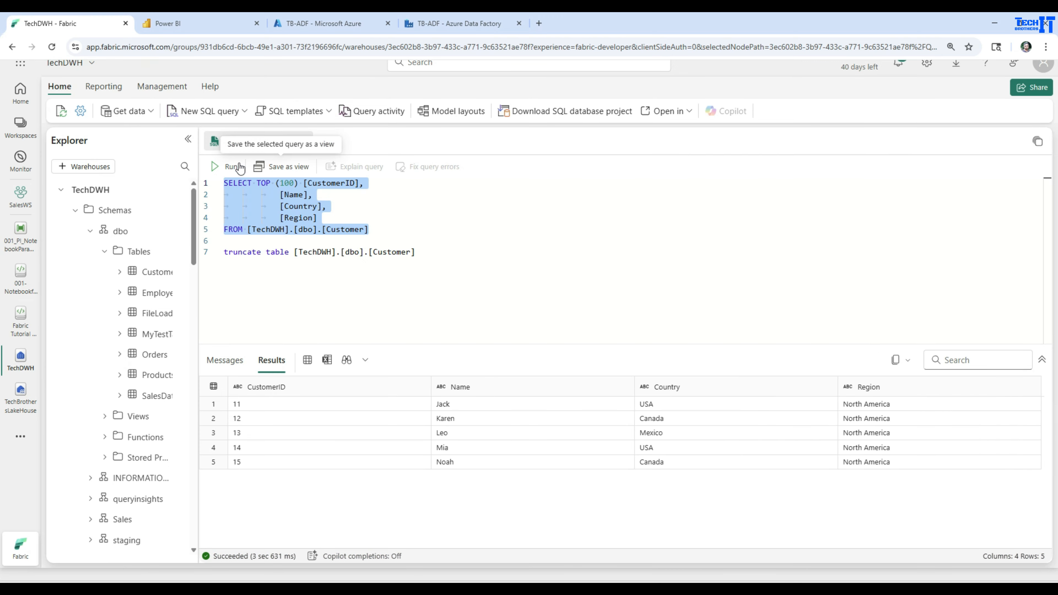
click(225, 166)
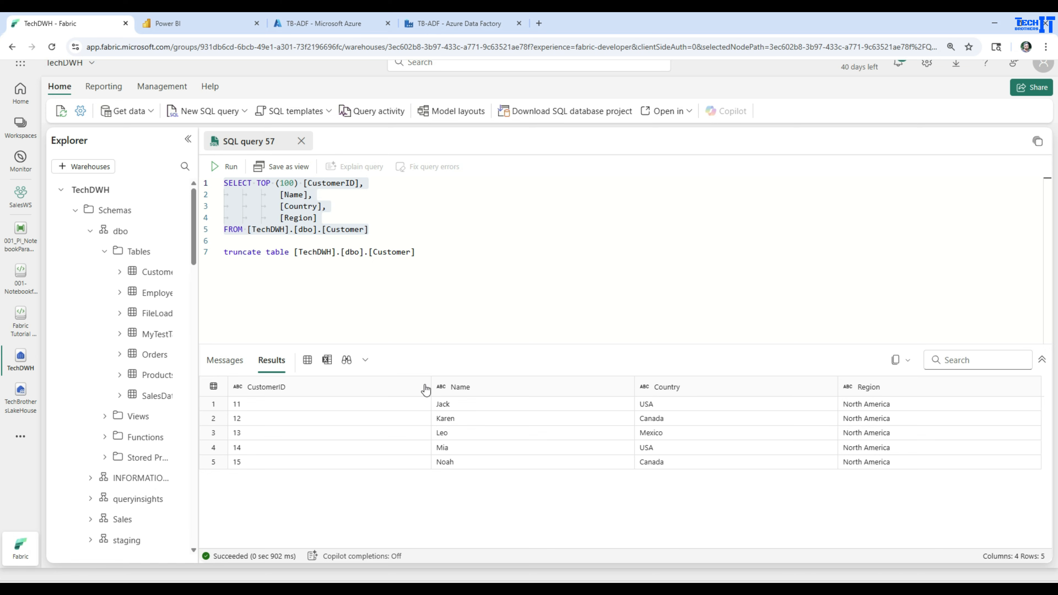
Step: Toggle the notebook's filename cell into a parameter cell
click(17, 283)
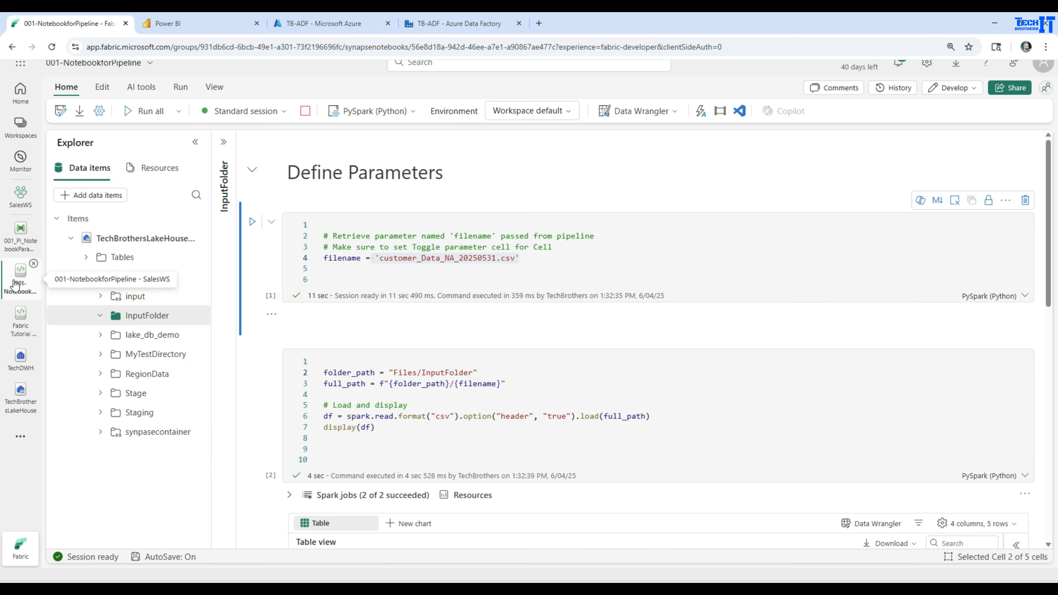
drag(535, 258, 379, 258)
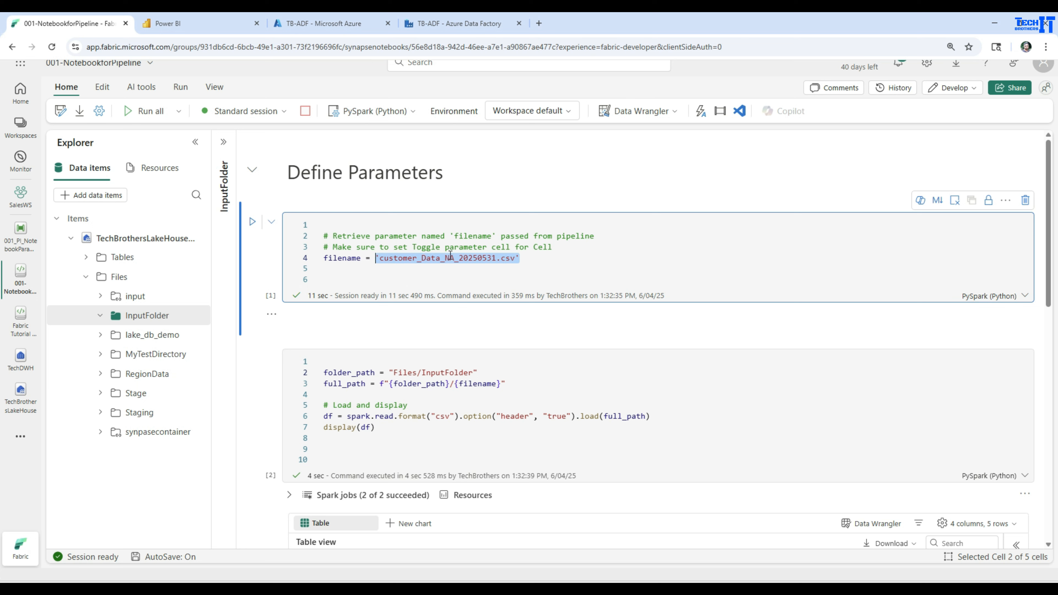
click(1005, 200)
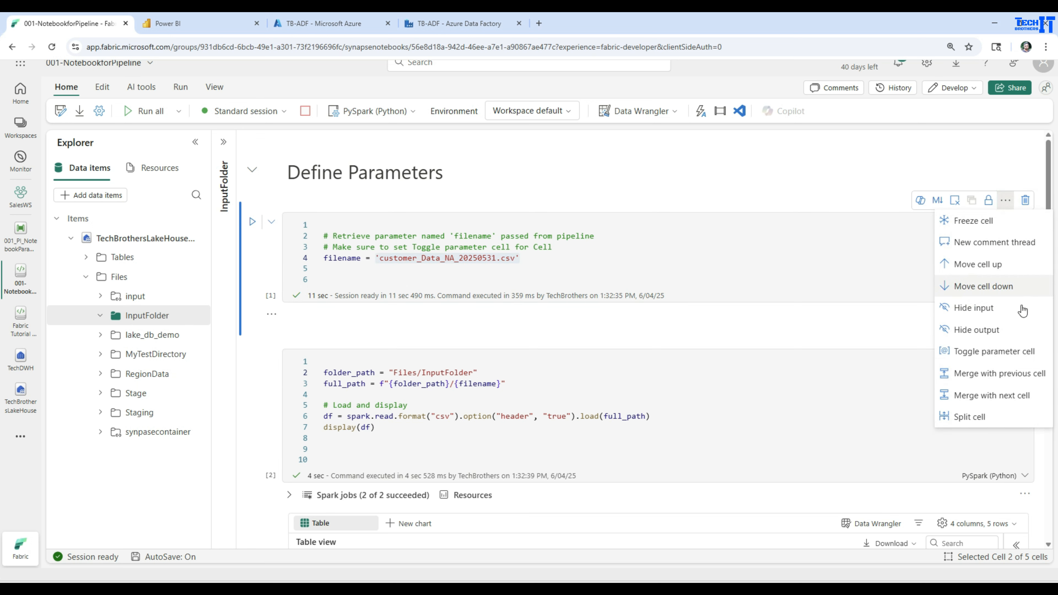
click(986, 352)
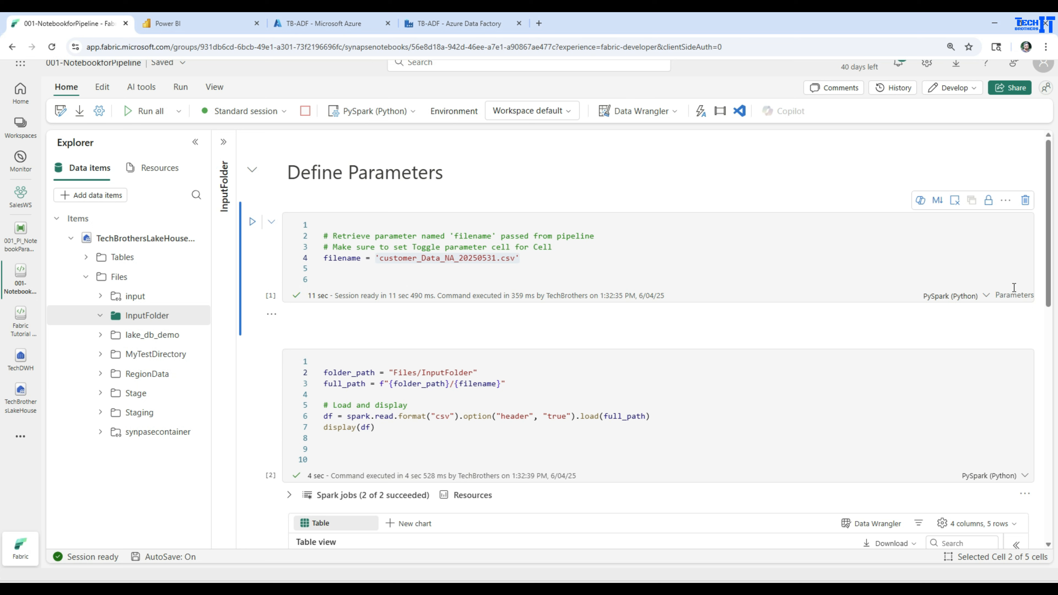
click(256, 260)
Step: Run the pipeline again and select the Notebook-Customer activity
click(21, 232)
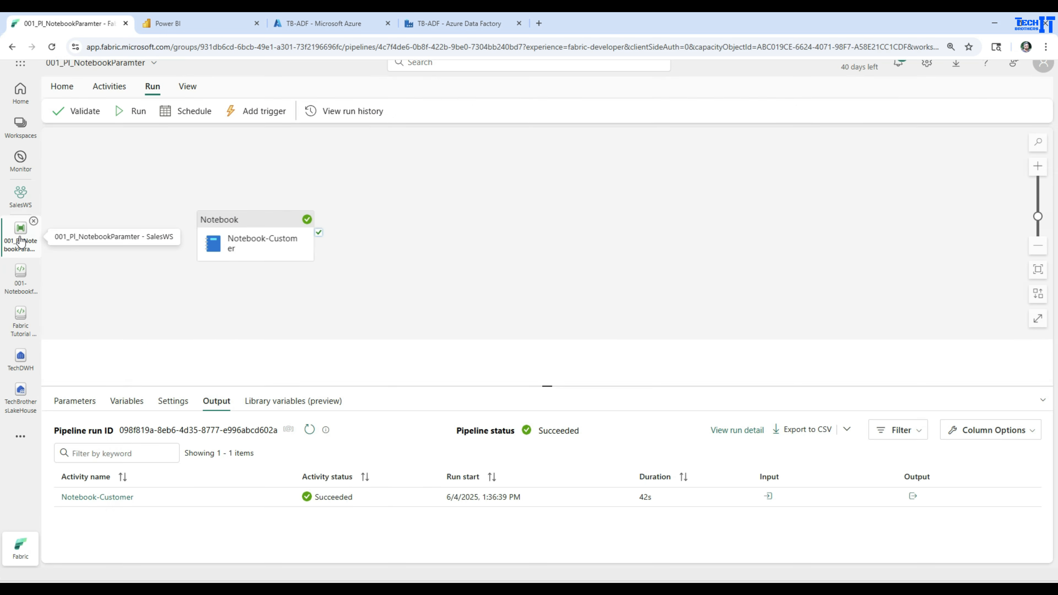
click(133, 112)
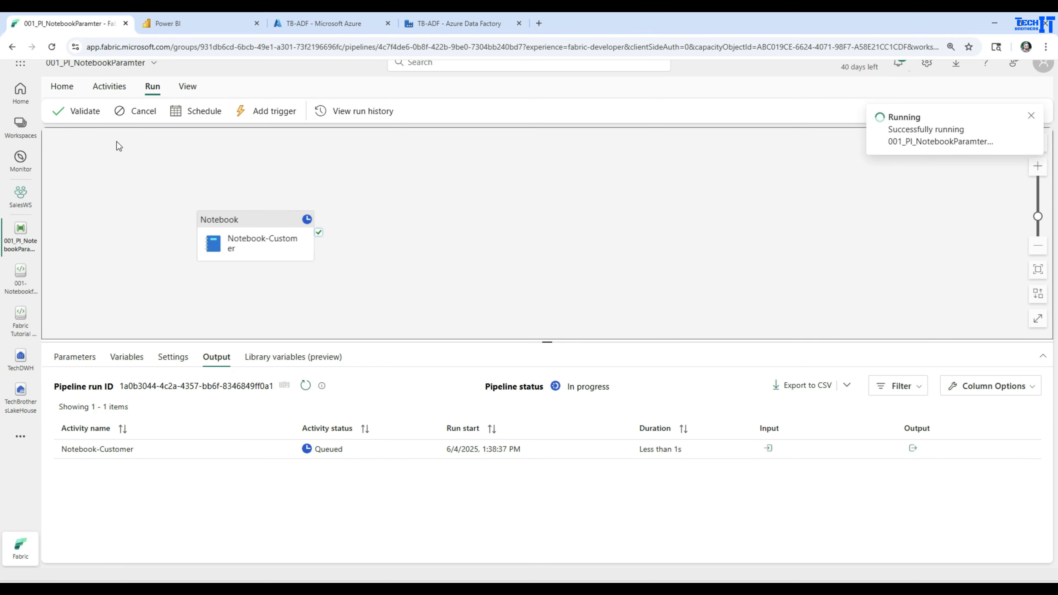
click(254, 242)
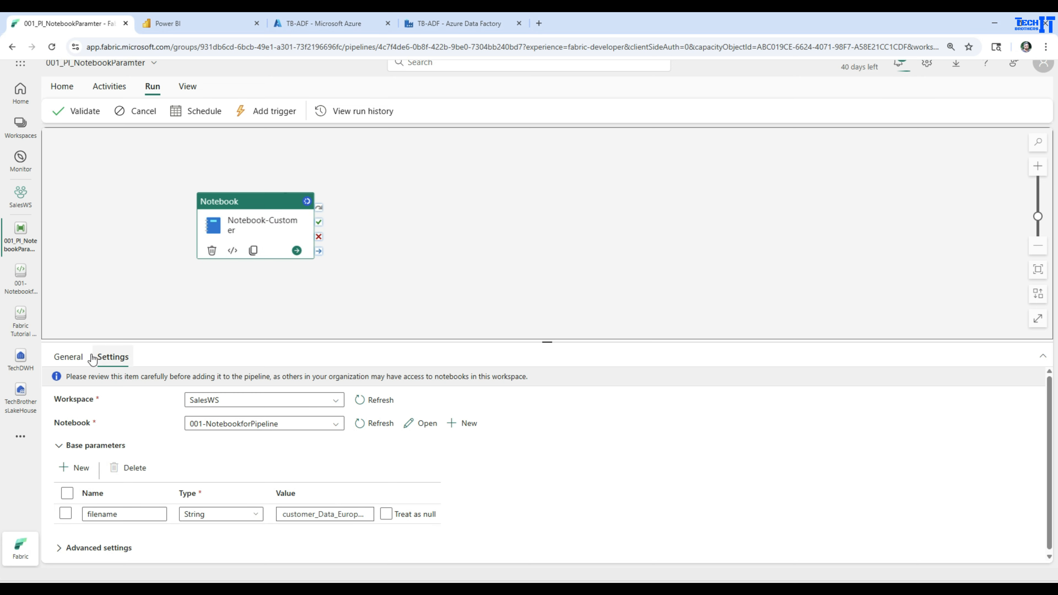
Step: Open the notebook and review the options menu of its parameter cell
click(18, 288)
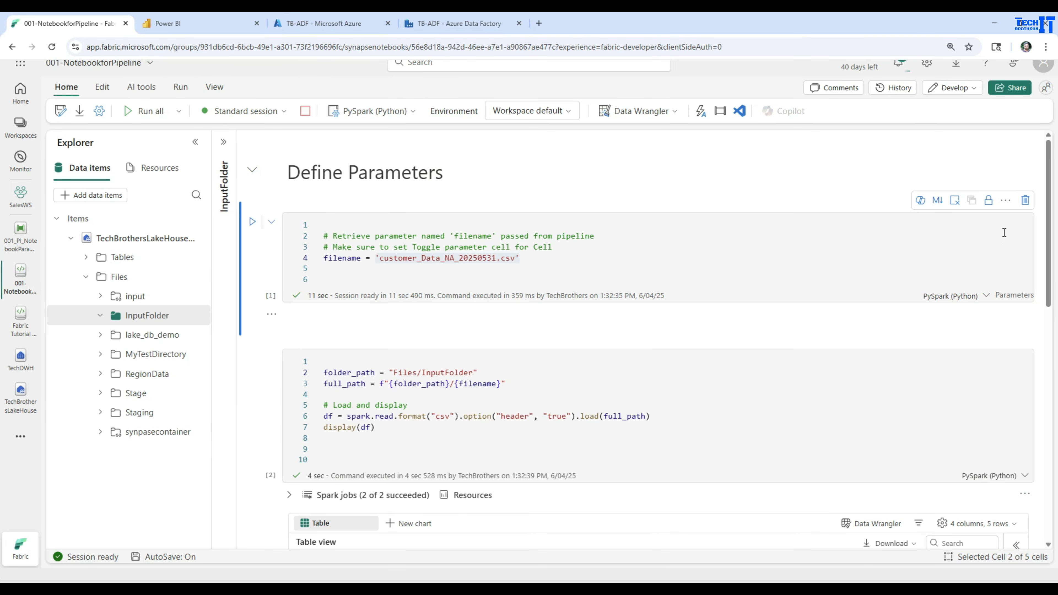
click(1006, 201)
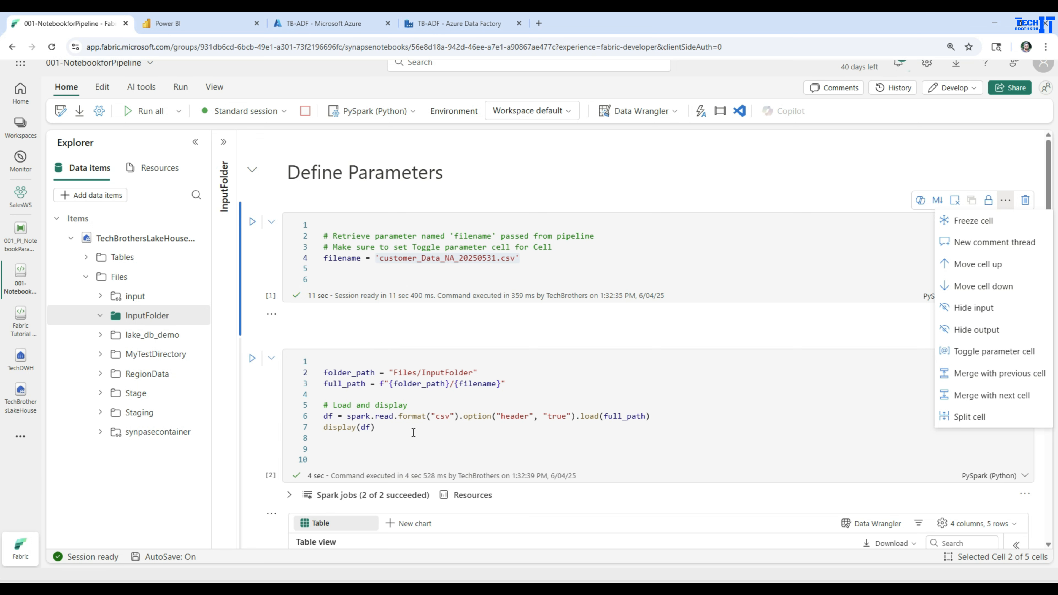
click(258, 343)
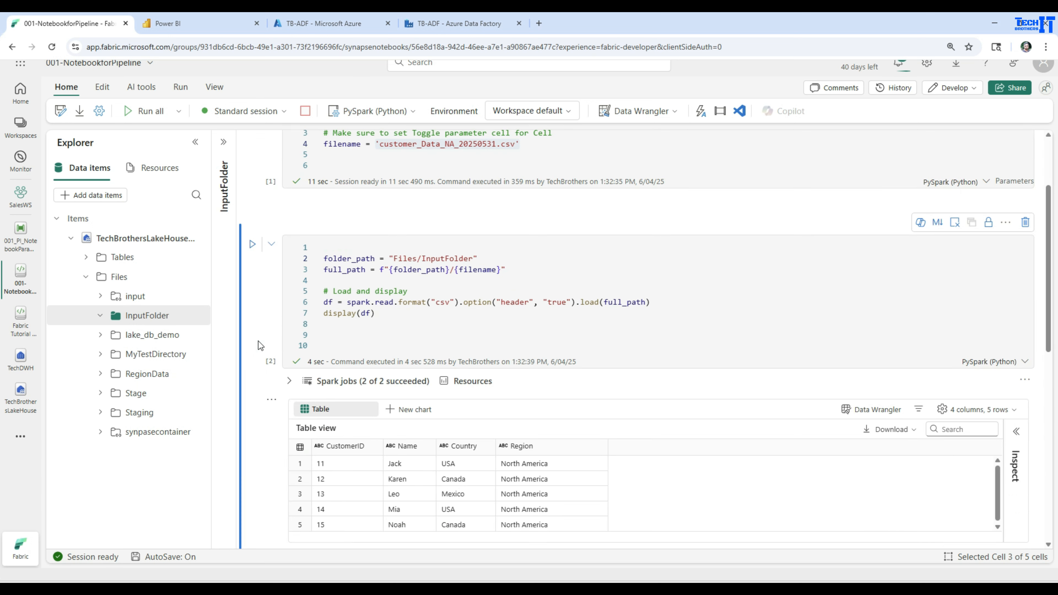
Step: Rerun the Customer table query in the TechDWH warehouse and review the returned rows
click(21, 362)
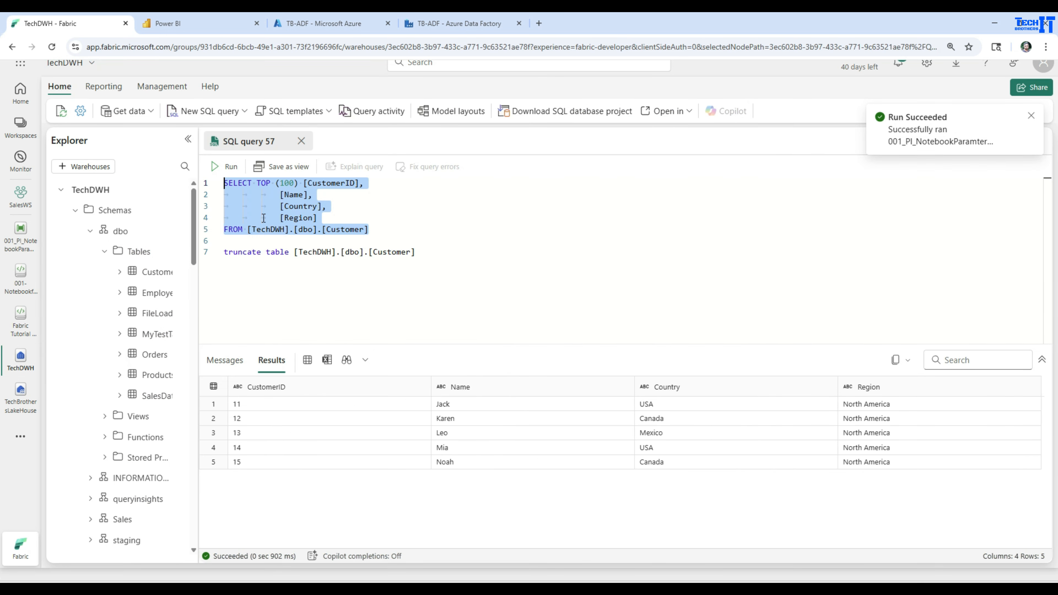
click(231, 168)
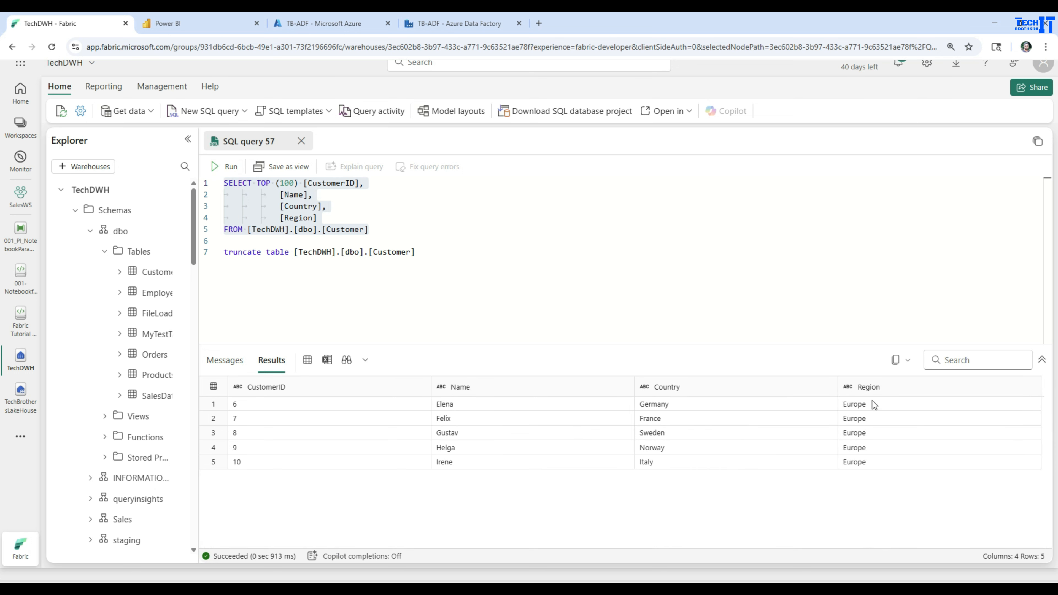
click(873, 404)
click(870, 463)
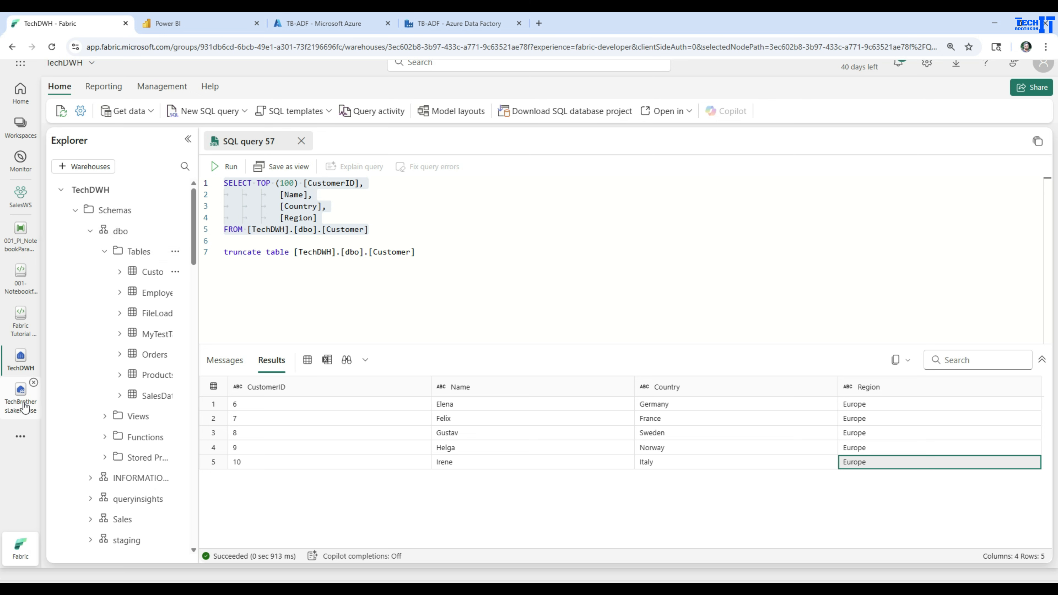
Step: Inspect the Notebook-Customer activity run's input and output, and open its Spark monitoring page
click(20, 246)
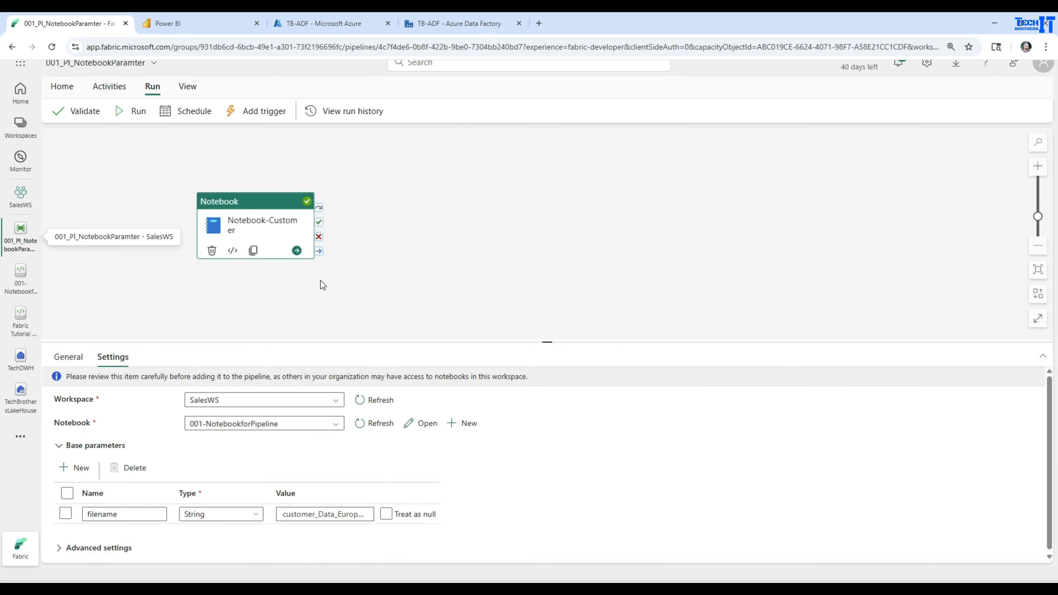
click(418, 259)
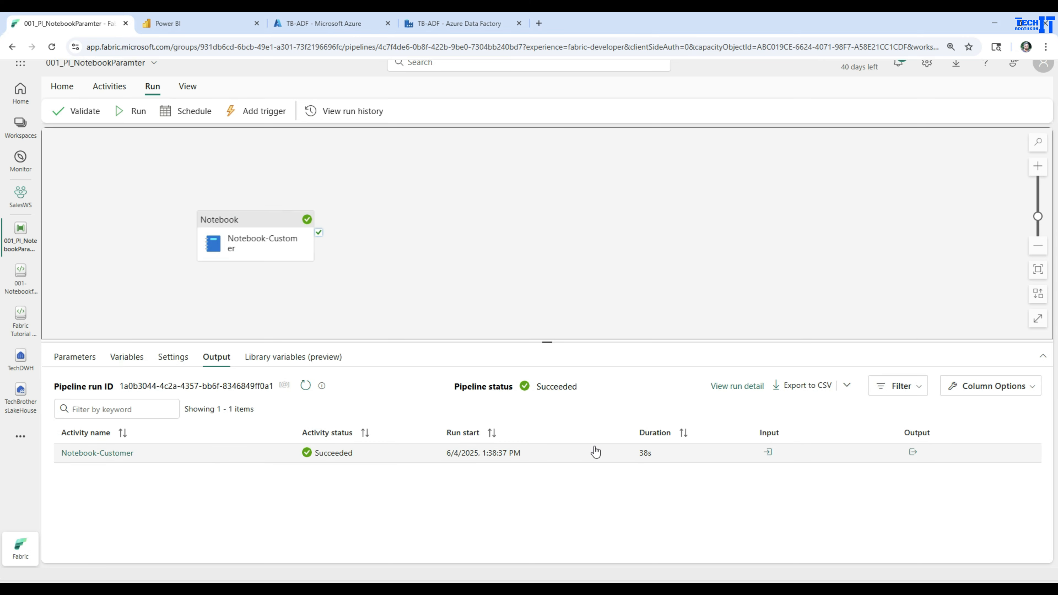
click(769, 453)
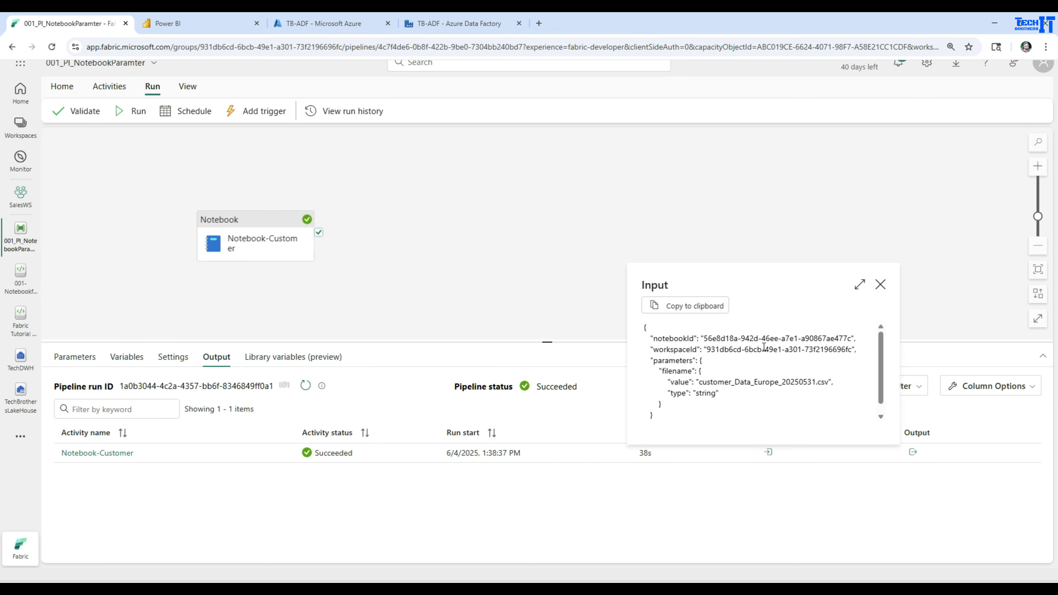
drag(700, 384, 828, 379)
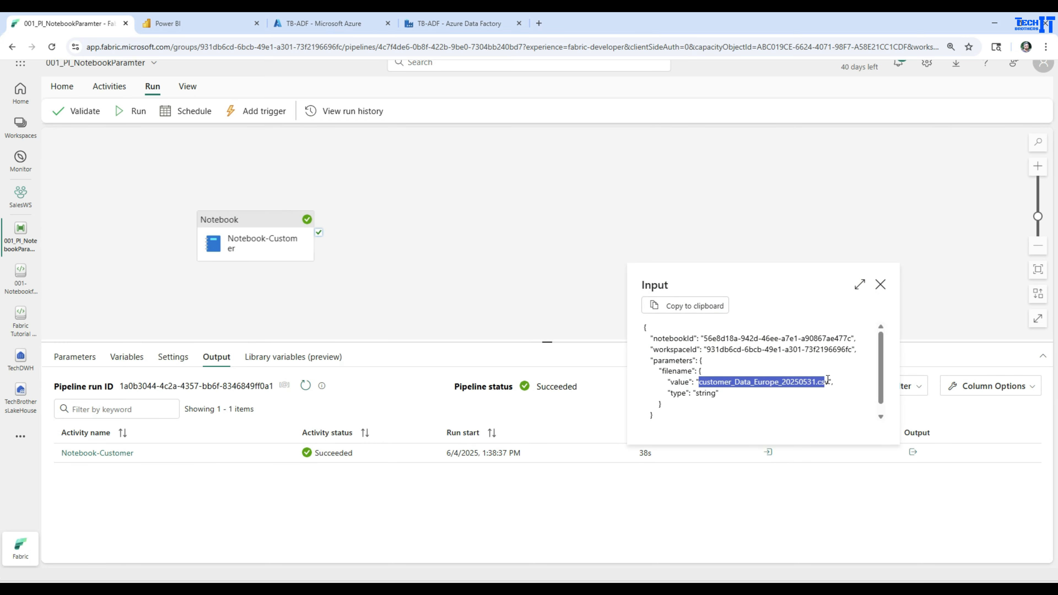
click(881, 284)
click(912, 452)
scroll(830, 358, down, 3)
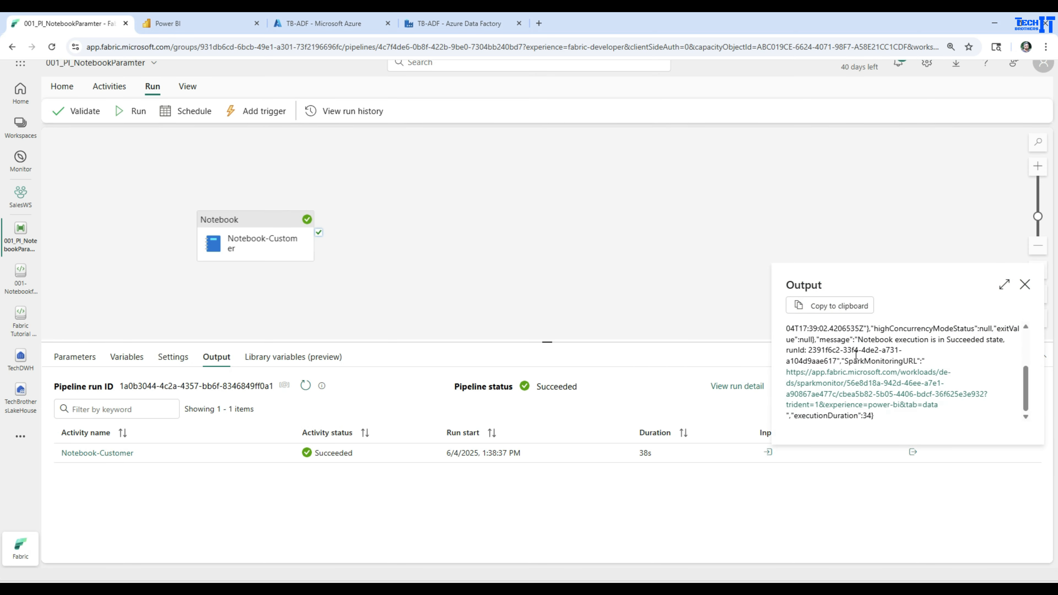
click(852, 402)
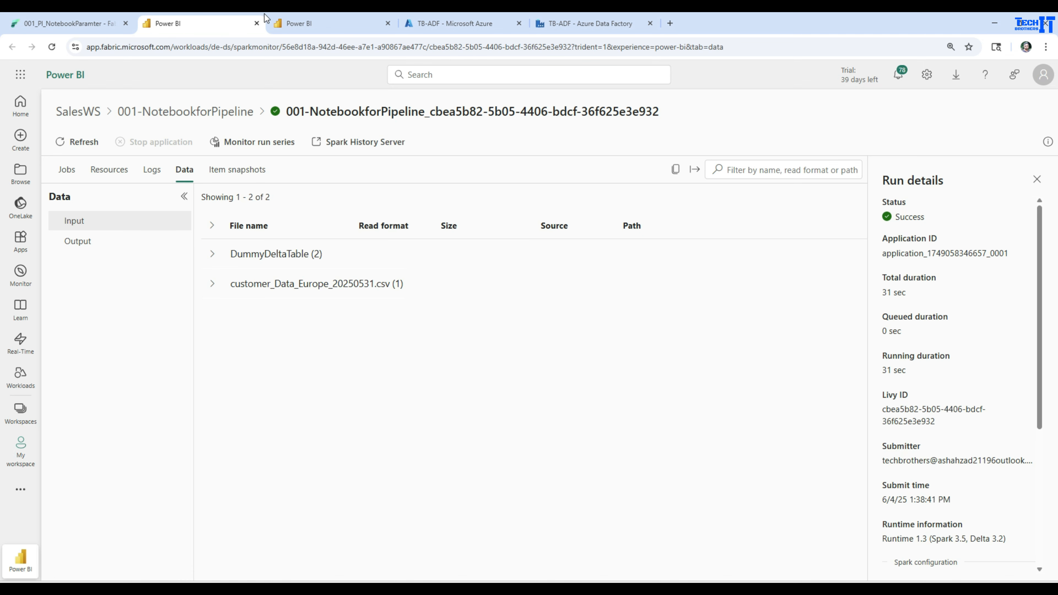
click(256, 24)
click(250, 25)
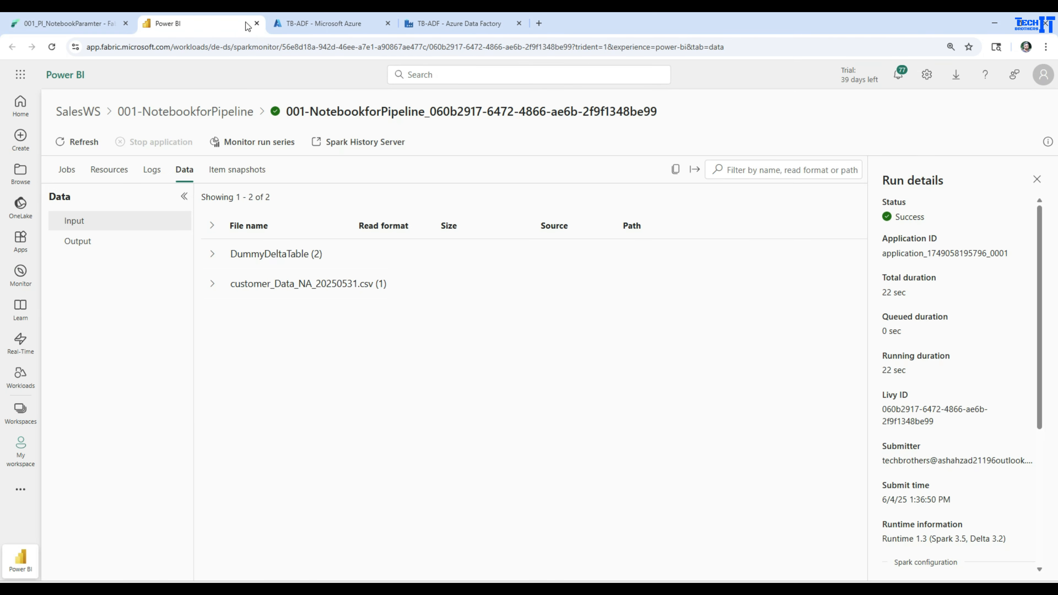
click(257, 23)
click(69, 23)
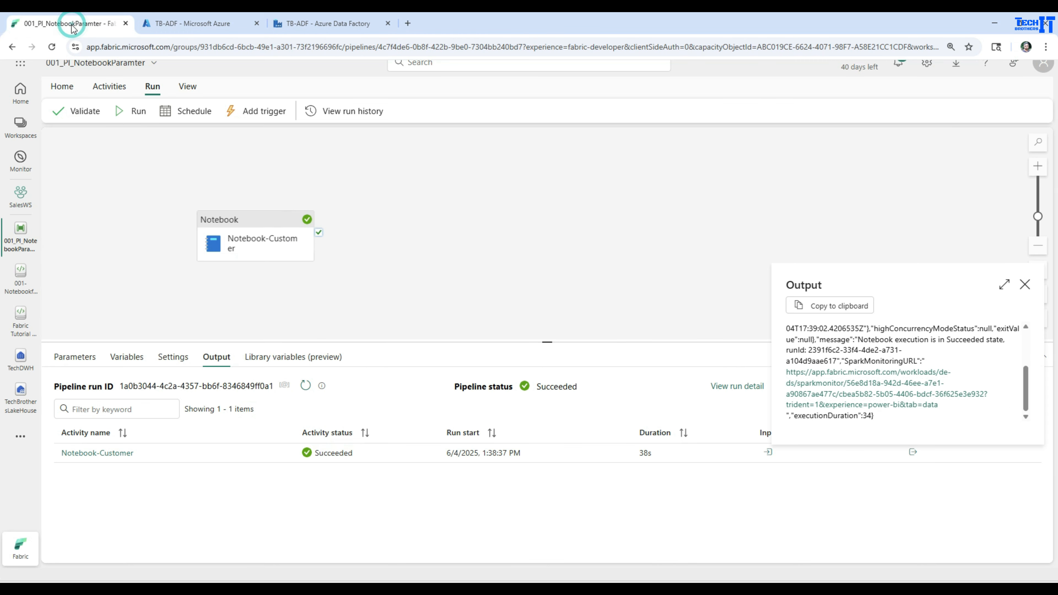
Step: Copy the name customer_Data_Asia.csv from the lakehouse InputFolder file's rename dialog without renaming it
click(16, 406)
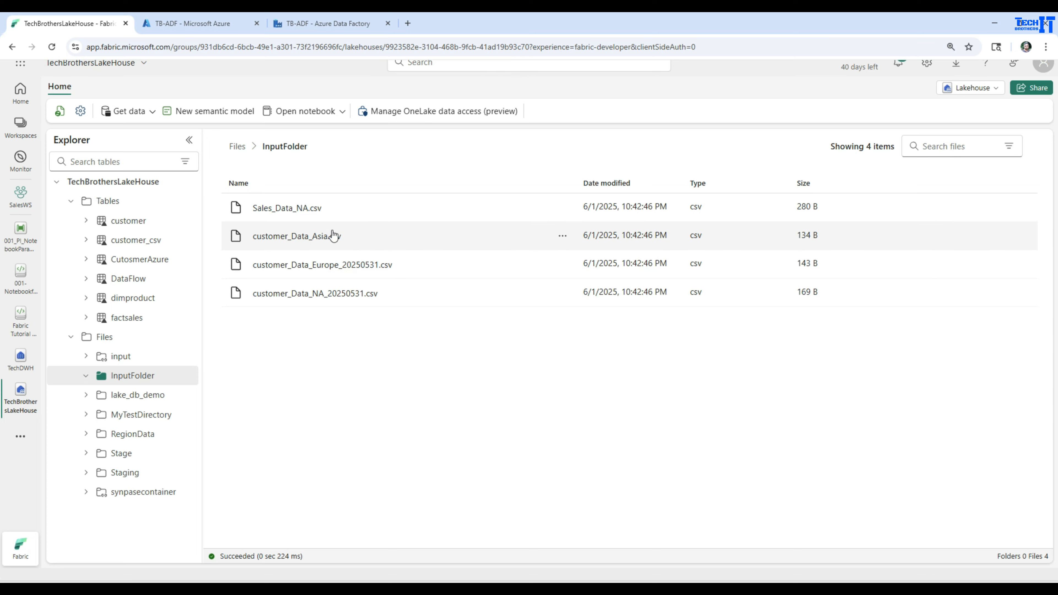
click(562, 235)
click(605, 277)
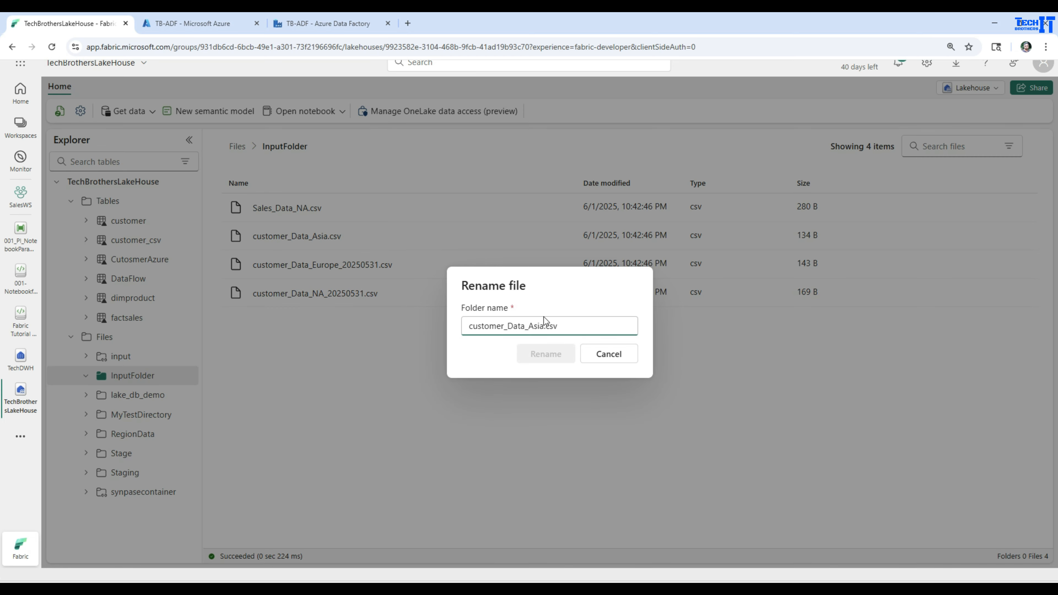
drag(576, 325, 456, 326)
key(ctrl+c)
right_click(480, 325)
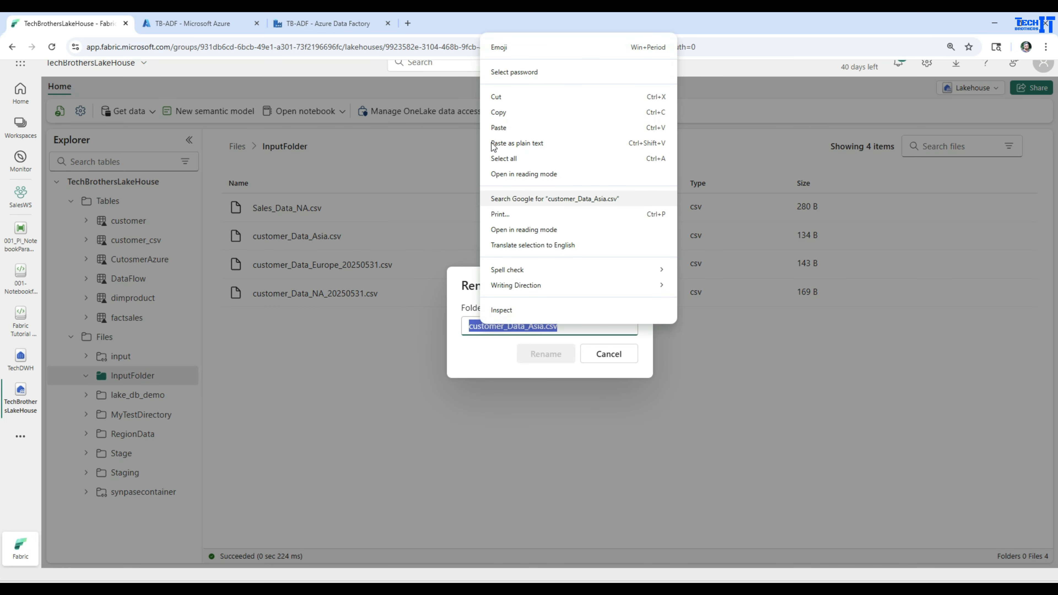
click(502, 112)
click(620, 362)
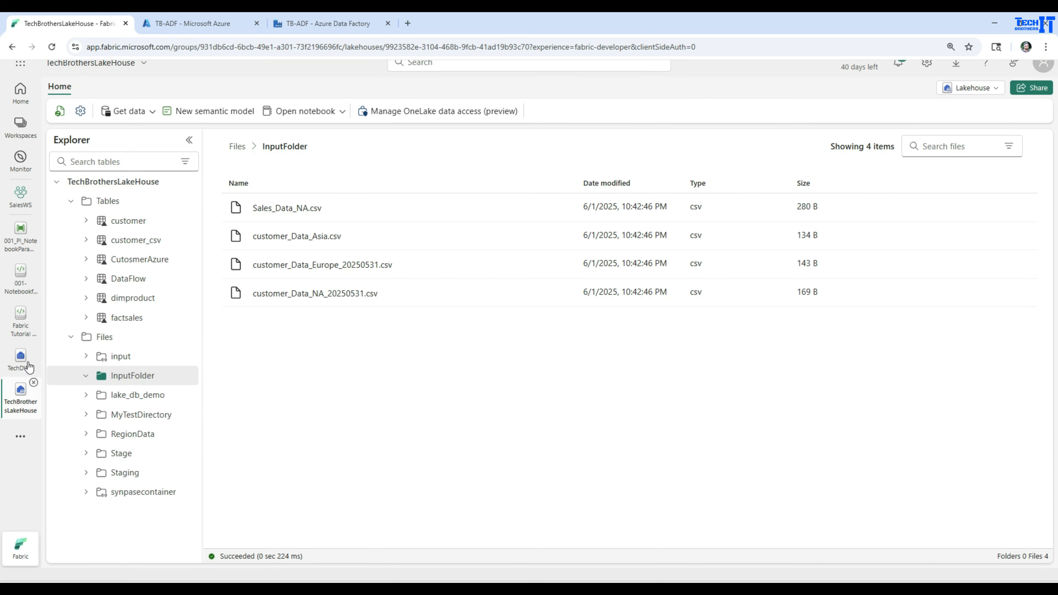
Step: Set the Notebook activity's filename base parameter value to customer_Data_Asia.csv
click(21, 242)
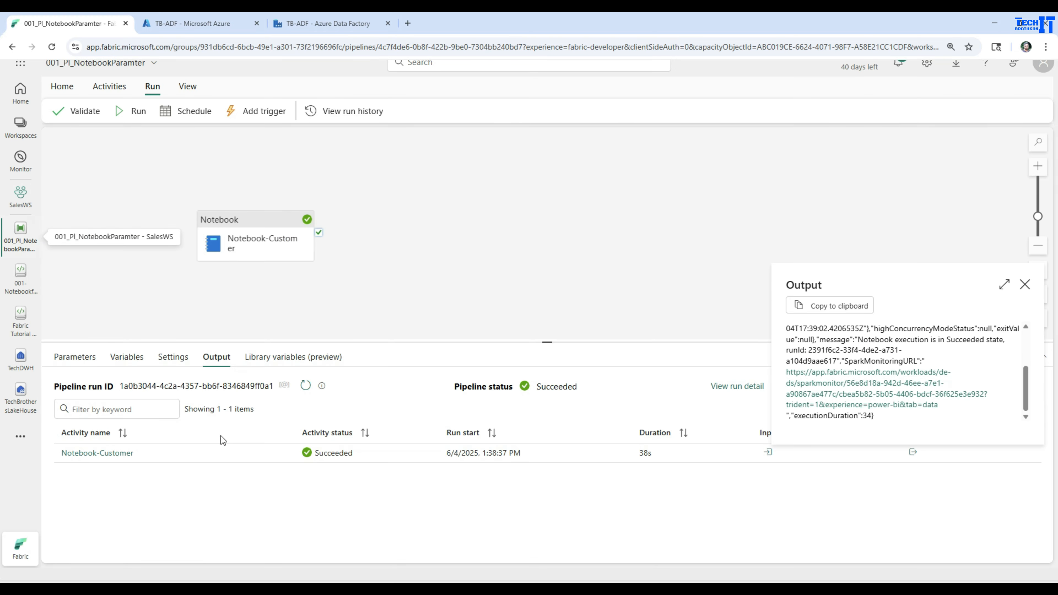
click(247, 239)
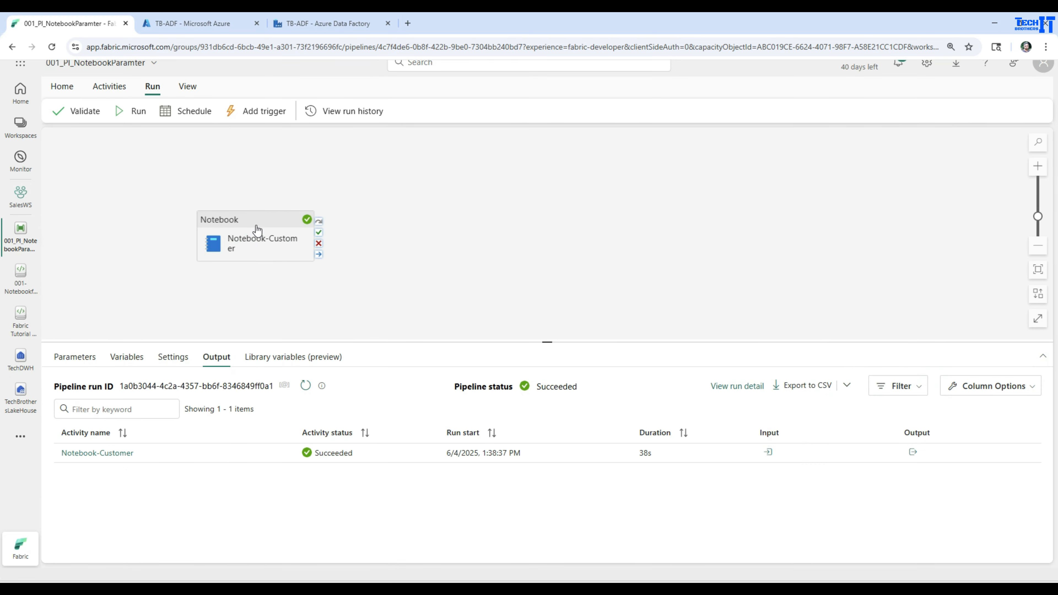
click(255, 229)
click(331, 515)
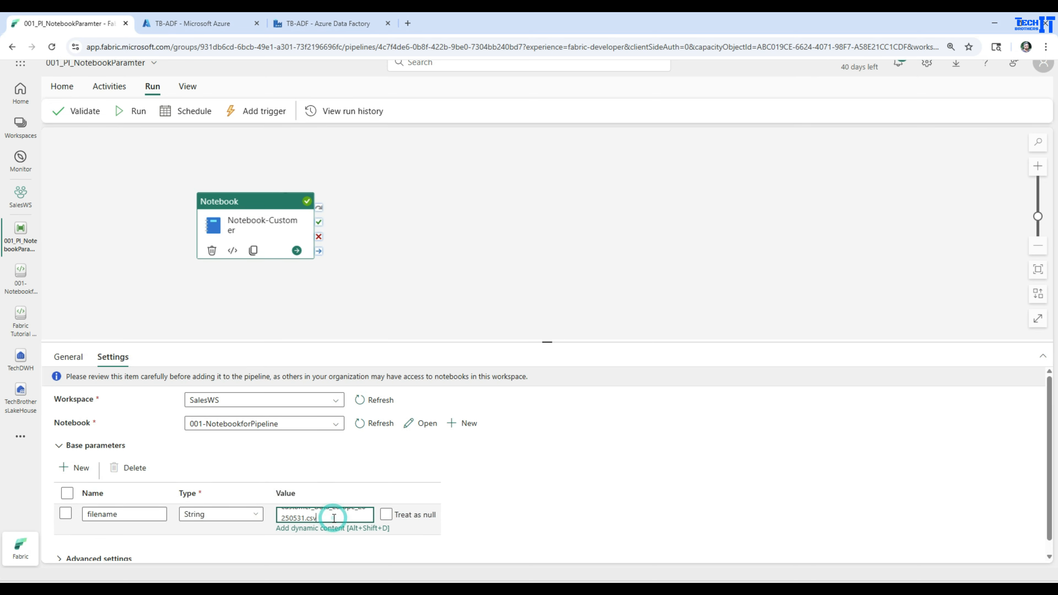
key(ctrl+a)
key(ctrl+v)
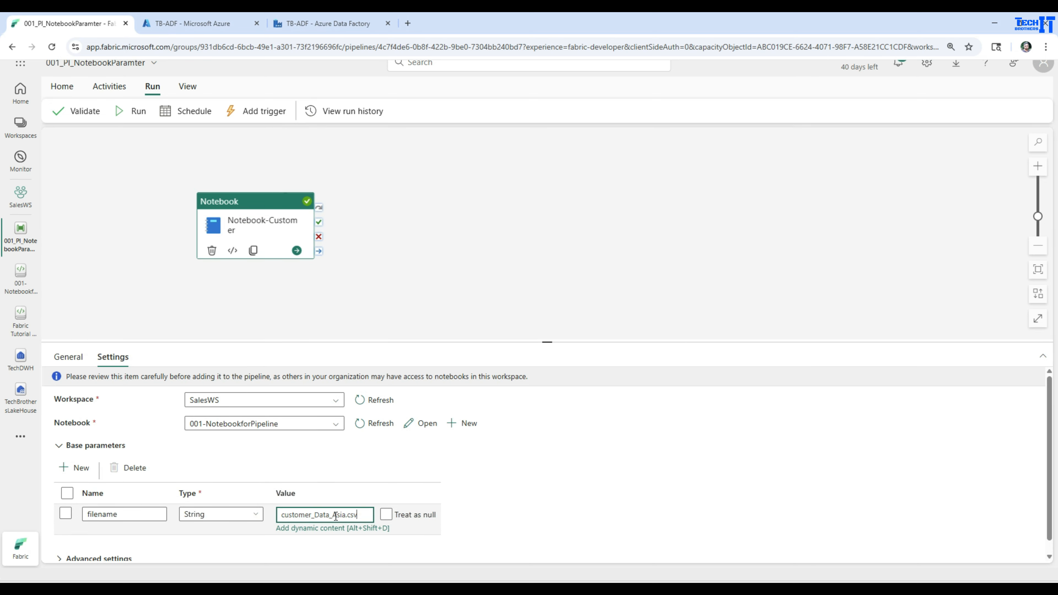
drag(439, 343, 457, 195)
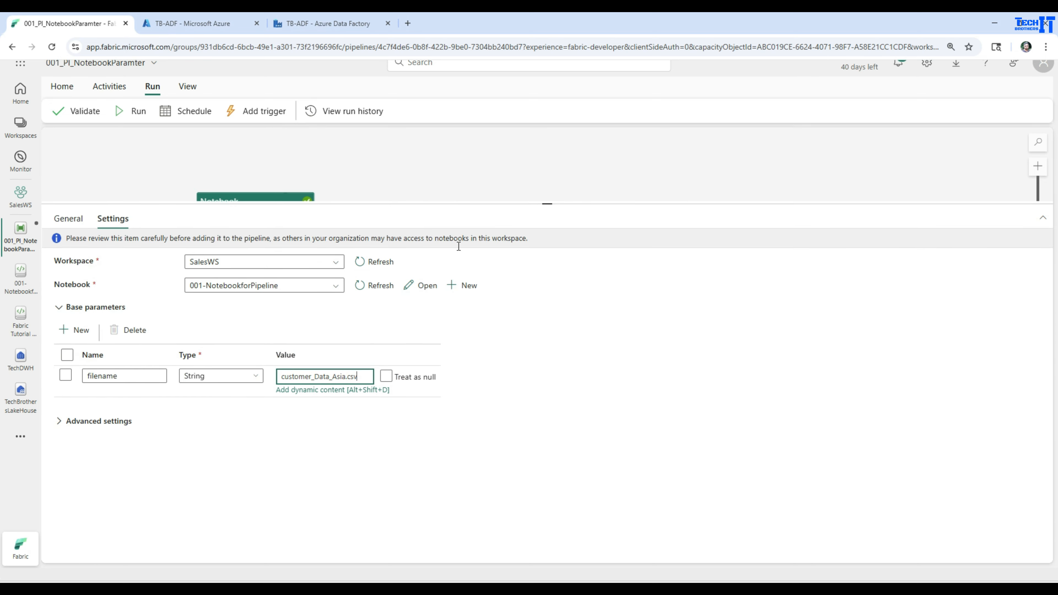
click(621, 411)
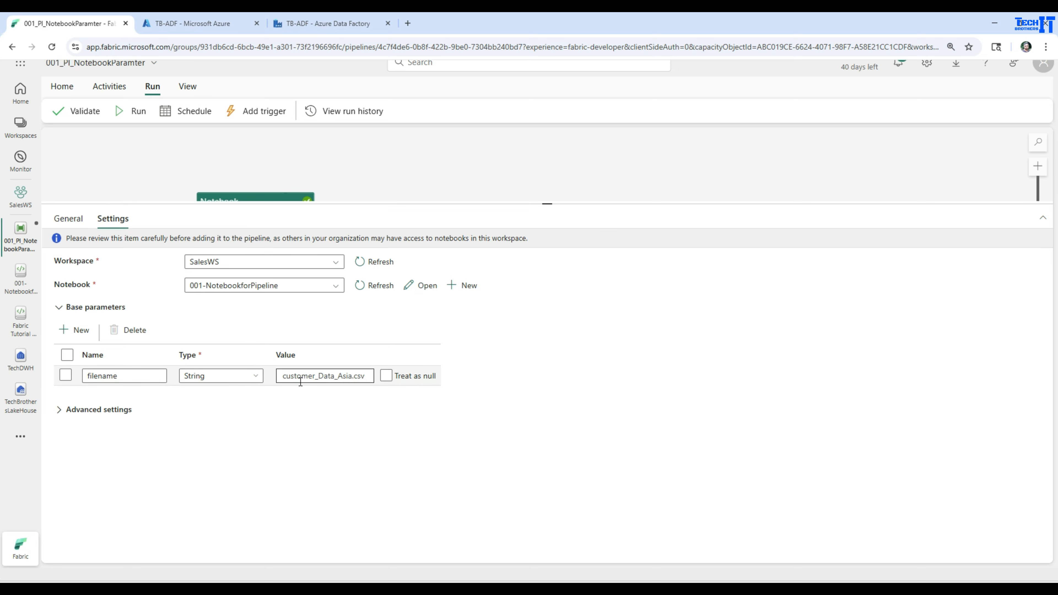
click(319, 377)
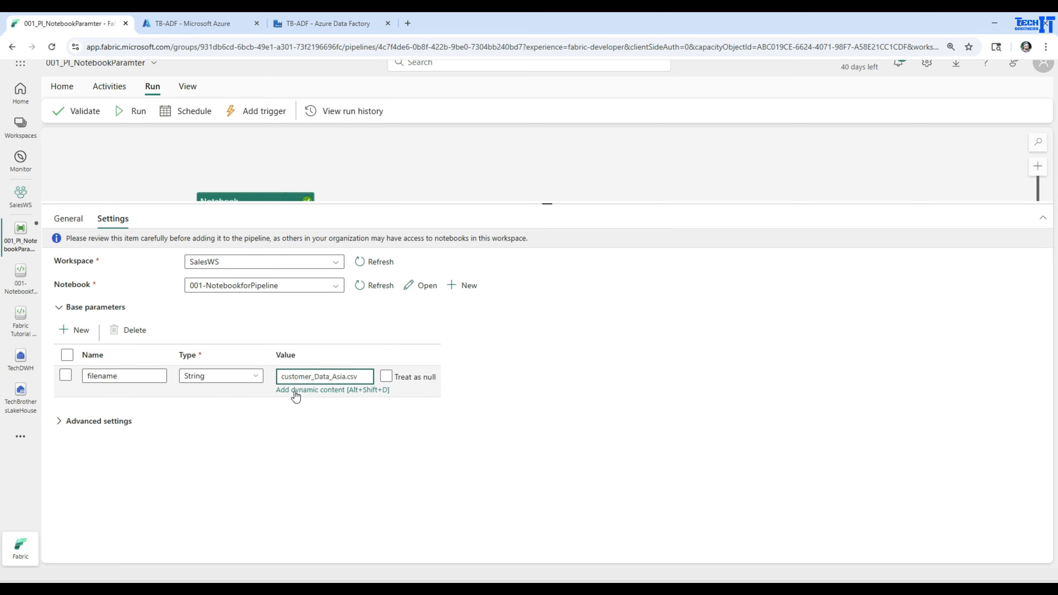
click(304, 390)
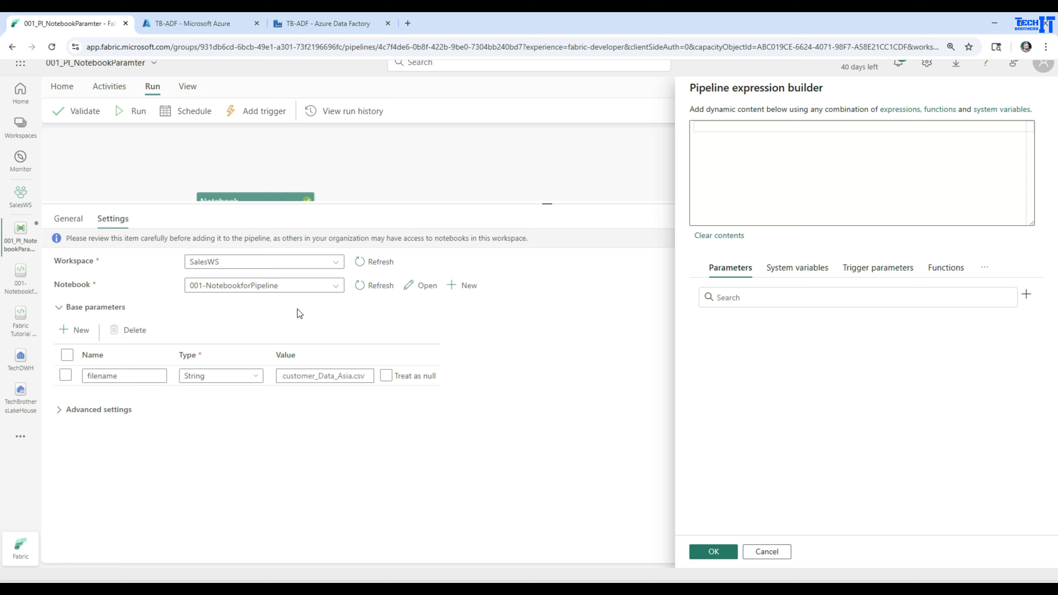
click(767, 551)
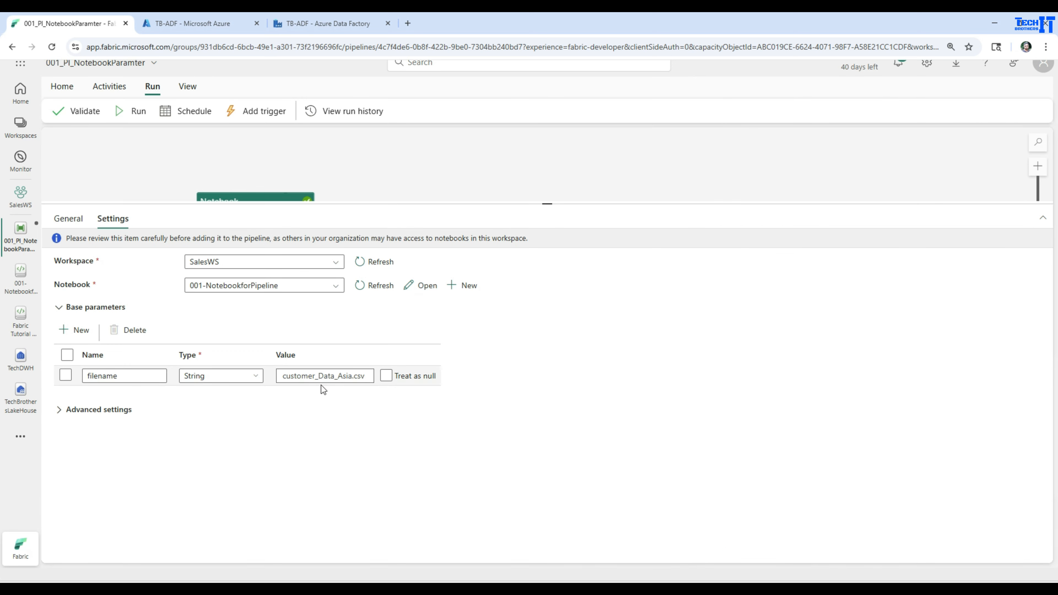
Step: Save and run the pipeline
click(255, 158)
click(138, 112)
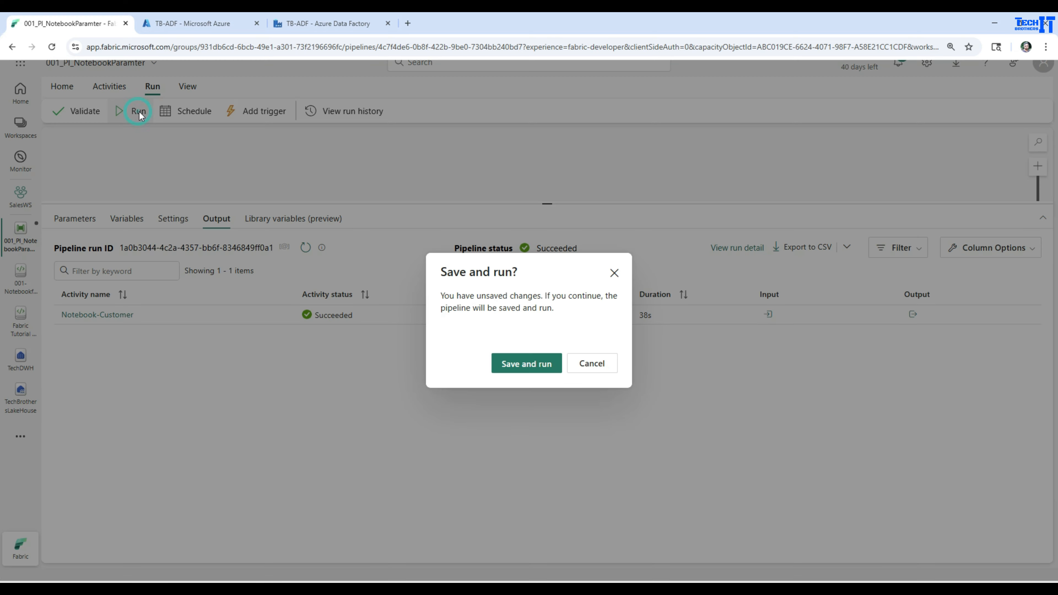
click(532, 364)
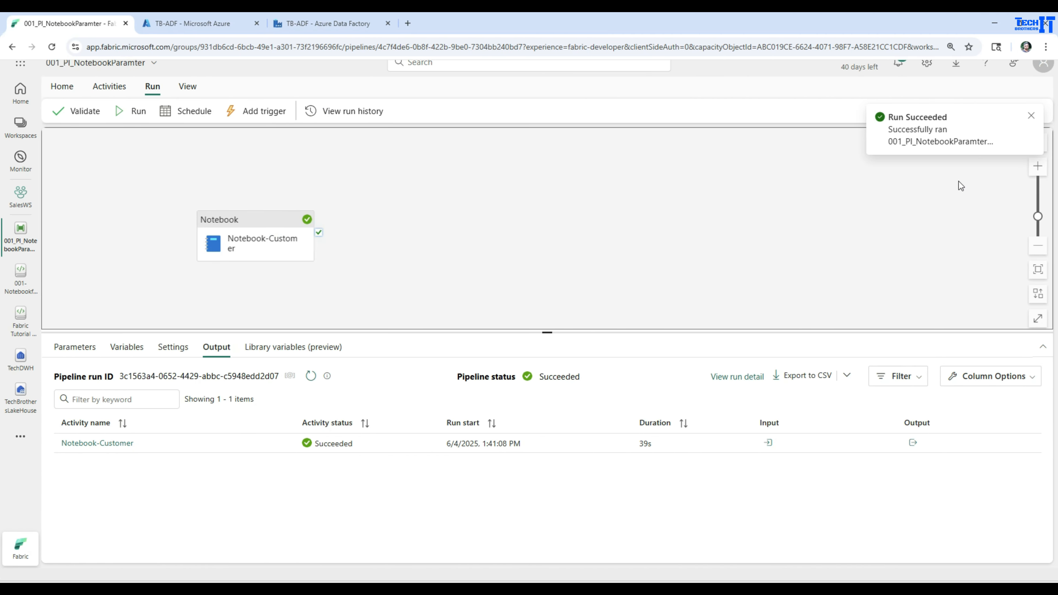
Step: Inspect the new run's activity input and output, then the Spark monitoring page's output data
click(769, 443)
drag(805, 377, 680, 372)
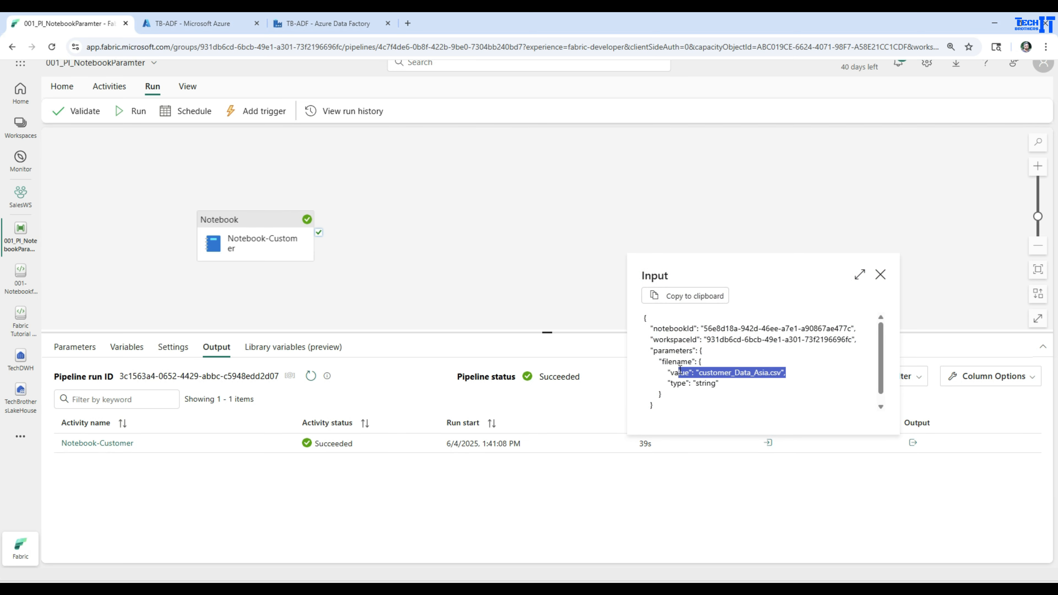
click(879, 277)
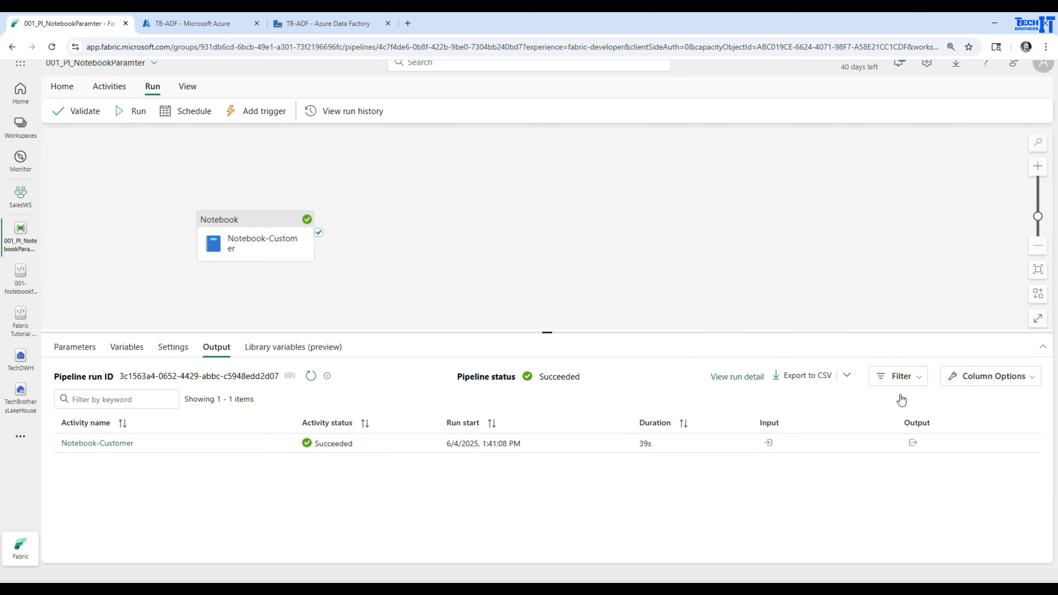
click(913, 443)
scroll(870, 339, down, 3)
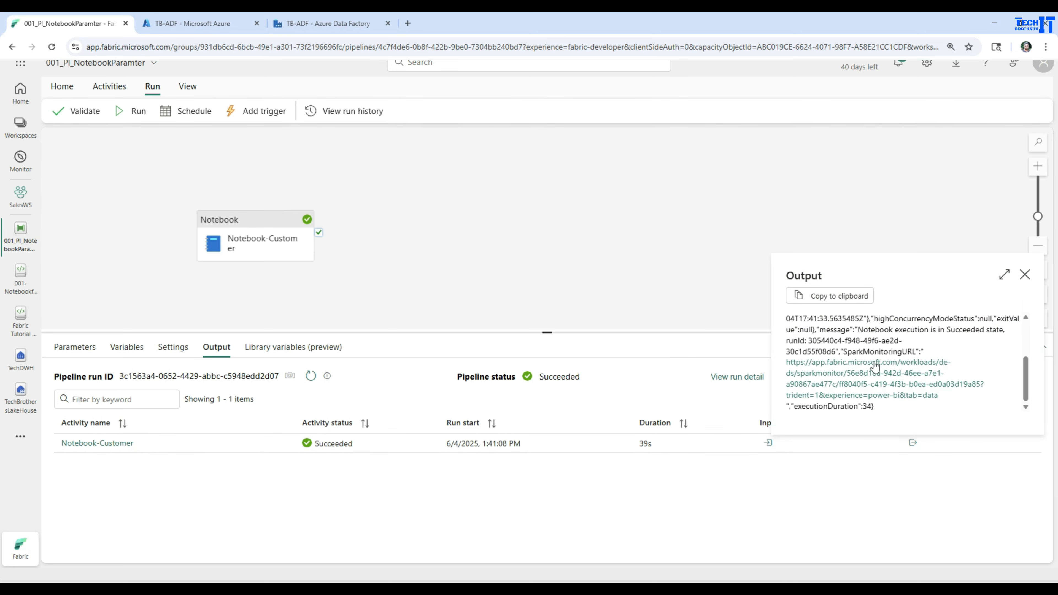
click(876, 377)
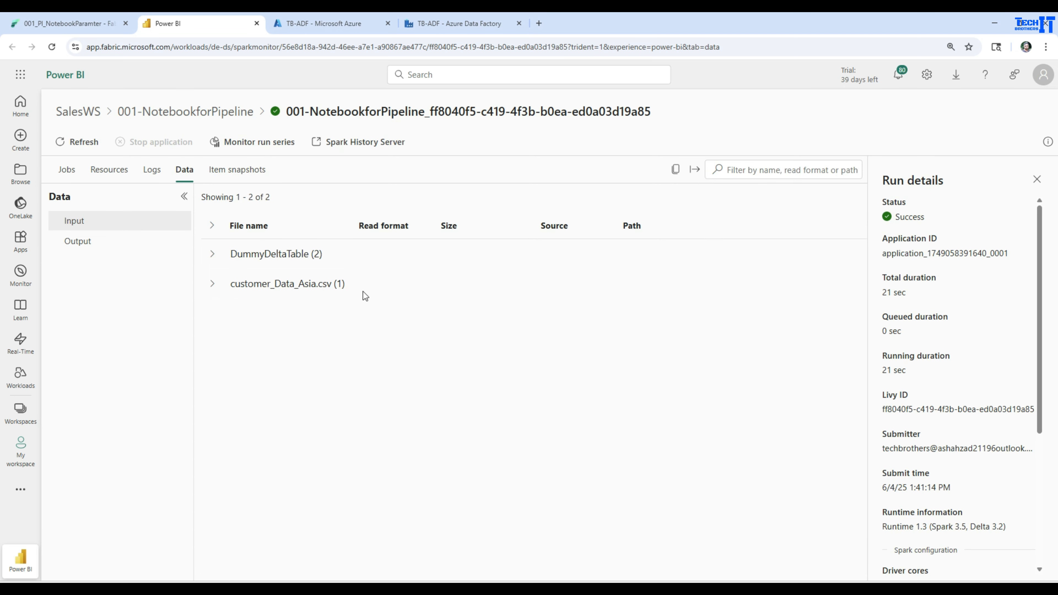
click(69, 245)
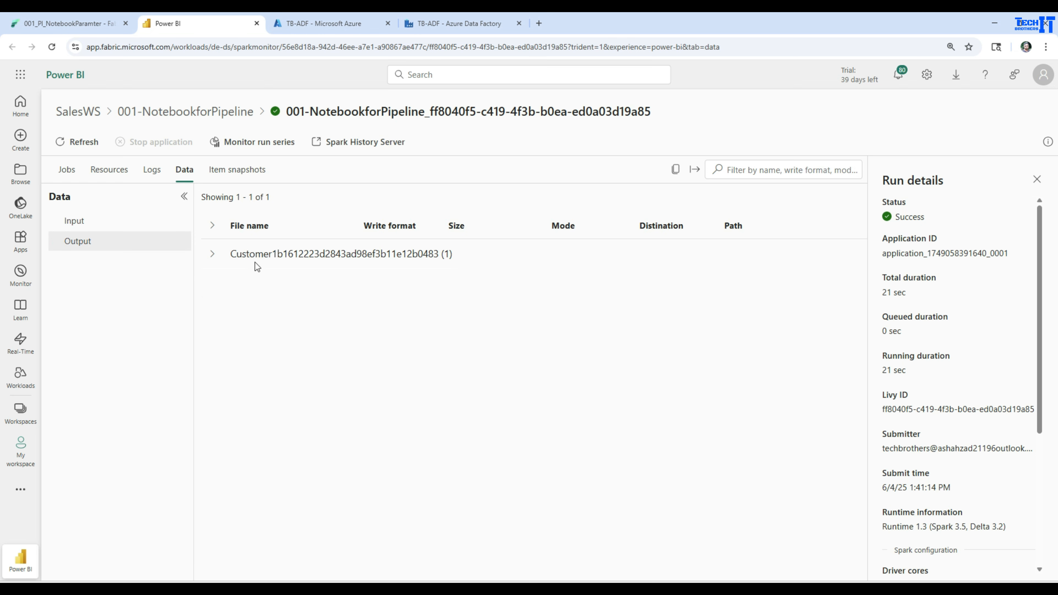
click(212, 253)
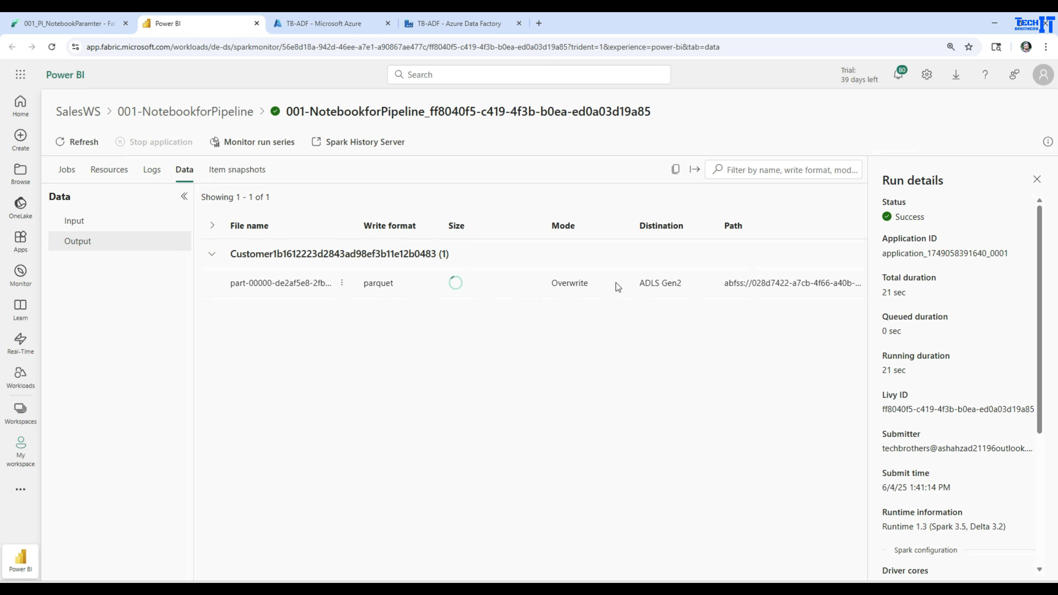
Step: Review the Spark application's logs, jobs, resource usage and run details pages
click(156, 175)
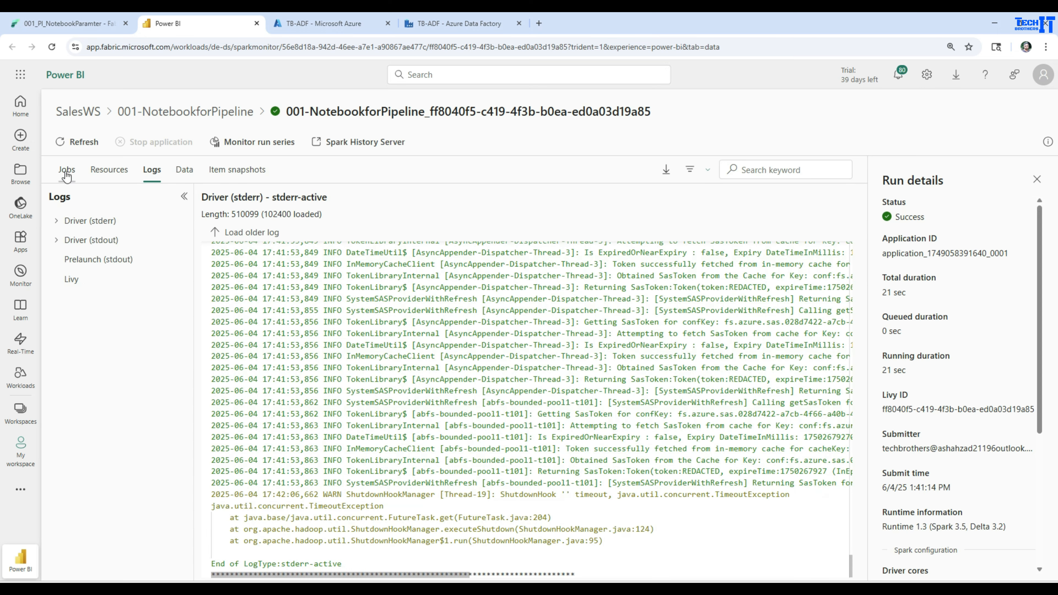
click(66, 175)
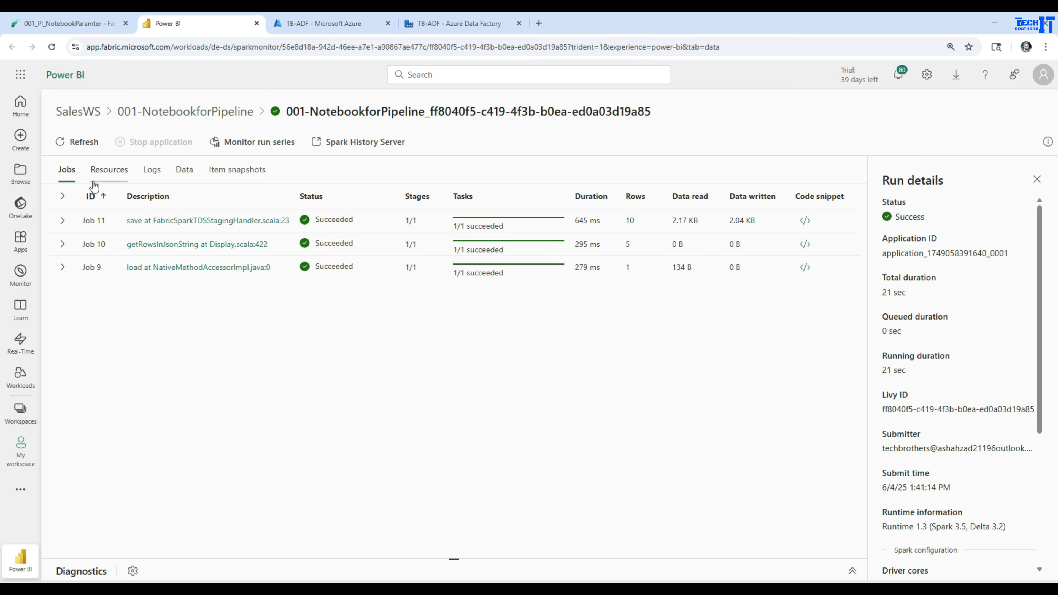
click(105, 171)
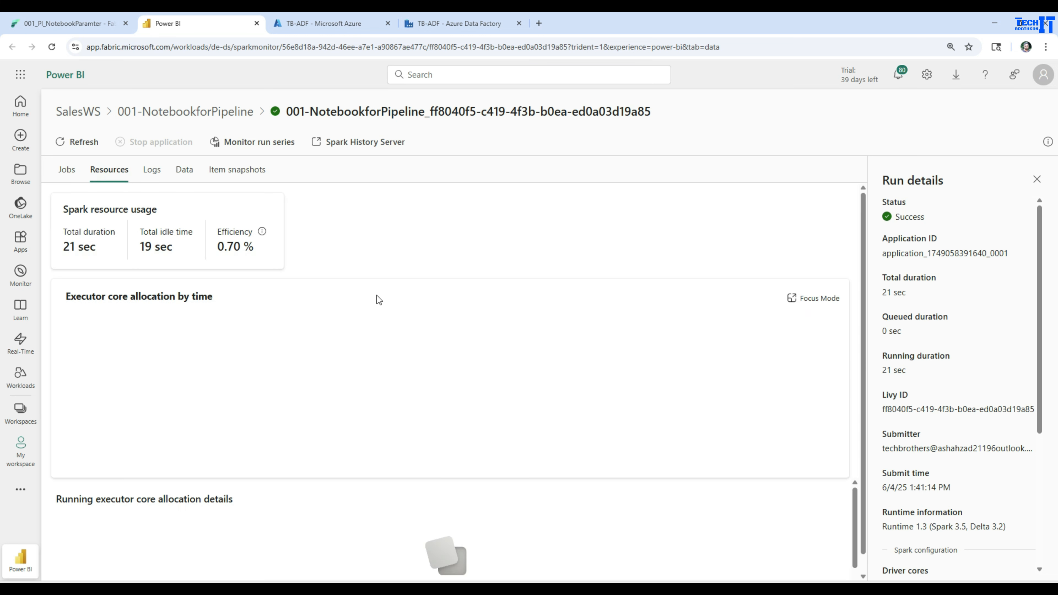
drag(931, 378, 874, 368)
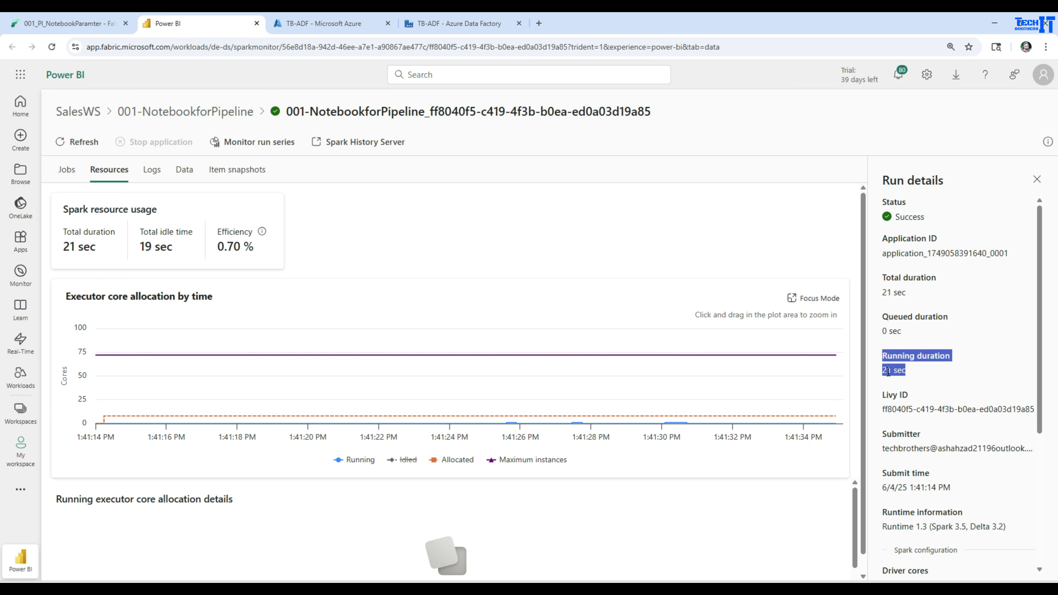
scroll(938, 378, down, 5)
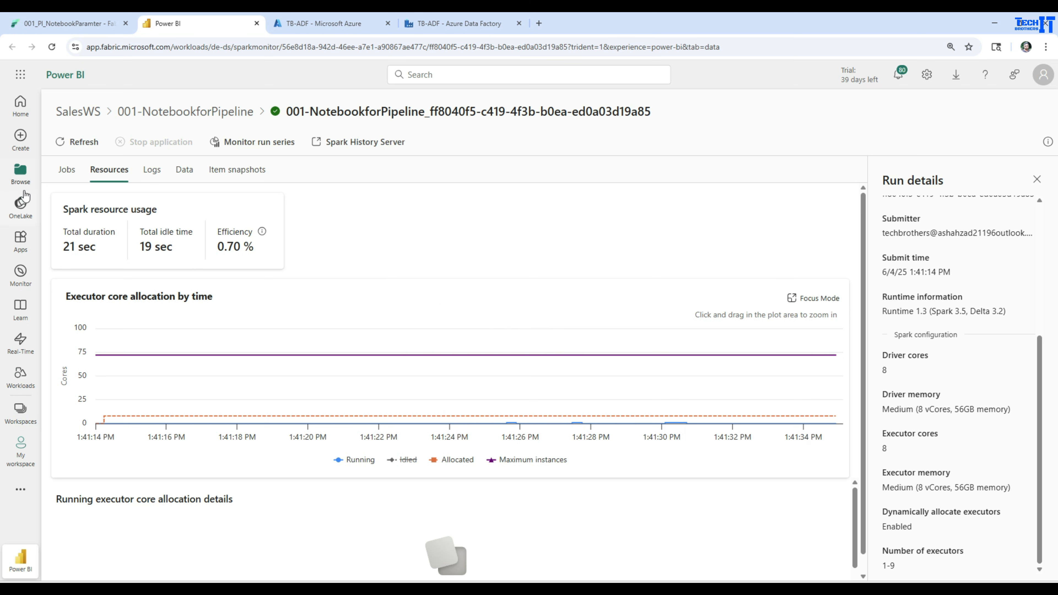
Step: Rerun the Customer table SELECT query in the TechDWH warehouse and inspect the returned rows and Region column
click(60, 25)
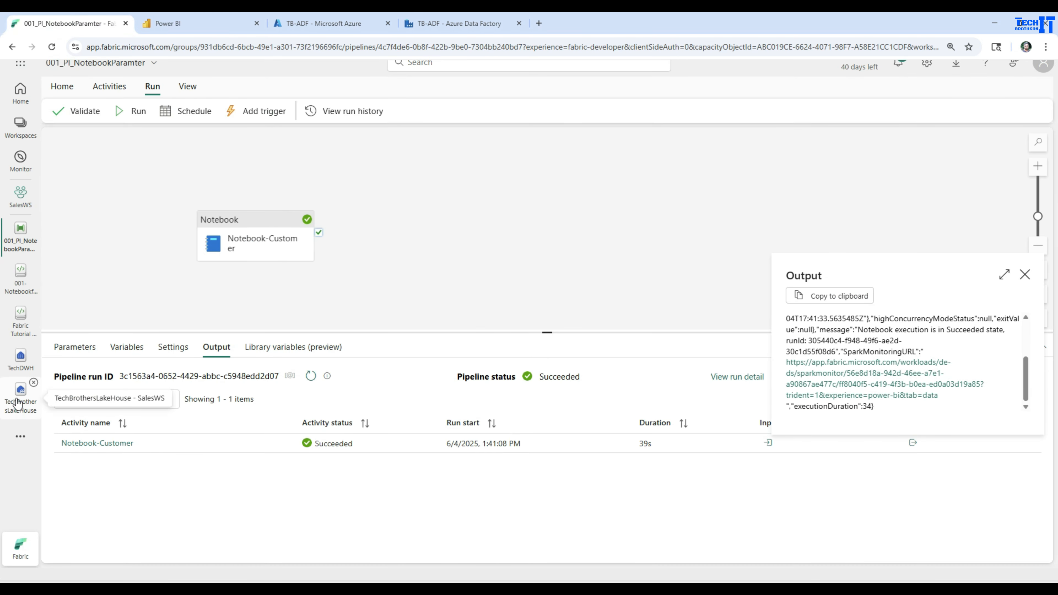
click(23, 363)
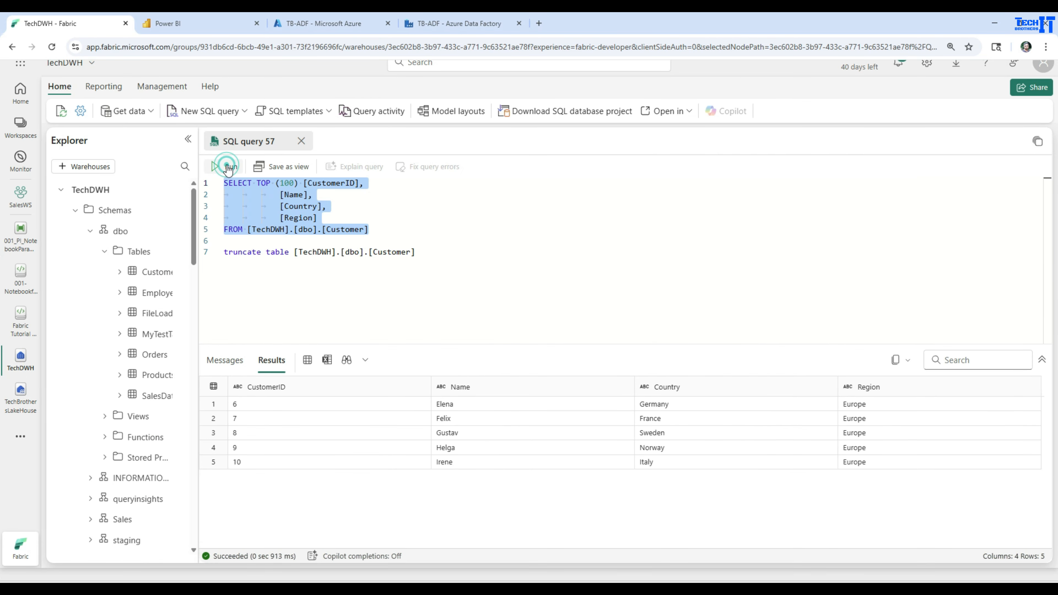
click(229, 166)
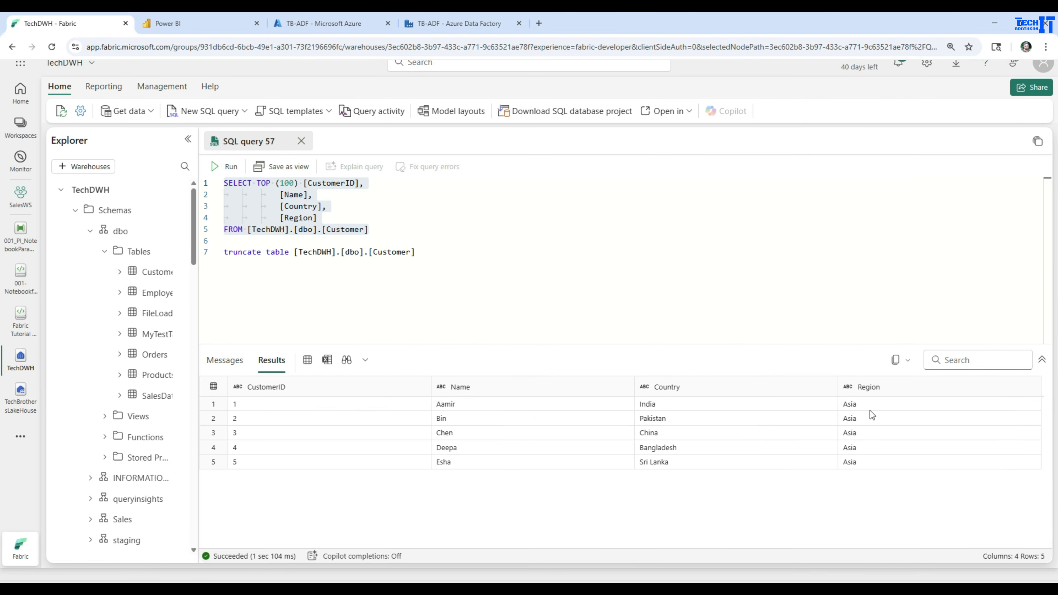
click(858, 403)
click(867, 463)
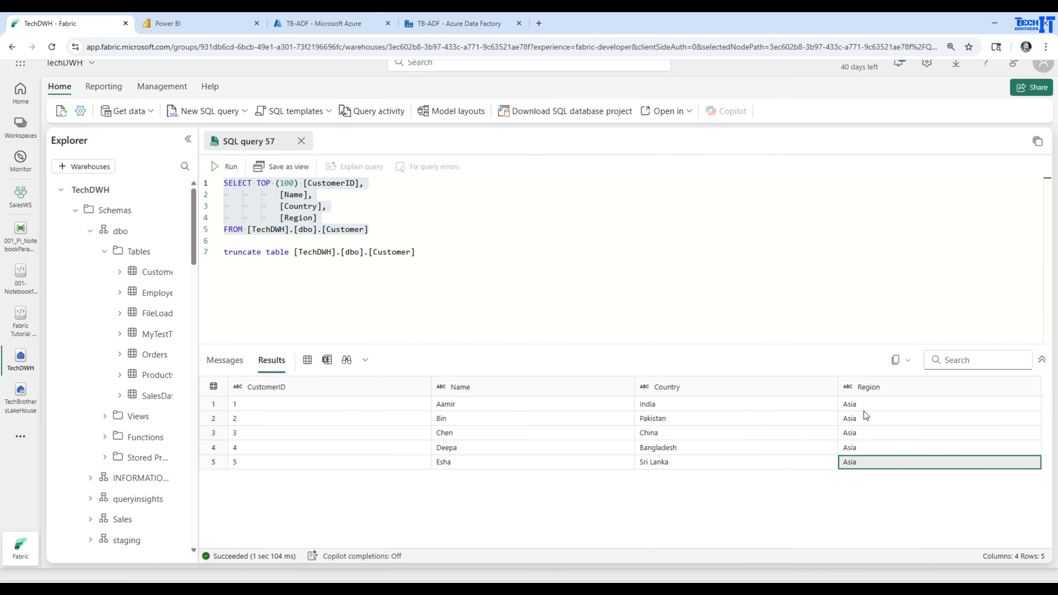
click(866, 389)
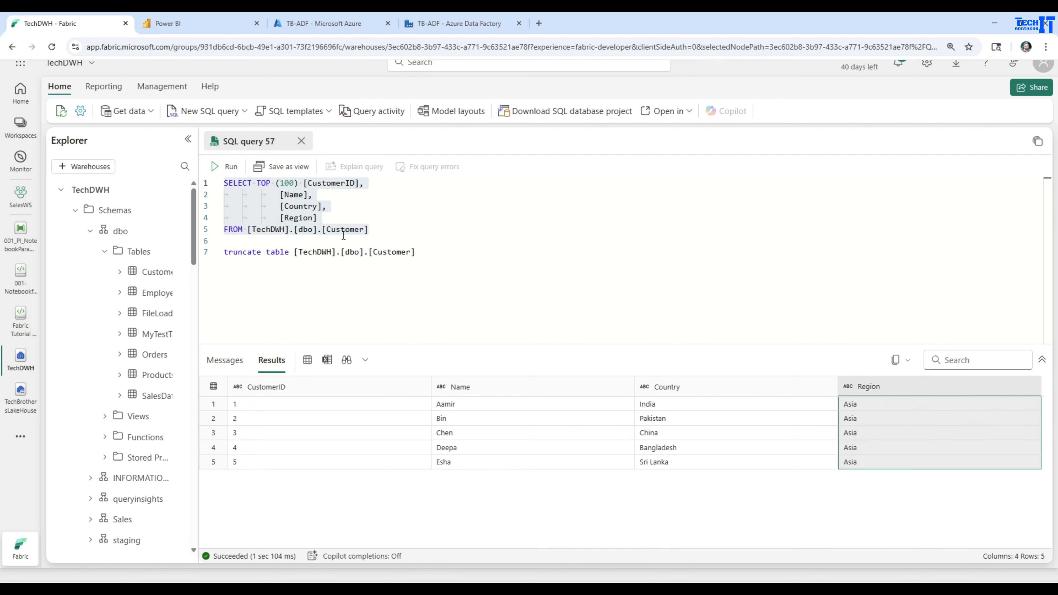
click(429, 218)
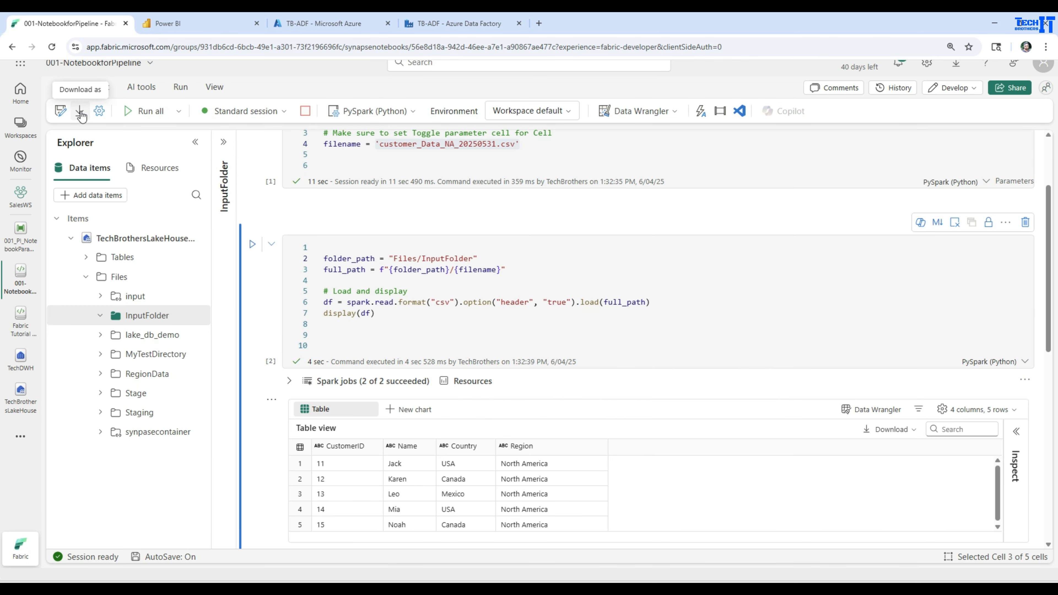
Step: Download the 001-NotebookforPipeline notebook as a Notebook (.ipynb) file
click(79, 110)
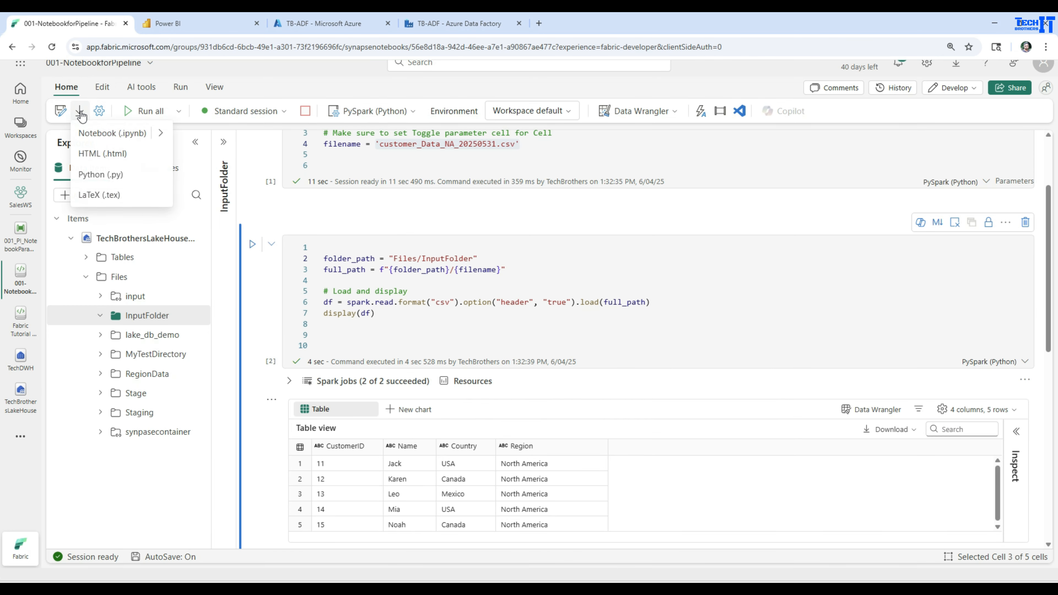
click(100, 135)
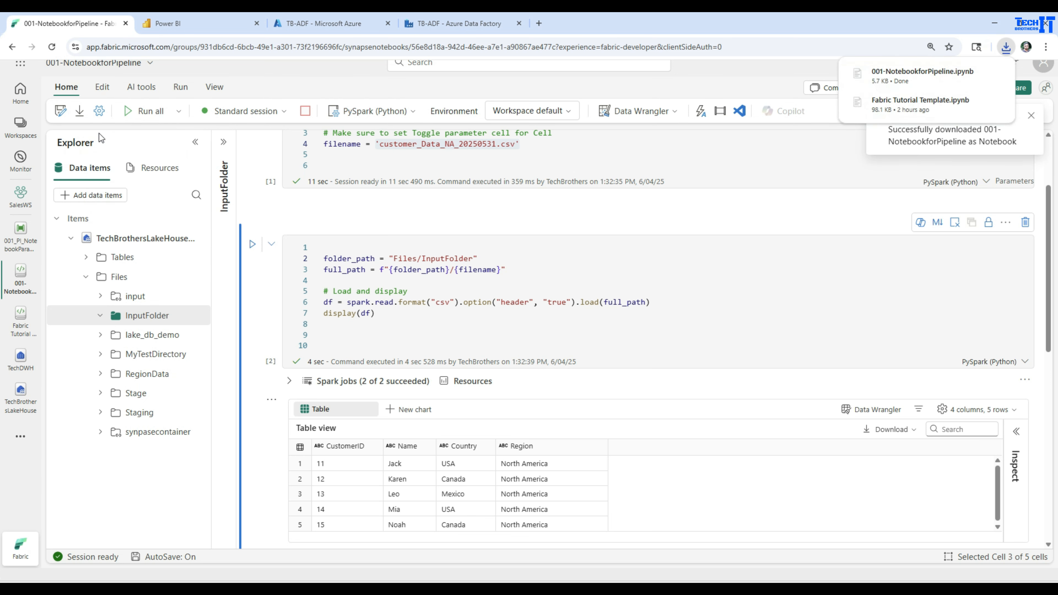
scroll(589, 345, up, 3)
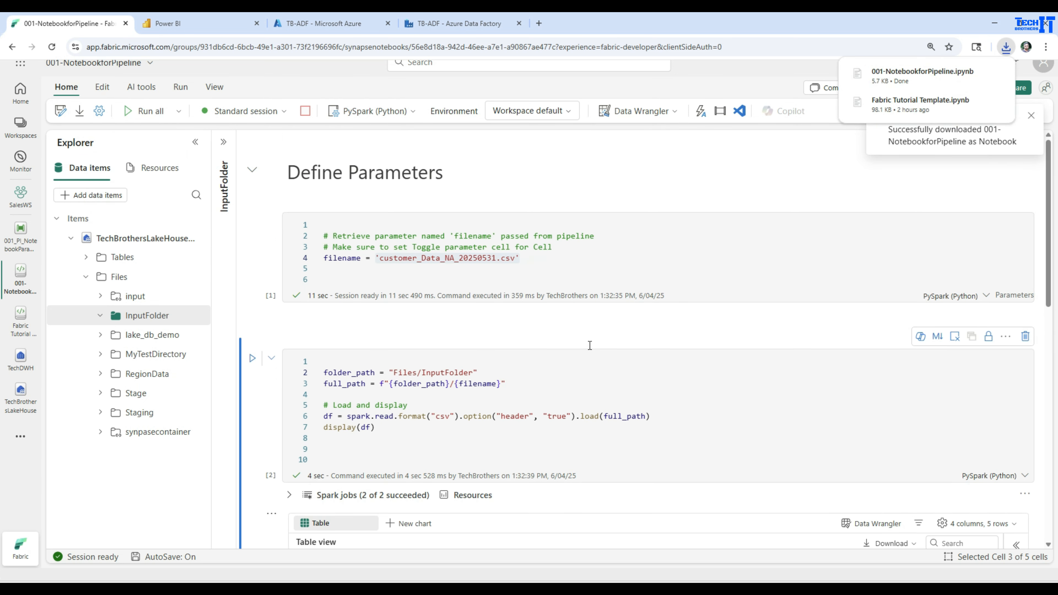
scroll(477, 360, down, 5)
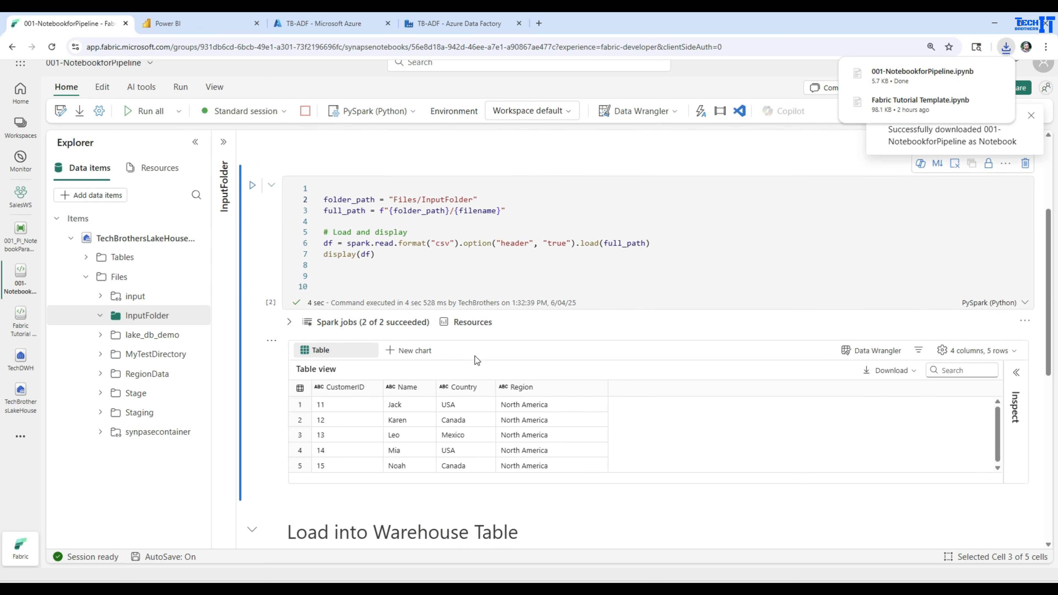
scroll(477, 360, down, 1)
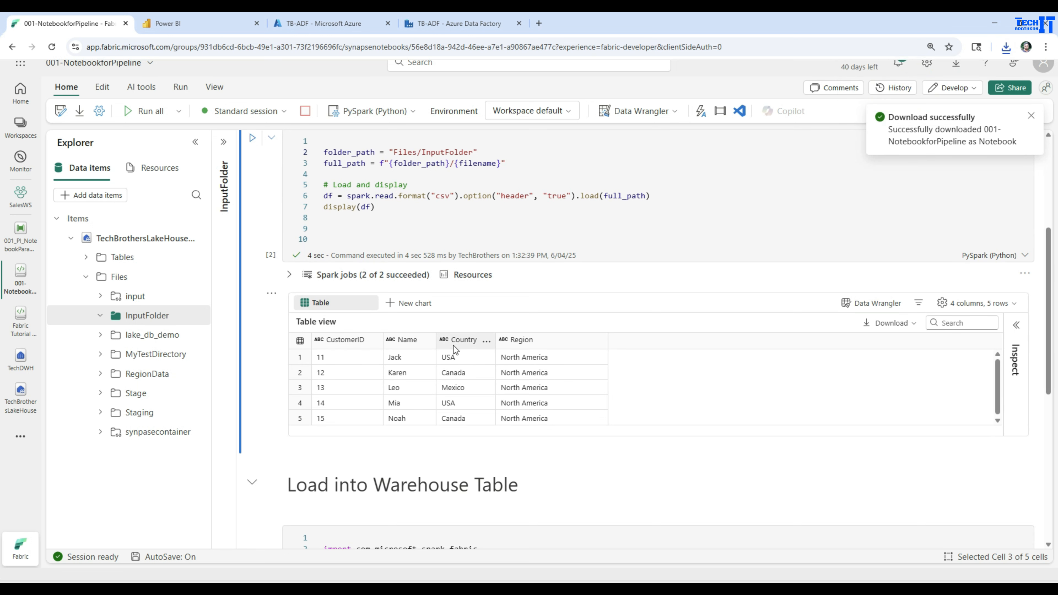
scroll(453, 346, up, 5)
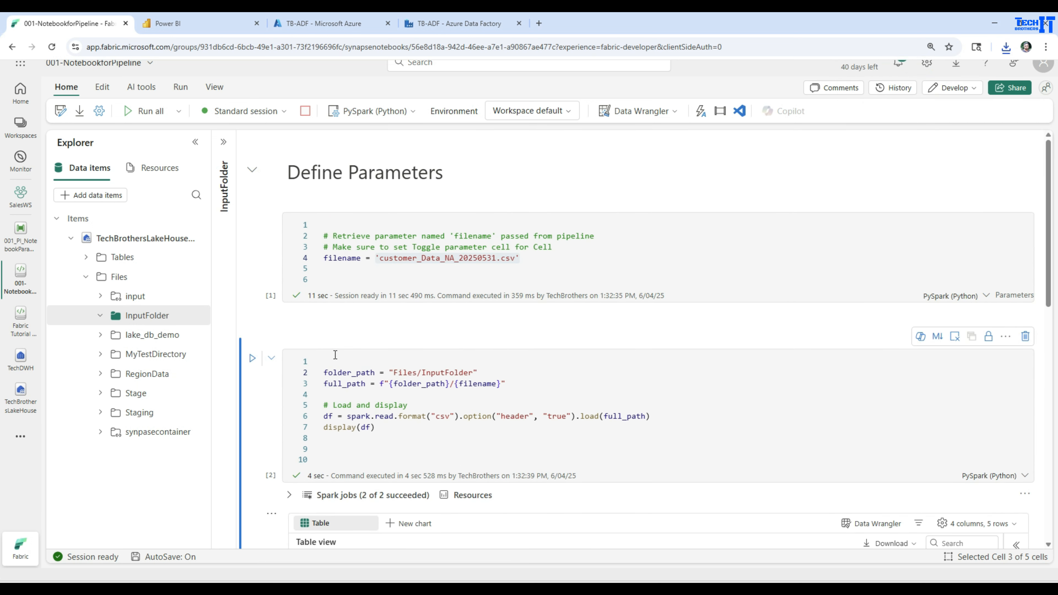